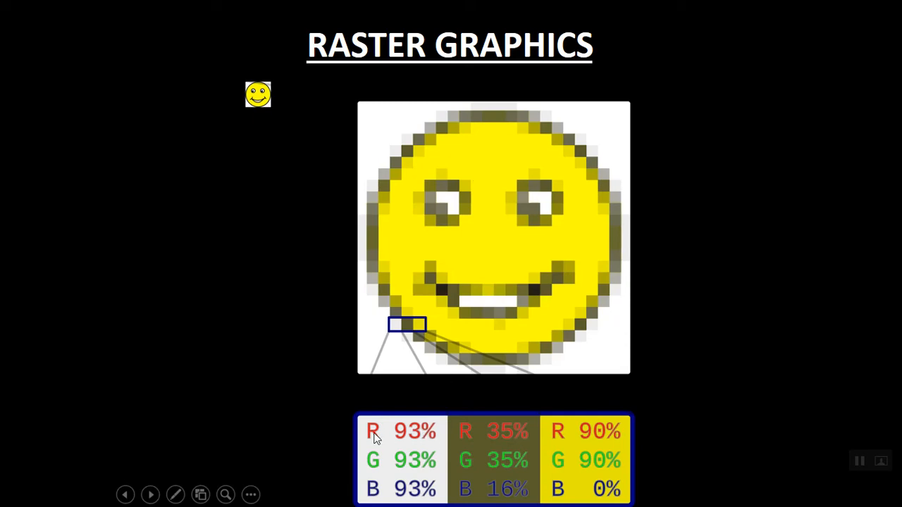
Step through the raster, vector and comparison slides to the end and exit the slideshow
click(454, 224)
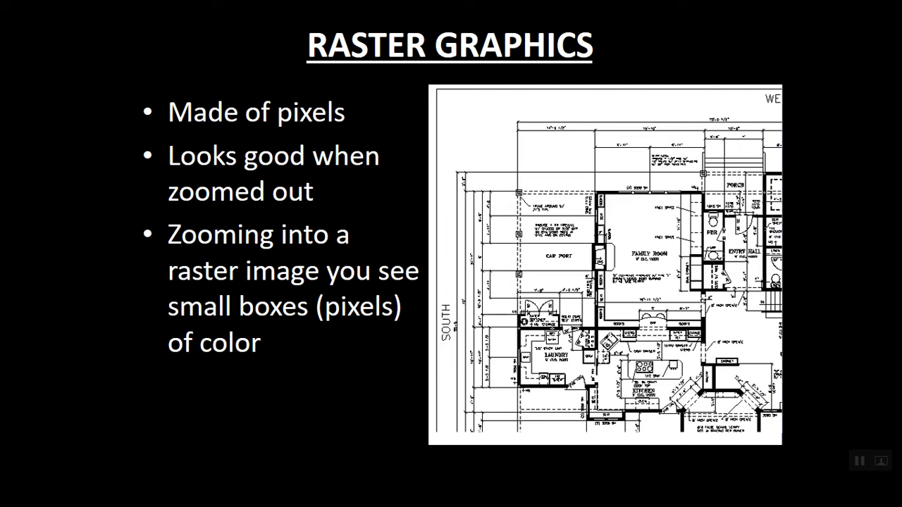
click(353, 241)
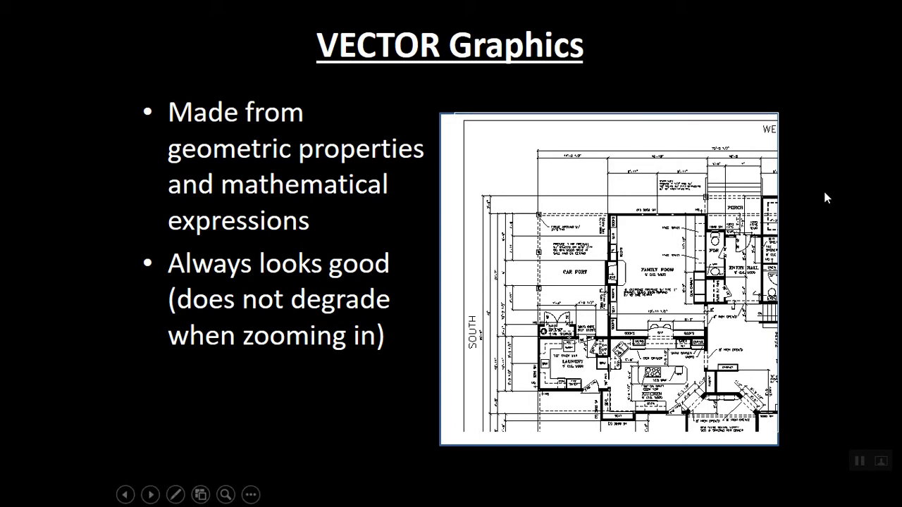
click(813, 209)
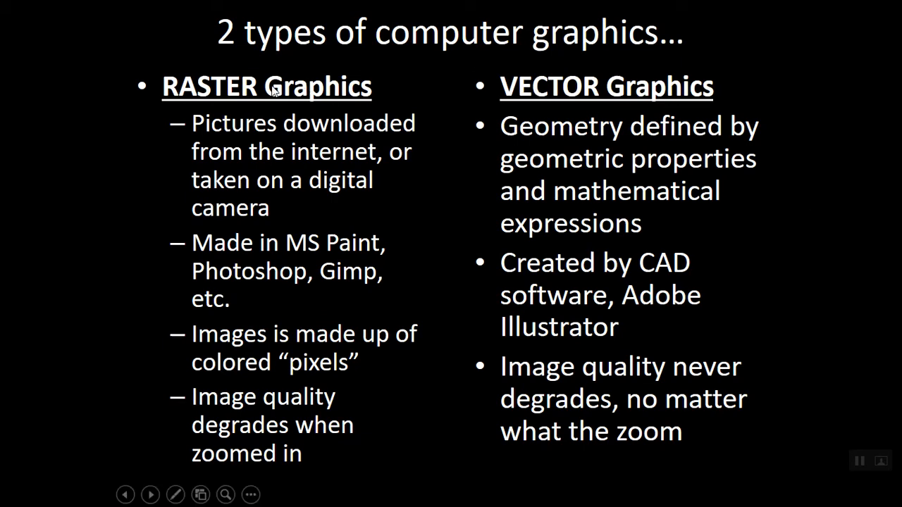
click(420, 94)
click(420, 95)
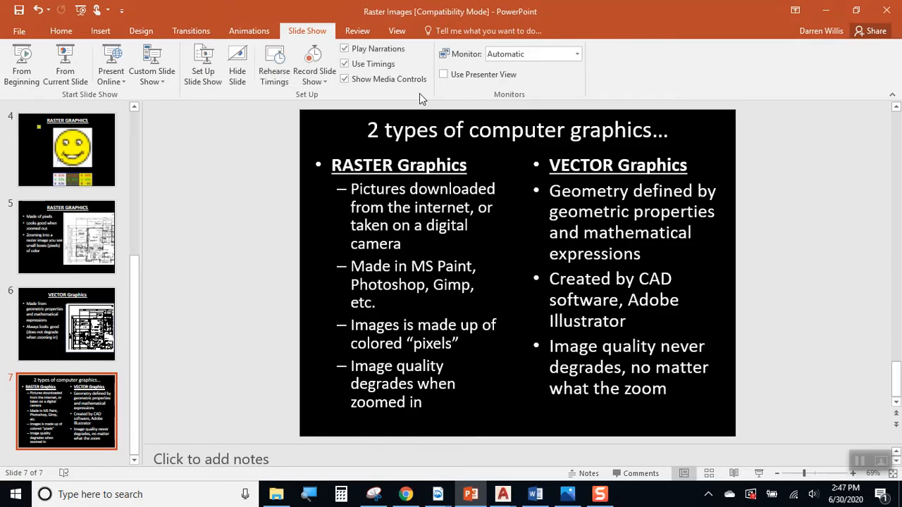
Minimize PowerPoint and bring the MS12.dwg drawing to the front in AutoCAD
click(825, 10)
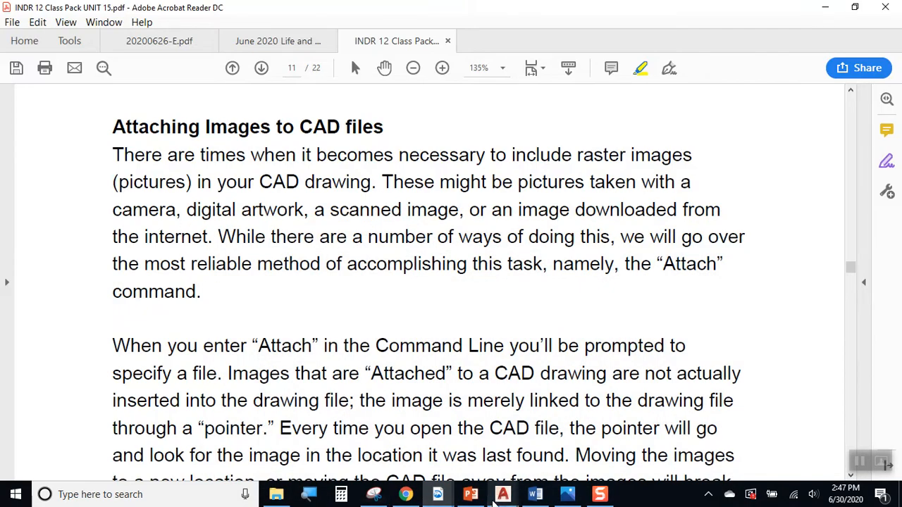
mouse_move(502, 494)
click(366, 437)
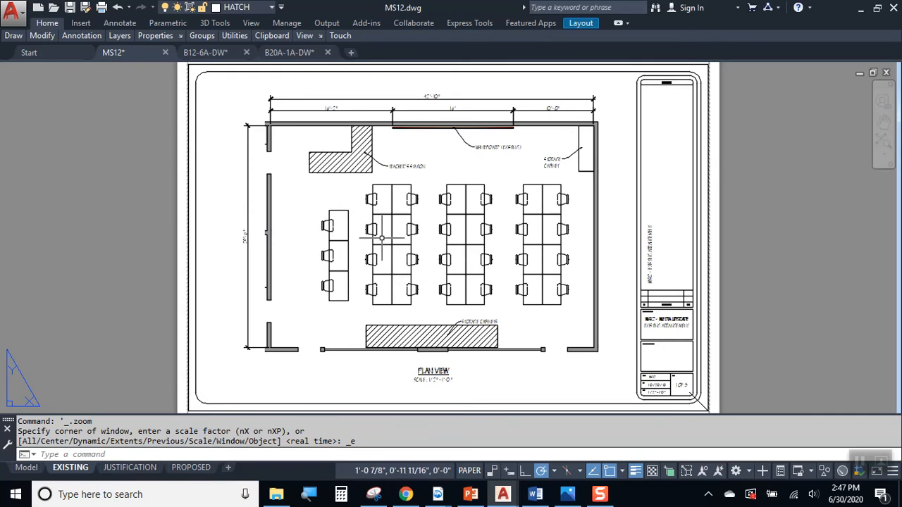
Browse the MS12 JUSTIFICATION sheet's plan view and classroom photos, then switch to B12-6A-DW
click(123, 468)
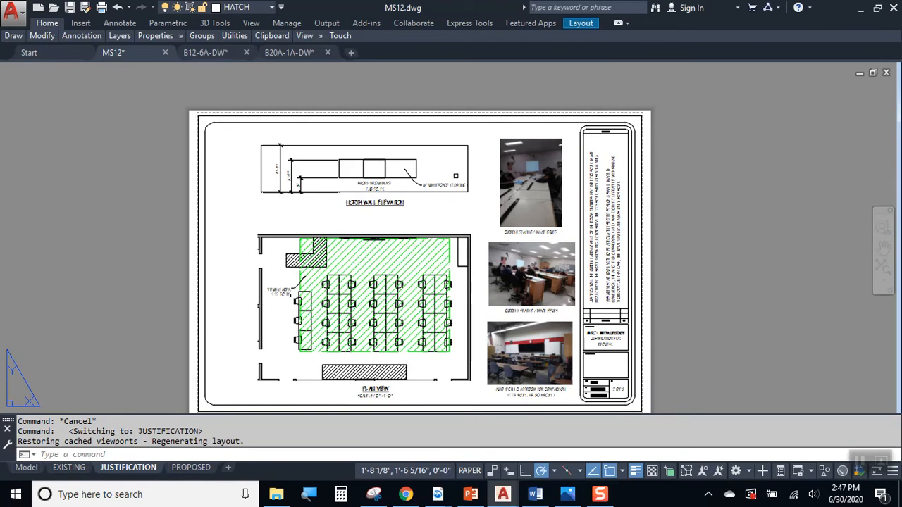
scroll(458, 176, up, 4)
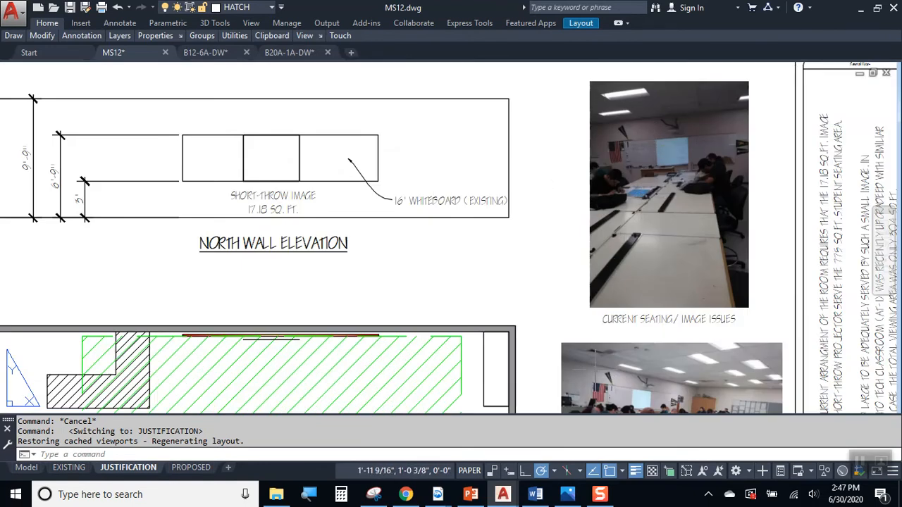
middle_drag(595, 369, 639, 142)
middle_drag(733, 232, 675, 122)
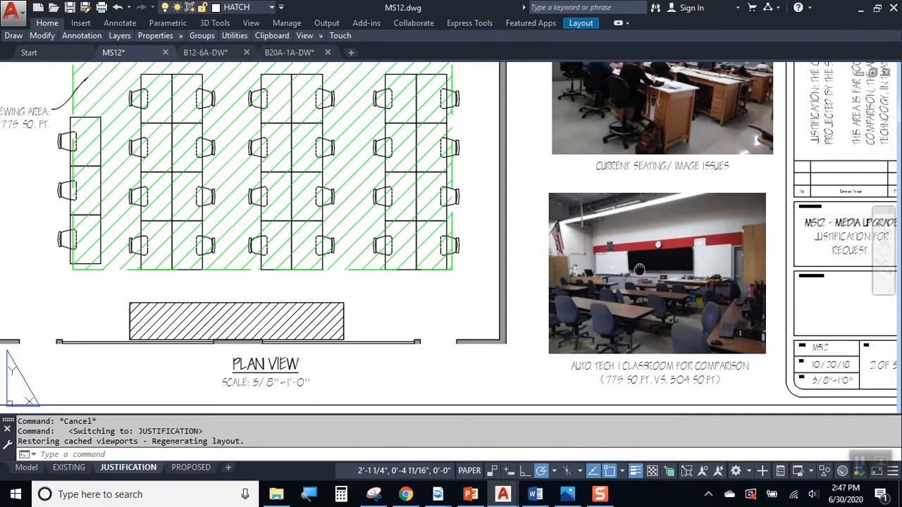
middle_drag(644, 167, 652, 199)
scroll(642, 159, down, 6)
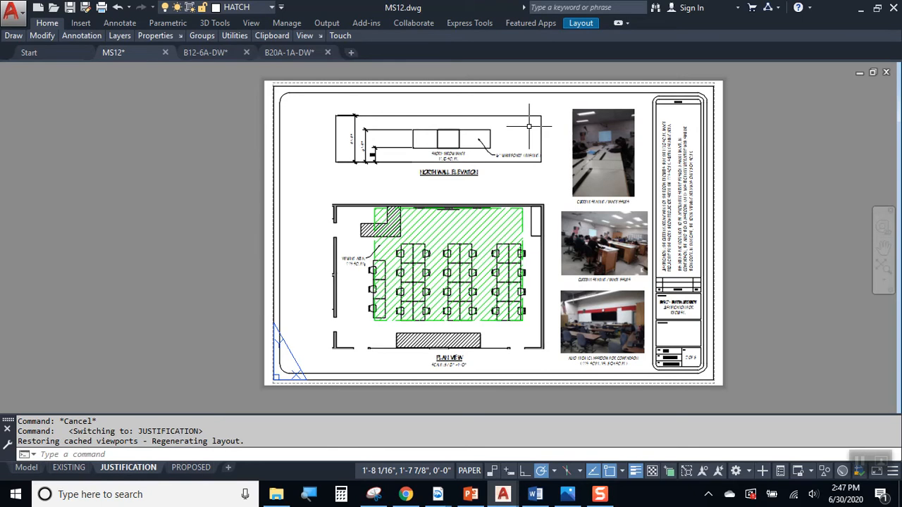
scroll(598, 168, up, 2)
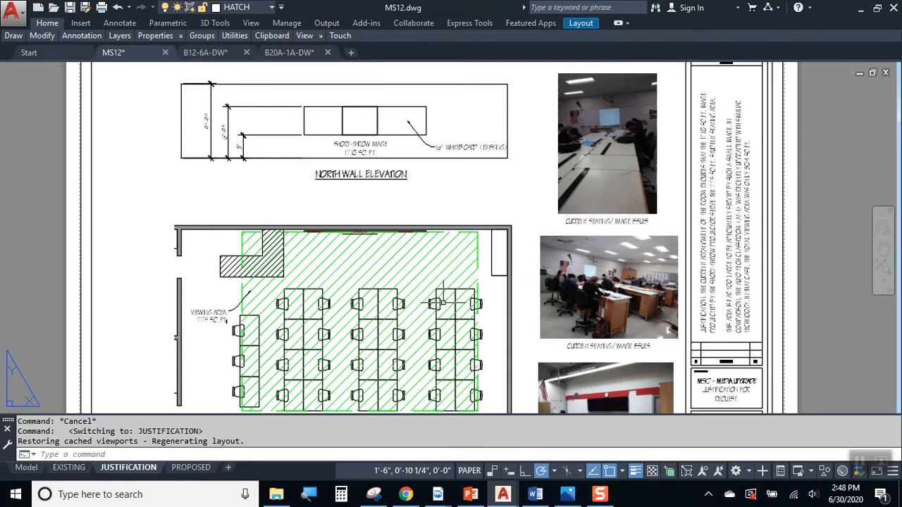
click(214, 57)
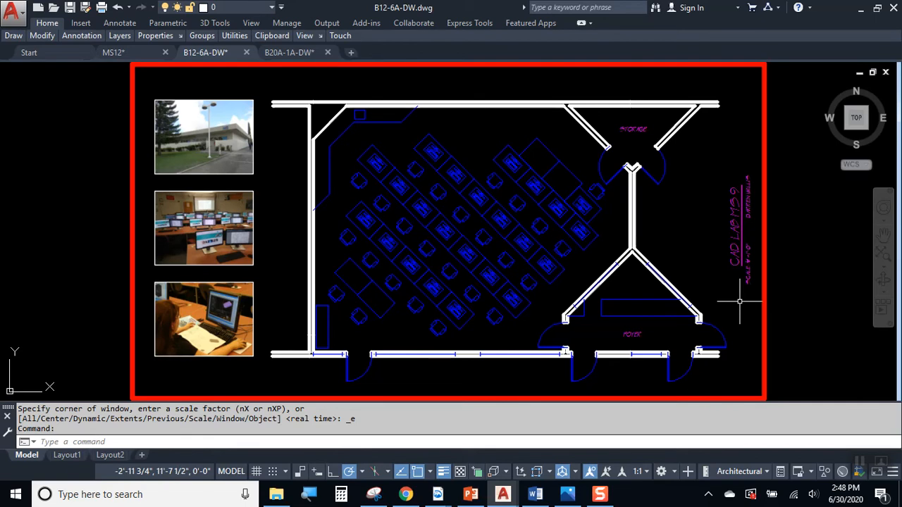
Inspect the building and two classroom photos beside the lab plan, then switch to B20A-1A-DW
scroll(211, 121, up, 4)
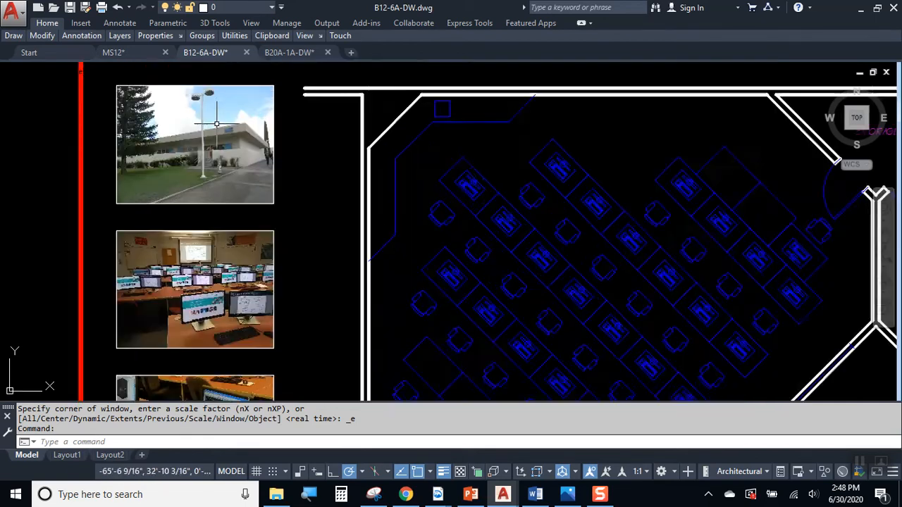
scroll(188, 121, up, 2)
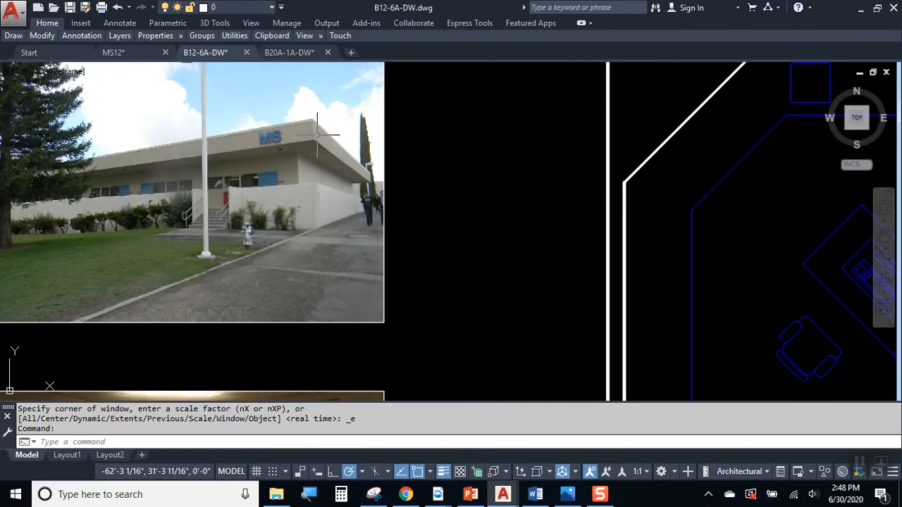
middle_drag(354, 302, 482, 111)
mouse_move(390, 306)
middle_down()
mouse_move(414, 115)
mouse_move(372, 173)
middle_up()
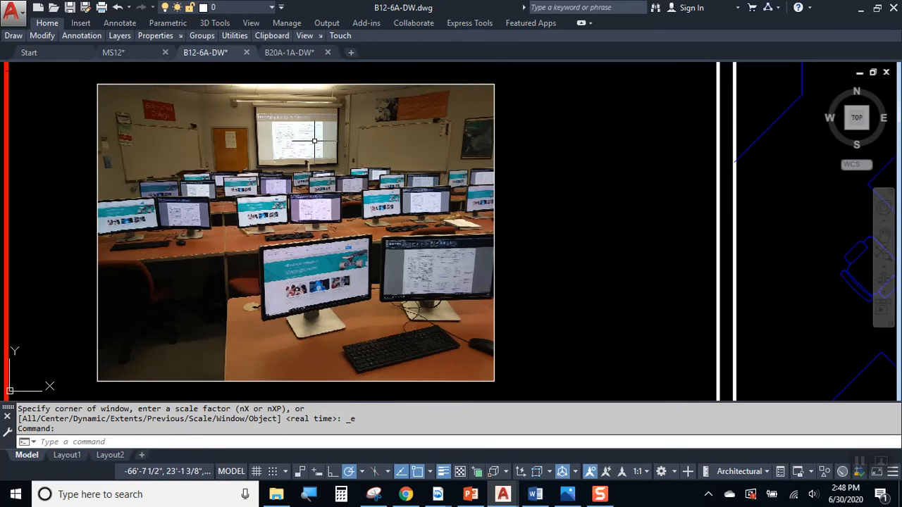
scroll(314, 139, down, 2)
middle_drag(348, 250, 338, 73)
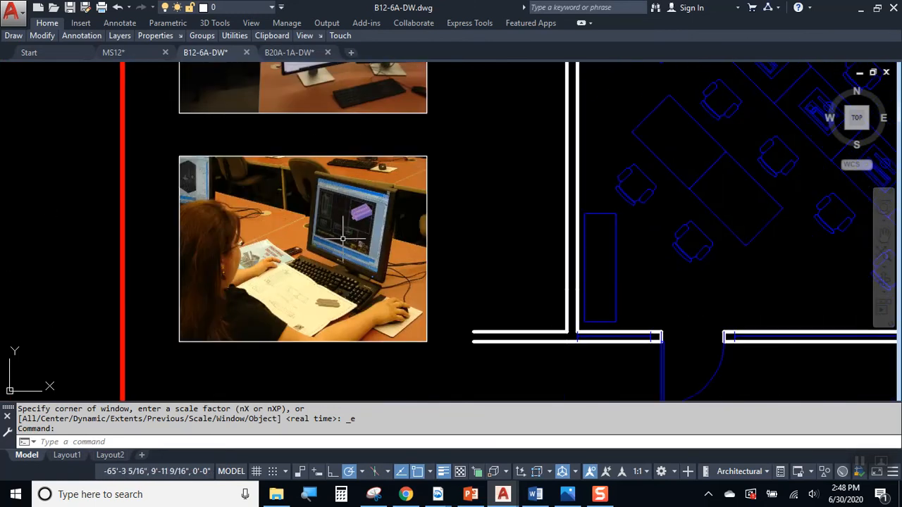
scroll(342, 232, up, 2)
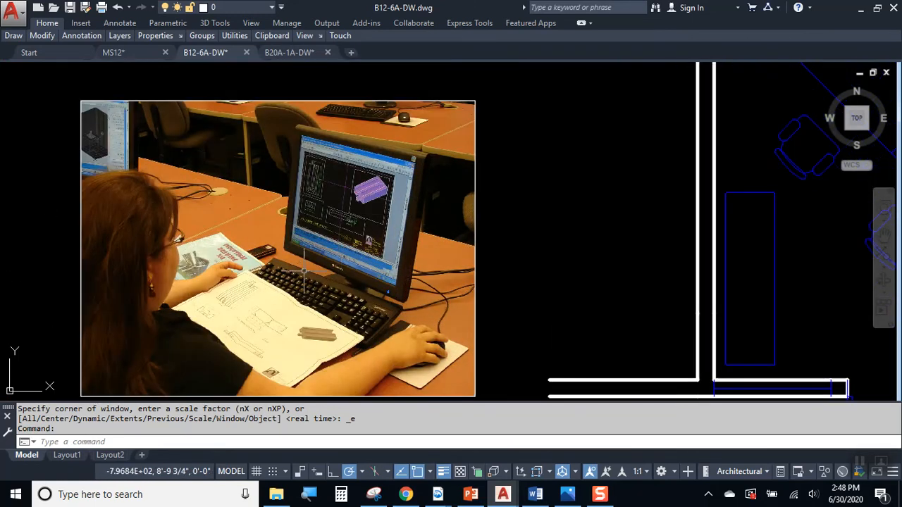
scroll(269, 252, down, 5)
middle_drag(384, 277, 363, 290)
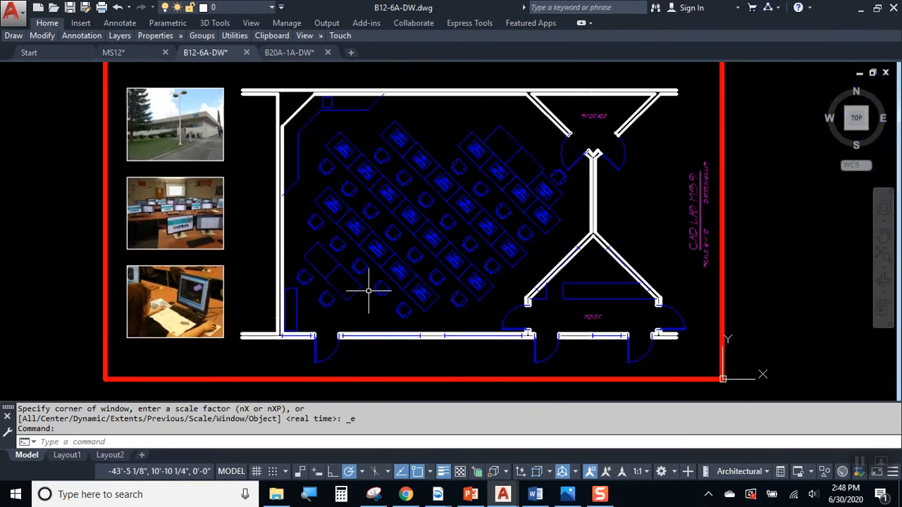
click(294, 54)
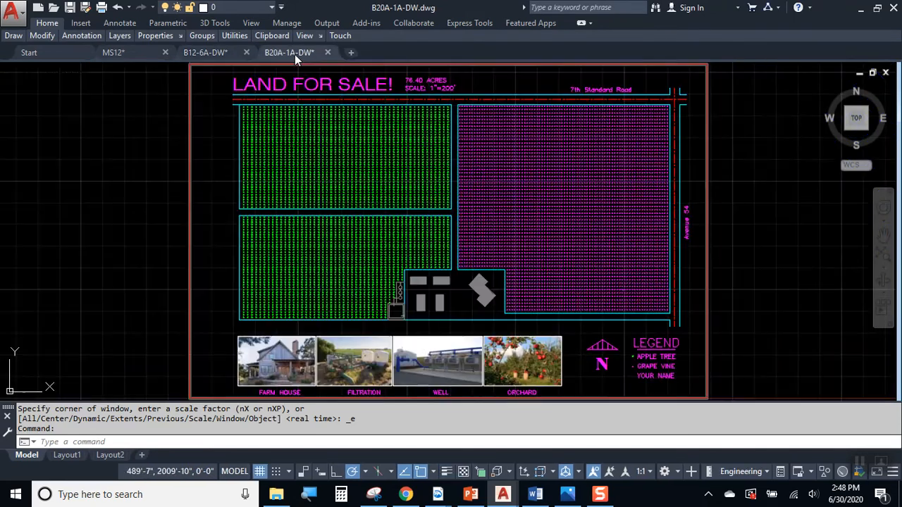
Pan around the LAND FOR SALE site plan to the photo strip and legend
mouse_move(512, 177)
middle_down()
mouse_move(505, 181)
mouse_move(507, 169)
middle_up()
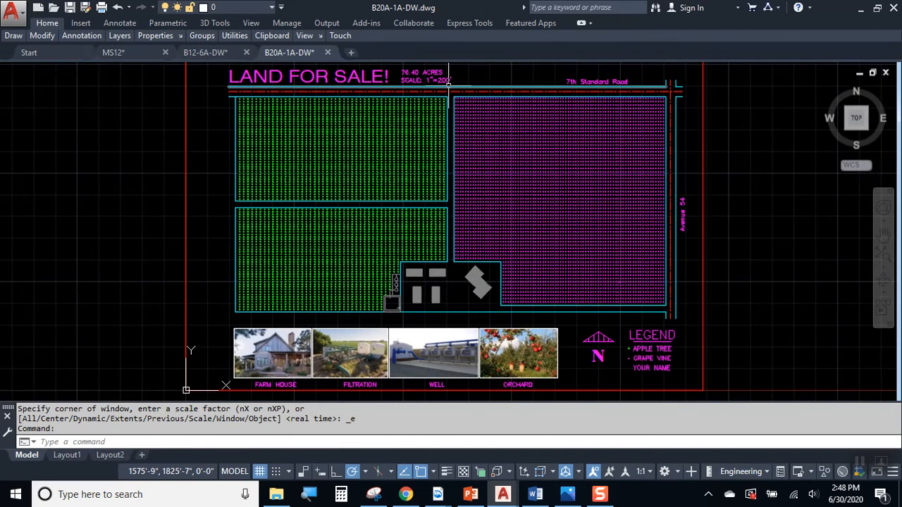
scroll(448, 83, up, 2)
middle_drag(454, 118, 534, 141)
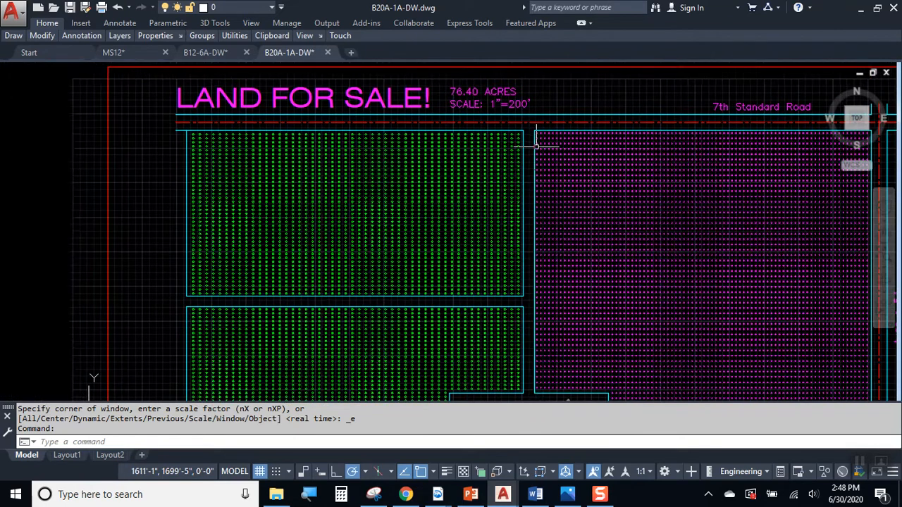
middle_drag(675, 279, 640, 251)
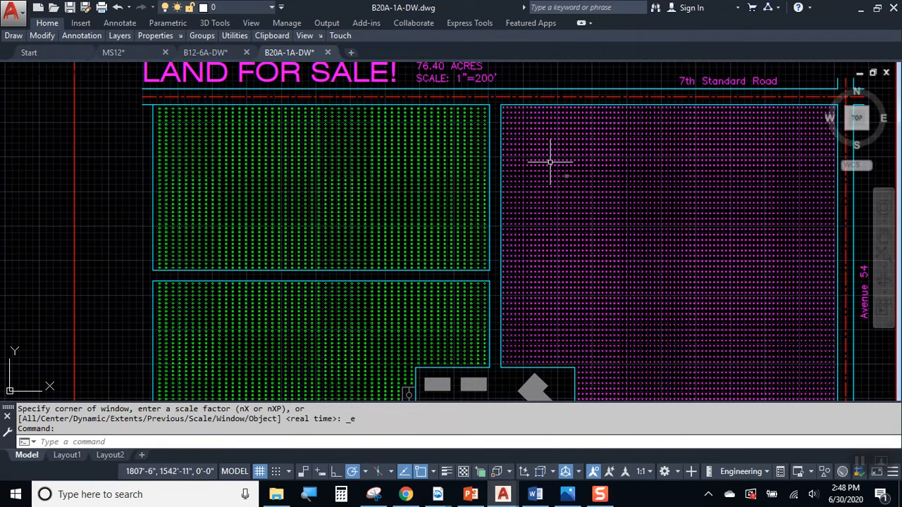
mouse_move(495, 203)
middle_down()
mouse_move(497, 240)
mouse_move(446, 159)
middle_up()
middle_drag(512, 312, 544, 202)
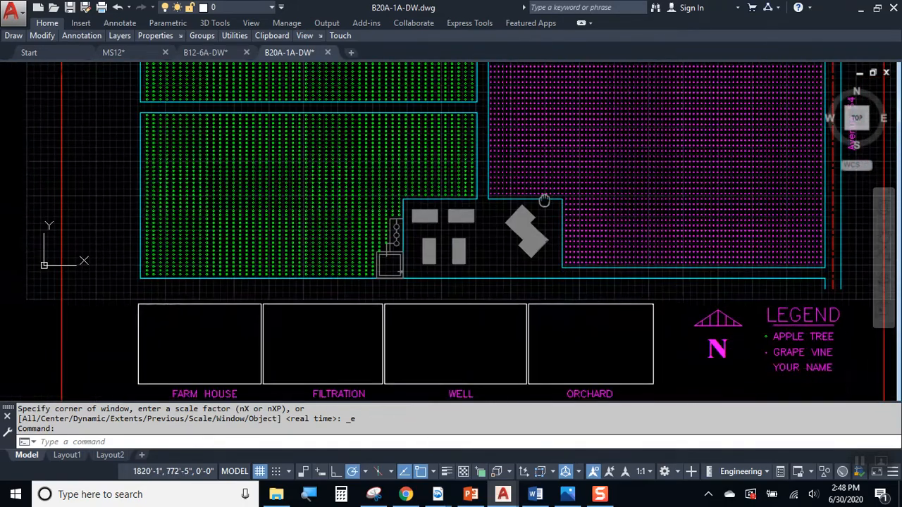
scroll(548, 240, up, 2)
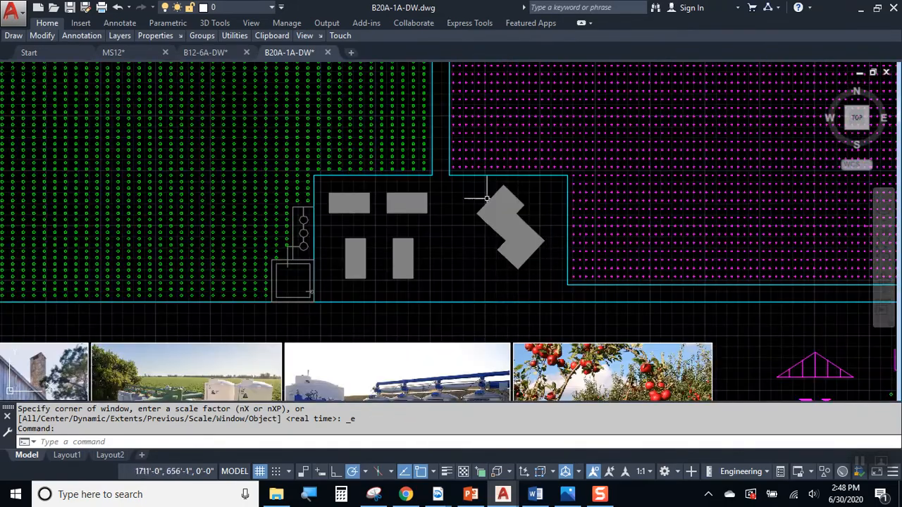
middle_drag(593, 187, 560, 359)
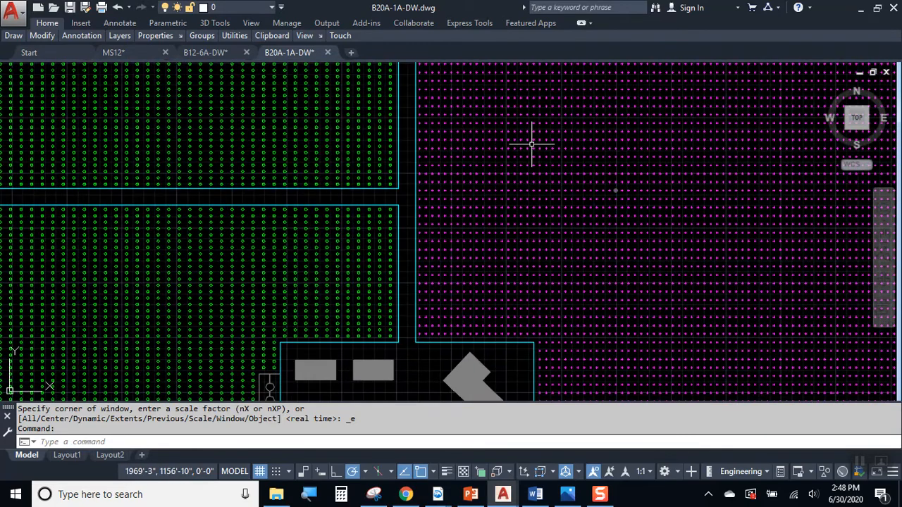
scroll(338, 253, down, 2)
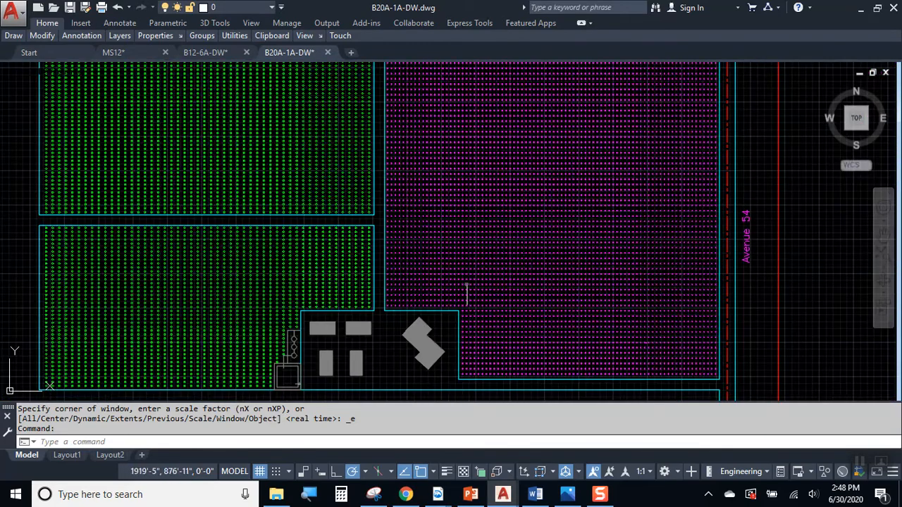
middle_drag(466, 294, 556, 173)
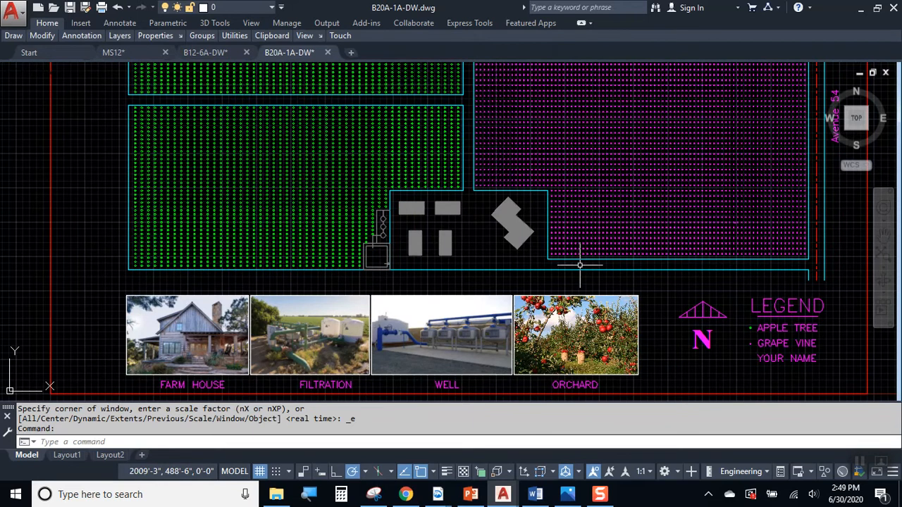
middle_drag(580, 249, 607, 172)
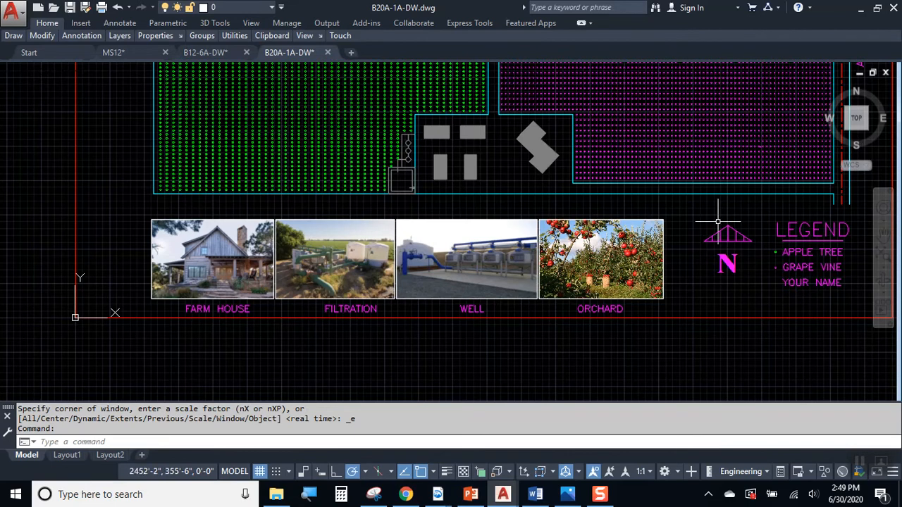
Zoom out to centre the whole sheet with title and legend, then return to Raster Examples
scroll(725, 250, down, 3)
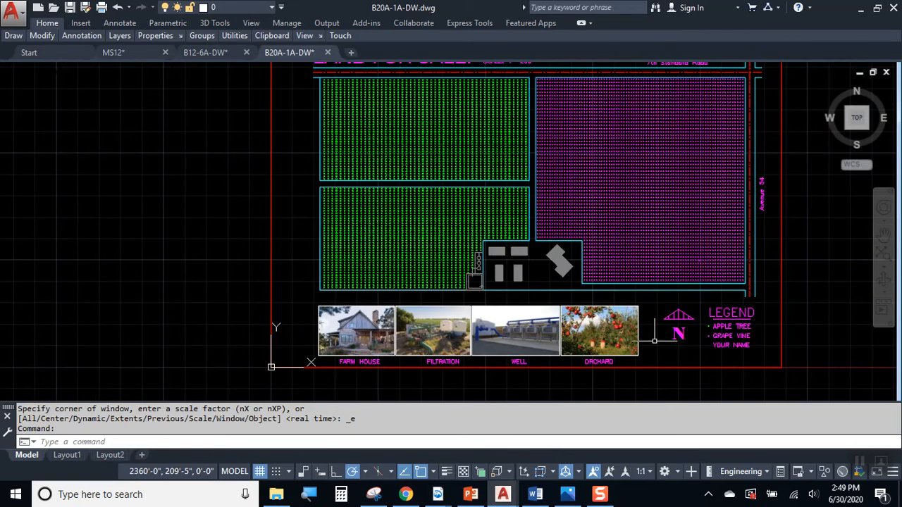
scroll(461, 373, up, 4)
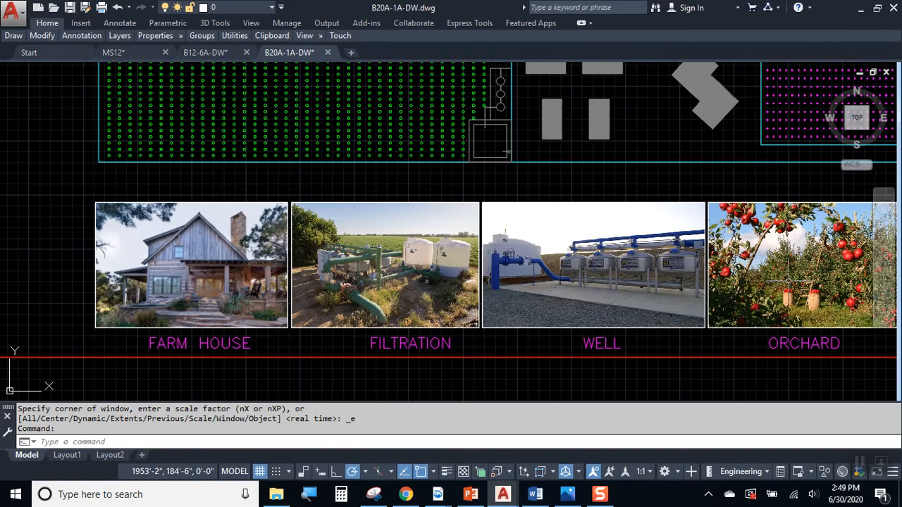
middle_drag(797, 300, 694, 300)
scroll(695, 301, down, 2)
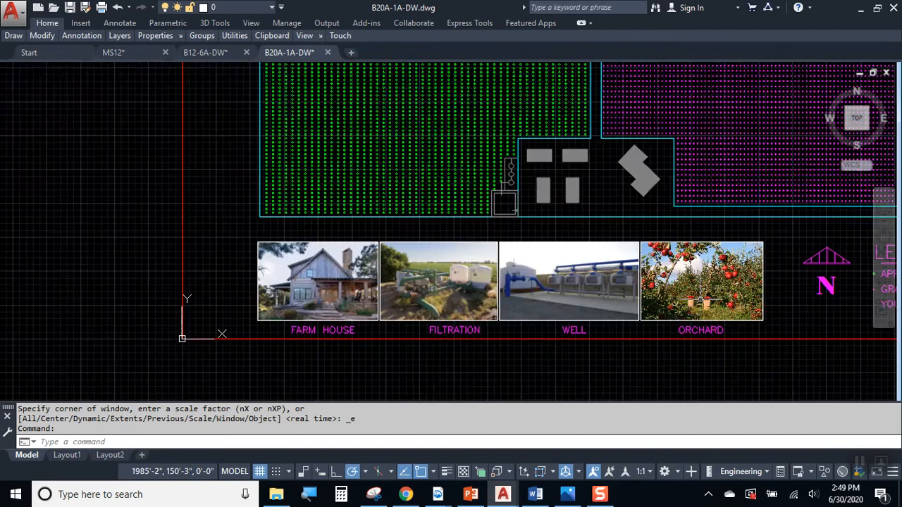
scroll(694, 236, down, 2)
middle_drag(720, 210, 643, 270)
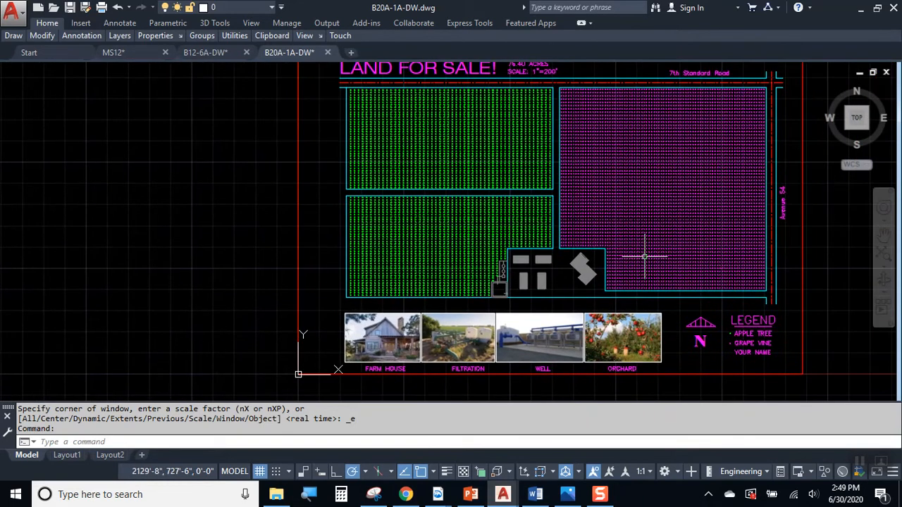
middle_drag(674, 189, 568, 208)
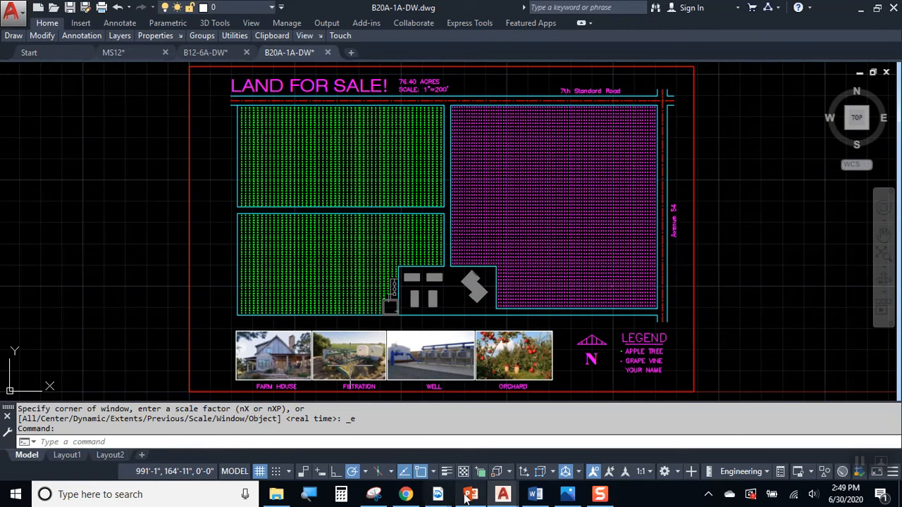
click(276, 495)
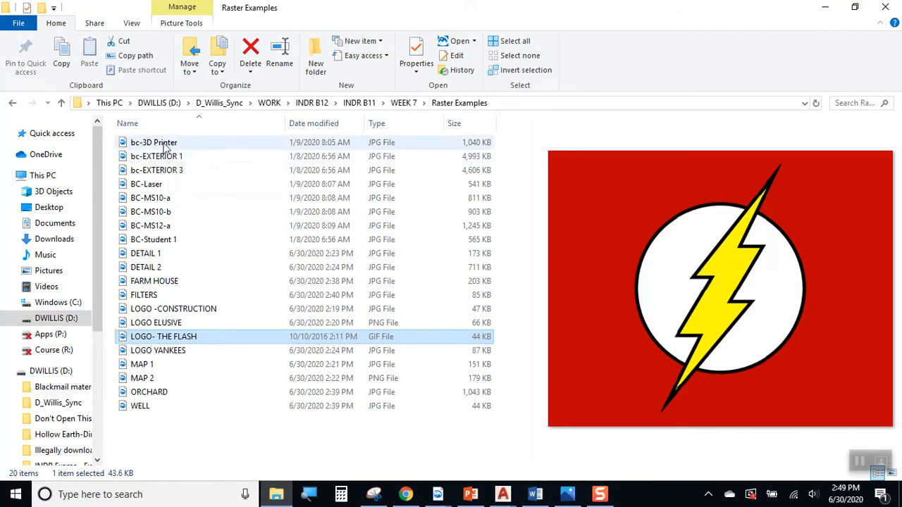
Preview DETAIL 1 and open it in Snip & Sketch
click(160, 254)
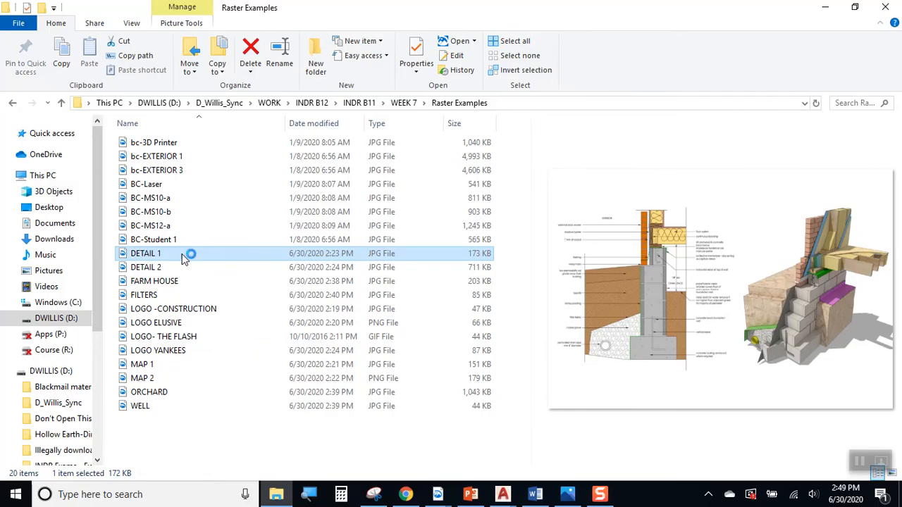
double_click(181, 258)
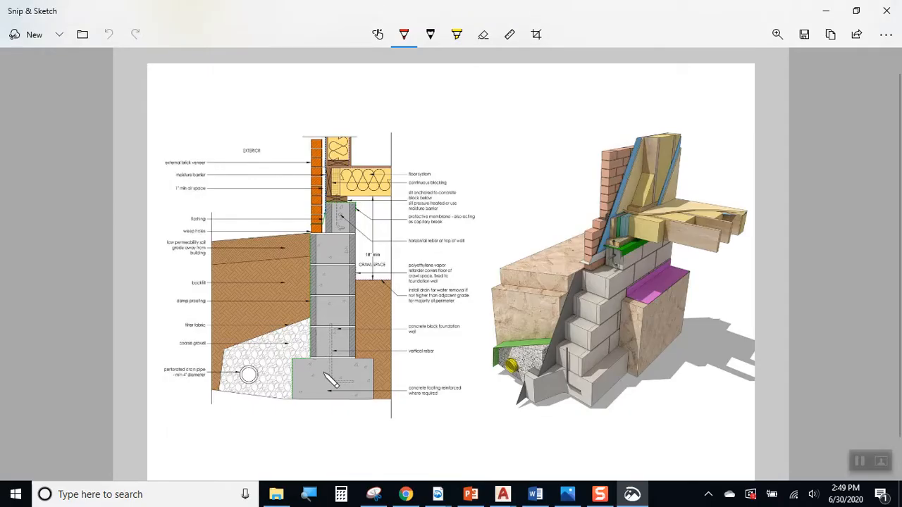
Circle the foundation section and box the 3-D detail in red ink, then minimize Snip & Sketch
mouse_move(325, 121)
mouse_down()
mouse_move(187, 227)
mouse_move(370, 407)
mouse_move(427, 201)
mouse_move(323, 122)
mouse_up()
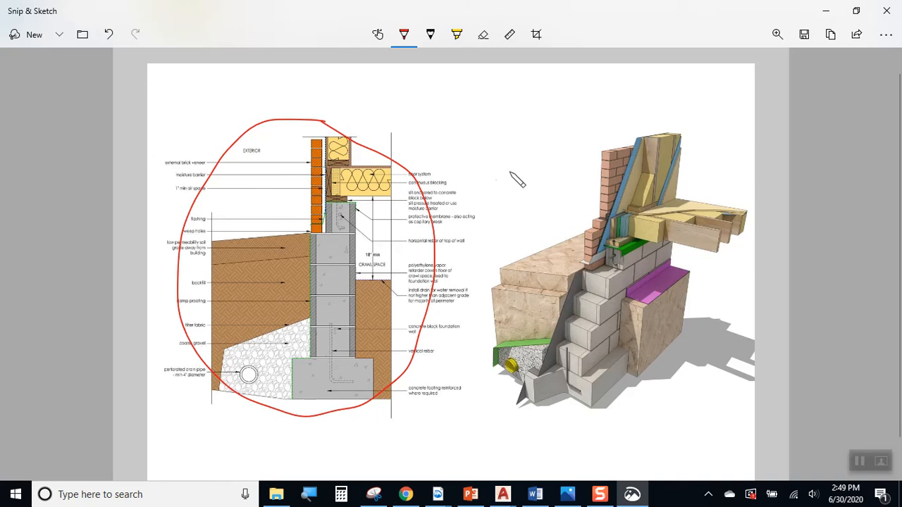
drag(526, 115, 558, 114)
mouse_move(738, 162)
mouse_down()
mouse_move(747, 396)
mouse_move(478, 409)
mouse_move(477, 114)
mouse_move(550, 117)
mouse_up()
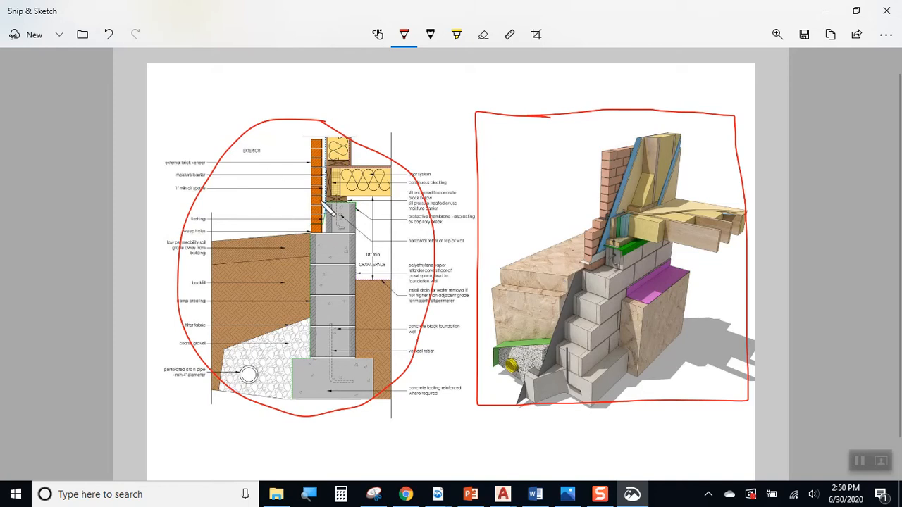
click(826, 11)
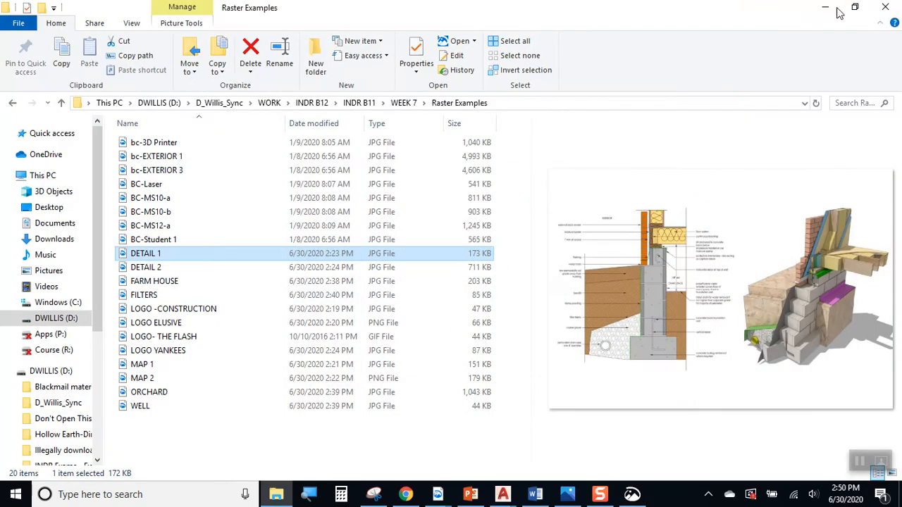
Open DETAIL 2 in Snip & Sketch, maximized and zoomed in on the handwritten calculations
click(148, 271)
double_click(148, 271)
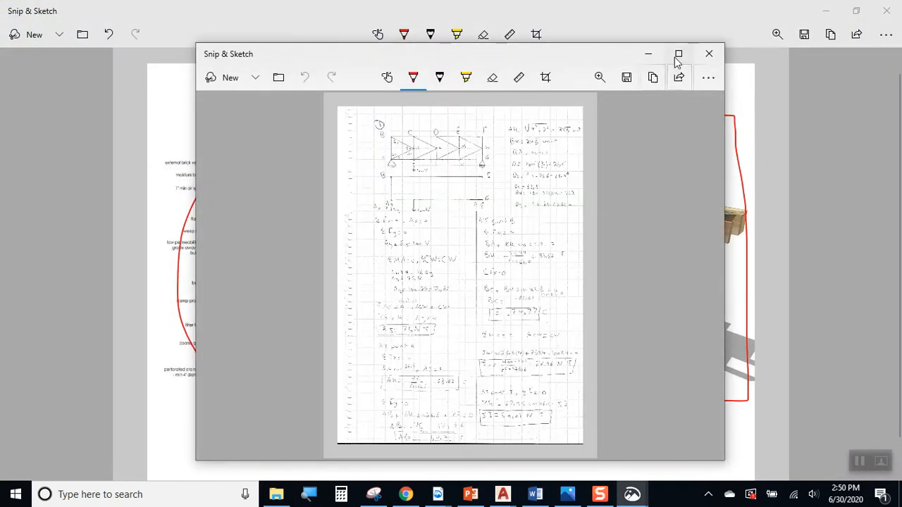
click(678, 53)
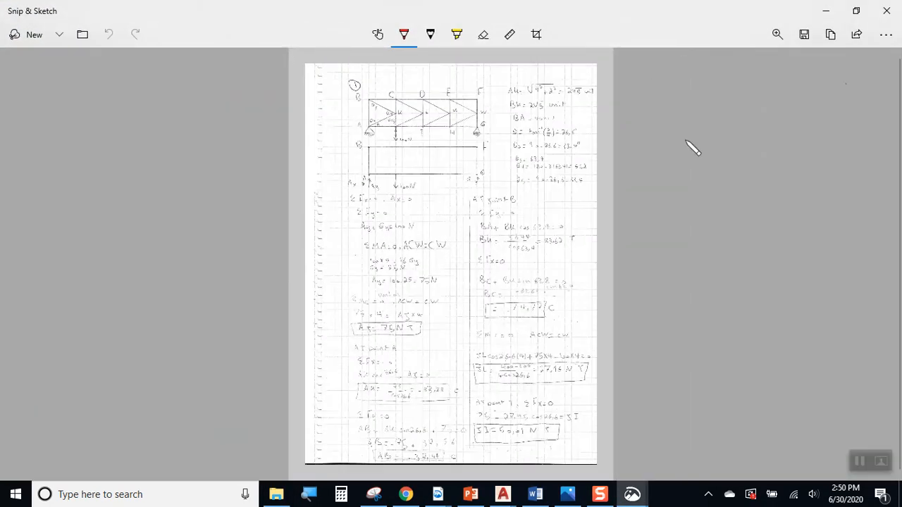
click(775, 41)
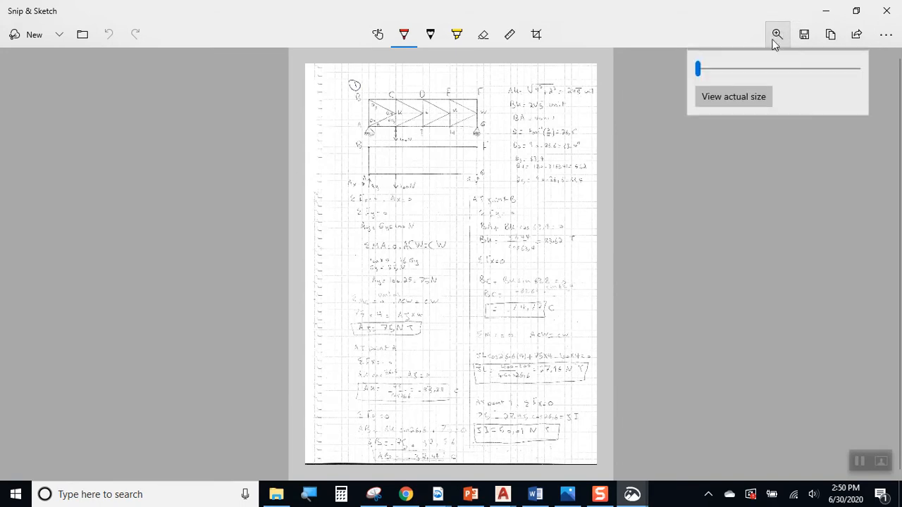
click(722, 69)
Read through the truss calculations, then minimize both the DETAIL 2 and DETAIL 1 windows
scroll(214, 147, up, 5)
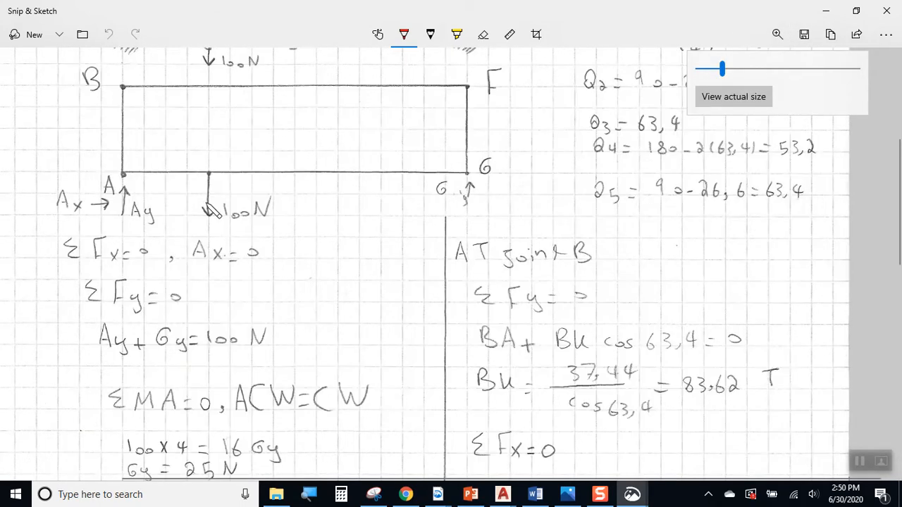
click(708, 70)
scroll(461, 172, down, 5)
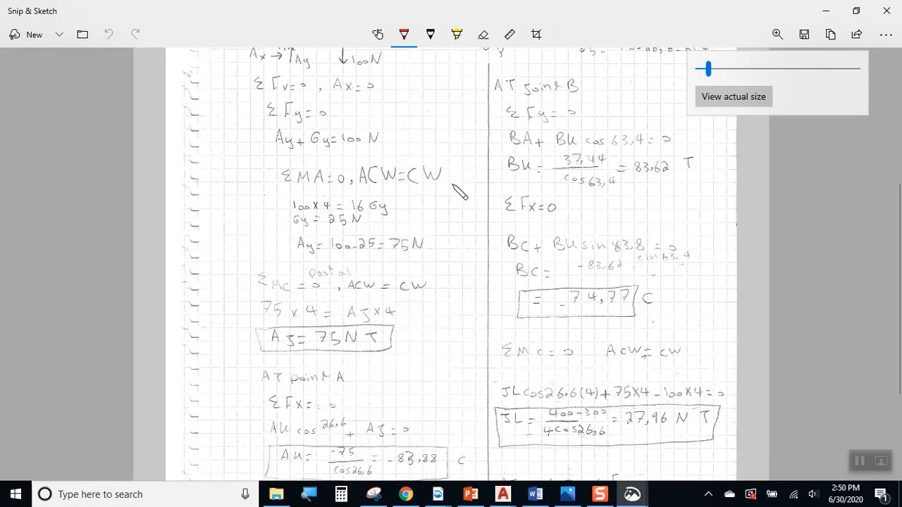
scroll(458, 198, down, 4)
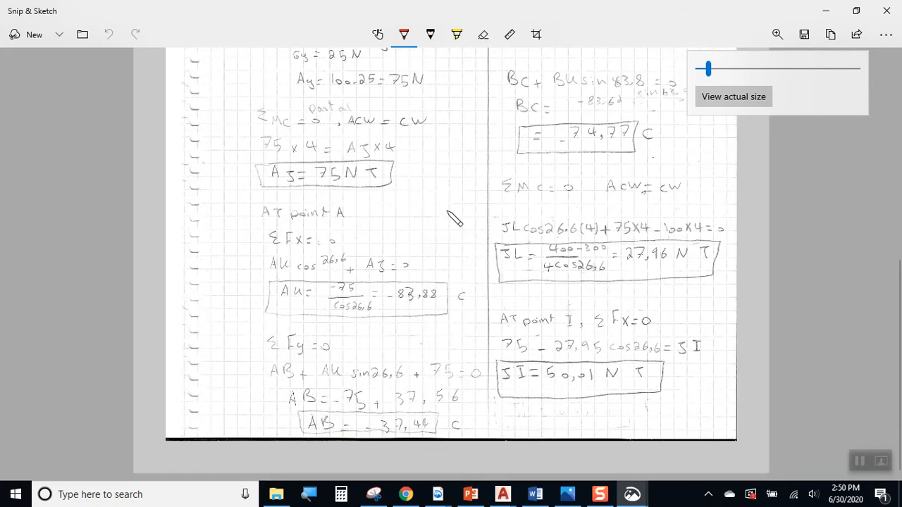
scroll(353, 238, up, 10)
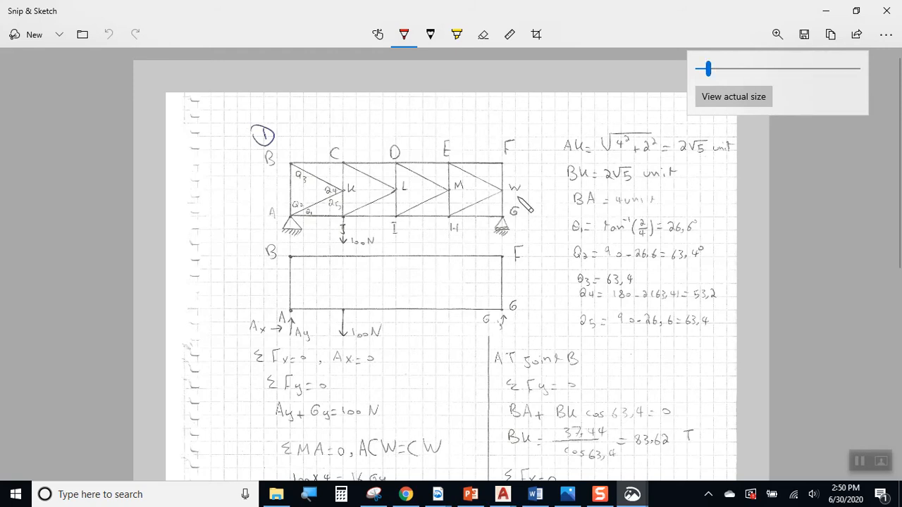
scroll(527, 205, down, 7)
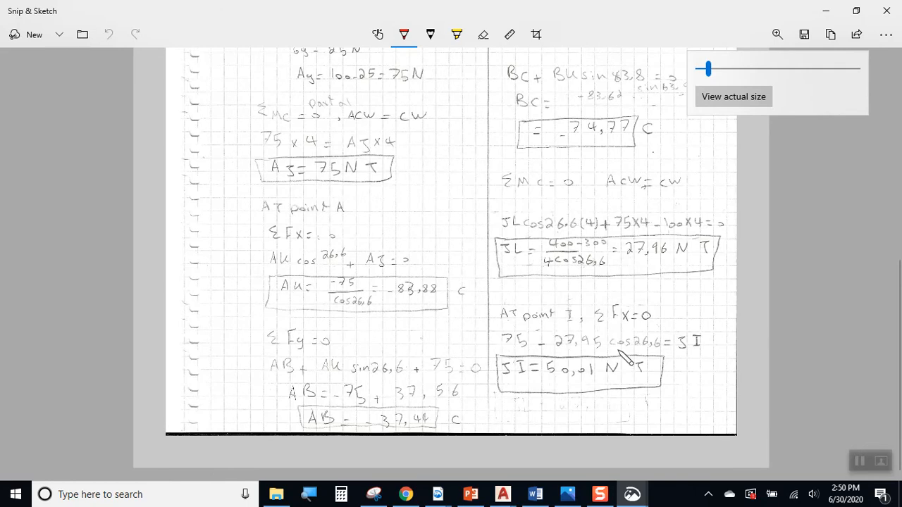
scroll(597, 308, up, 10)
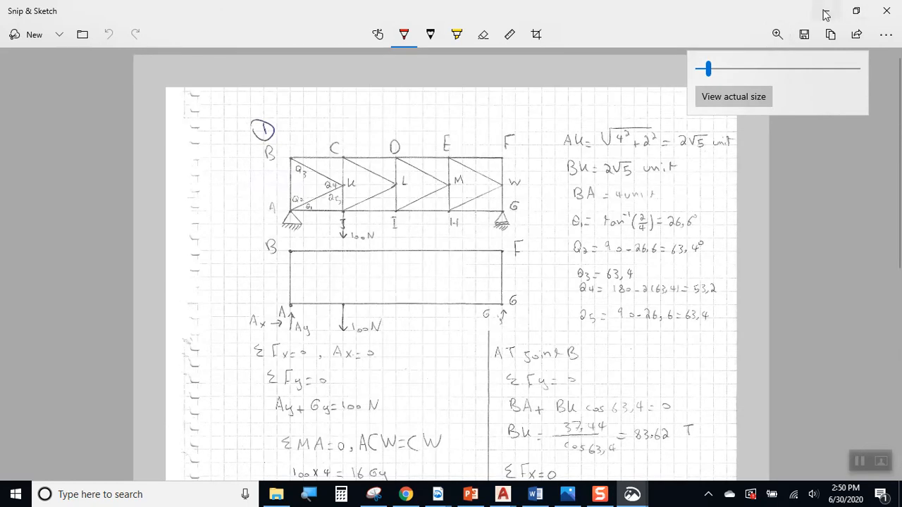
click(823, 14)
click(825, 13)
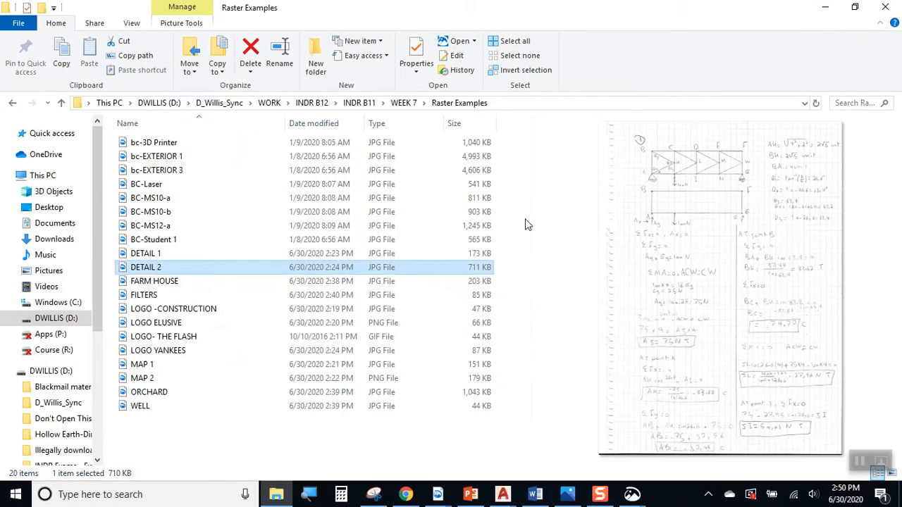
Preview the LOGO -CONSTRUCTION image, then bring up the B12-6A-DW drawing in AutoCAD
click(173, 311)
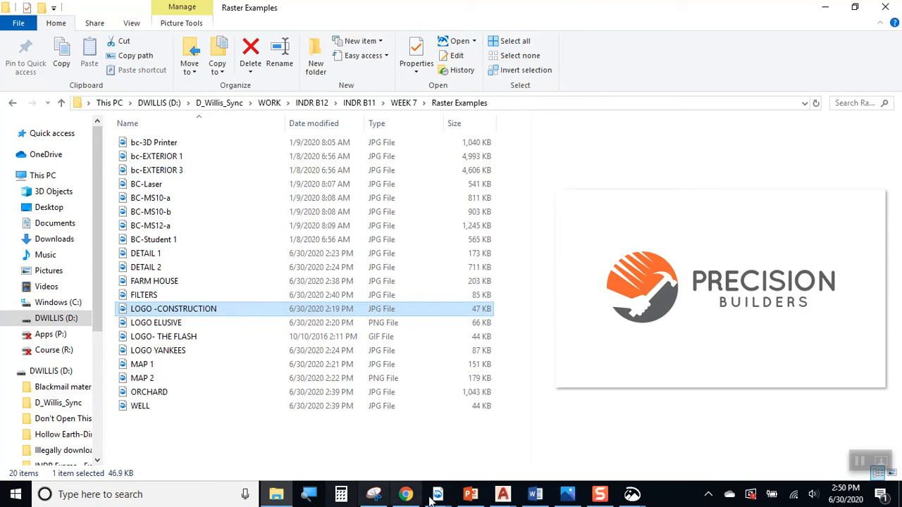
click(502, 494)
click(559, 438)
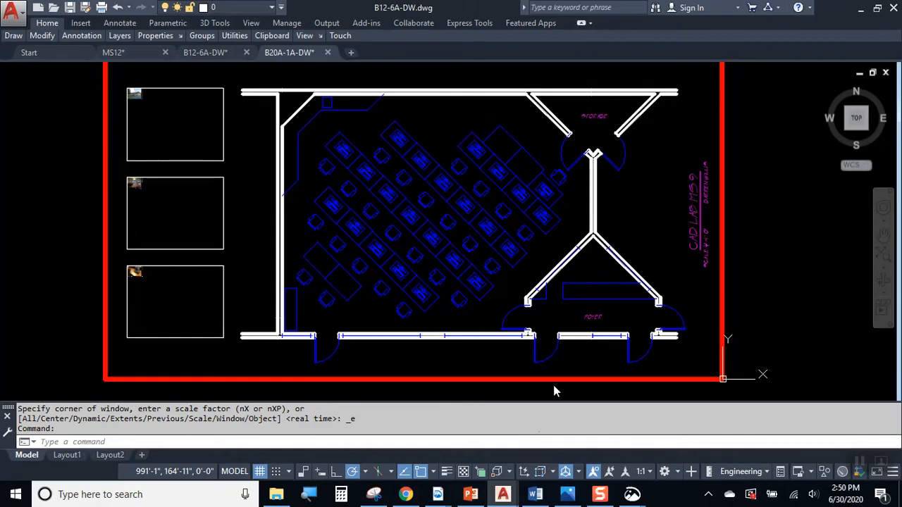
Zoom into the Precision Builders logo in the lab plan's lower-right corner, then survey the whole plan
scroll(610, 252, up, 3)
scroll(640, 282, up, 4)
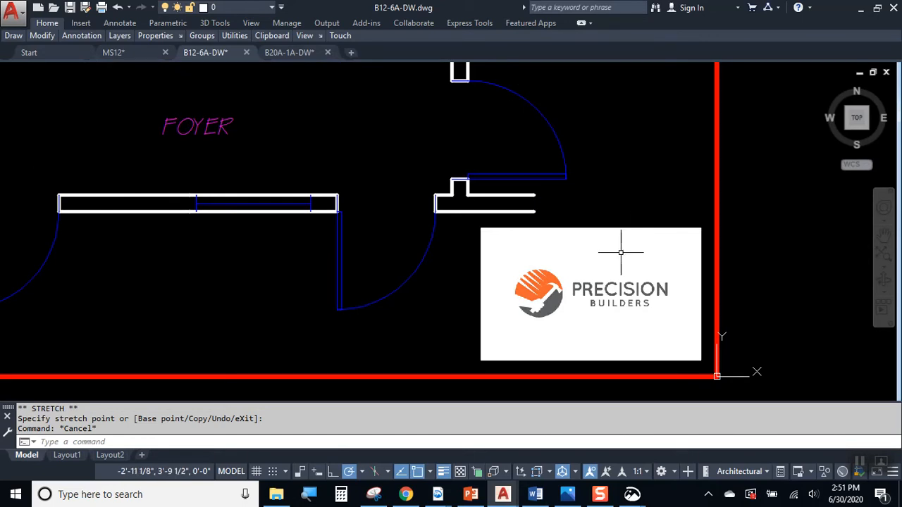
scroll(603, 275, down, 5)
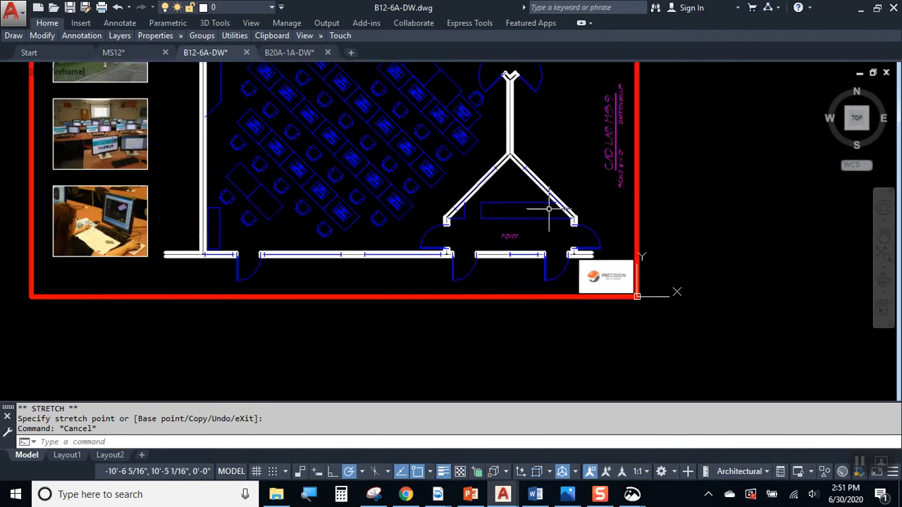
middle_drag(409, 143, 457, 258)
middle_drag(589, 284, 539, 153)
scroll(571, 234, up, 8)
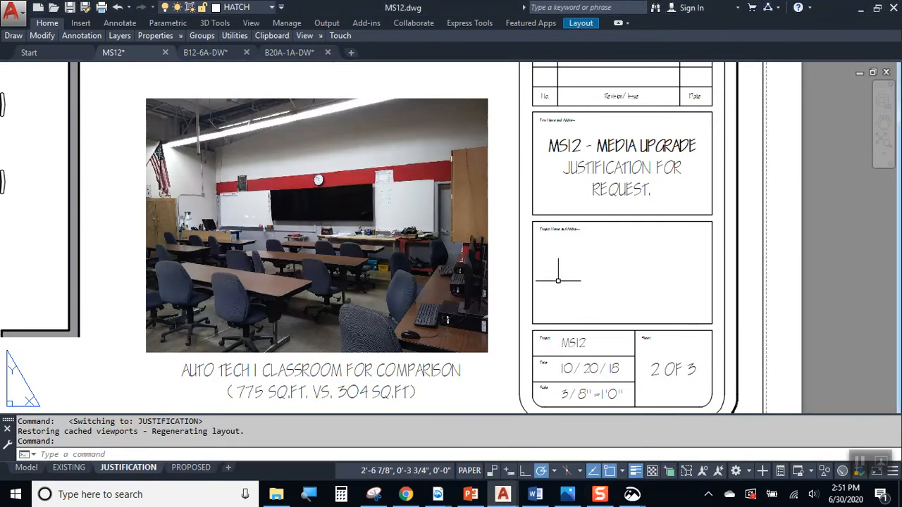
Window-select around the project name box on the MS12 sheet and turn on object snap
scroll(557, 281, down, 5)
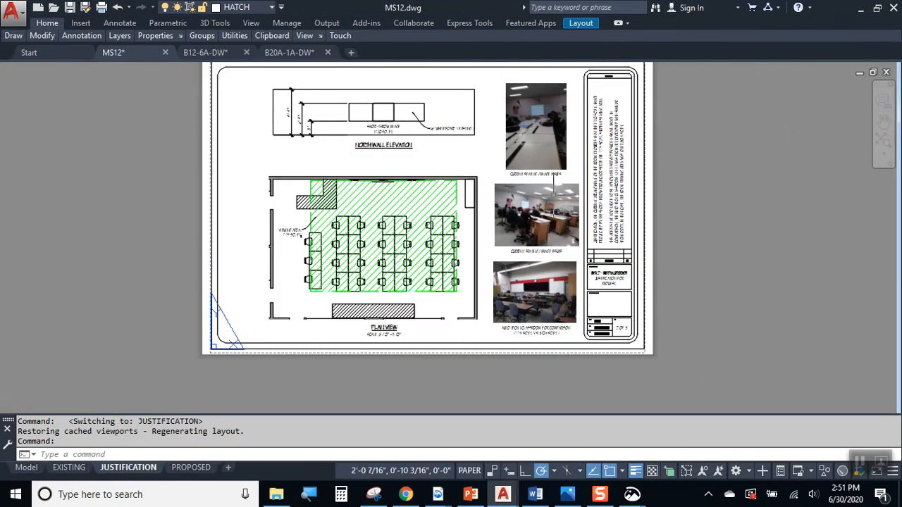
scroll(620, 320, up, 8)
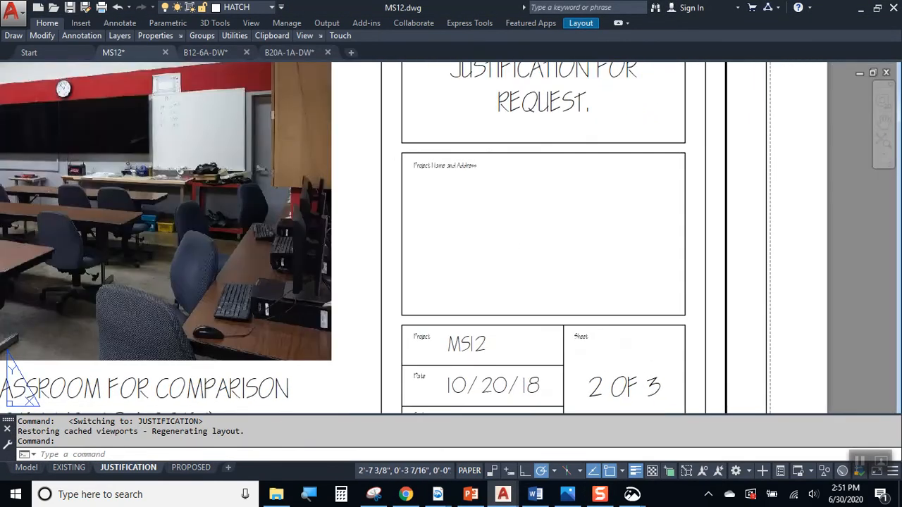
click(431, 187)
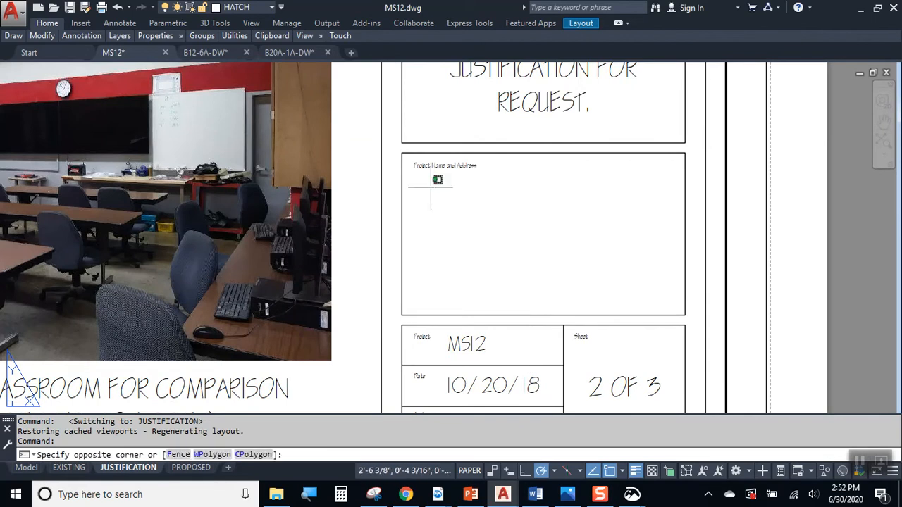
click(631, 306)
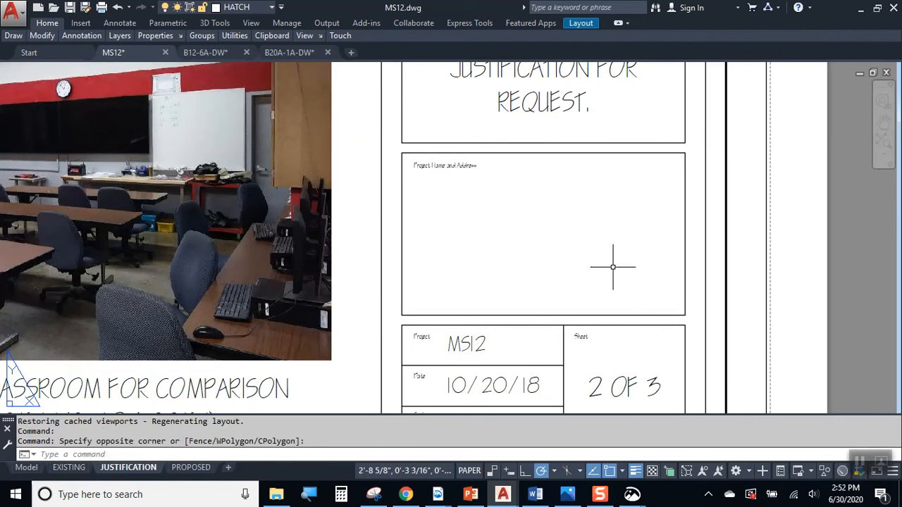
click(592, 474)
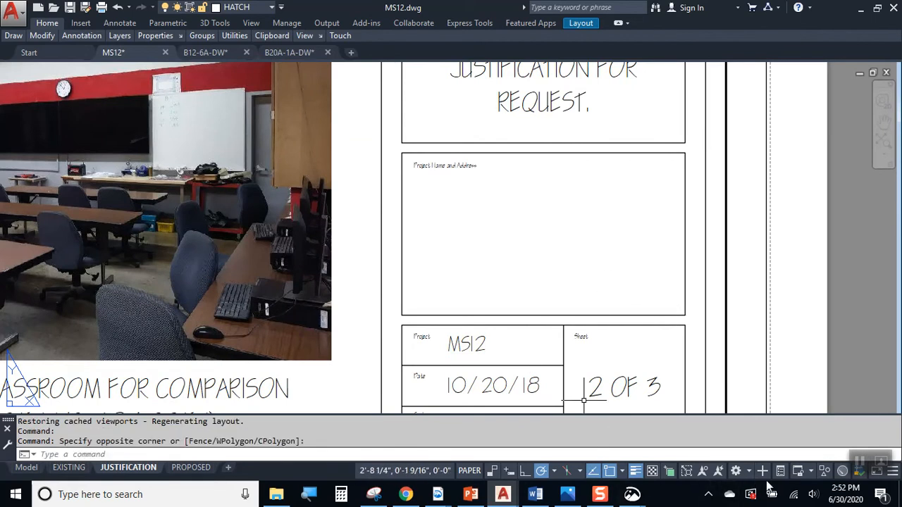
click(860, 462)
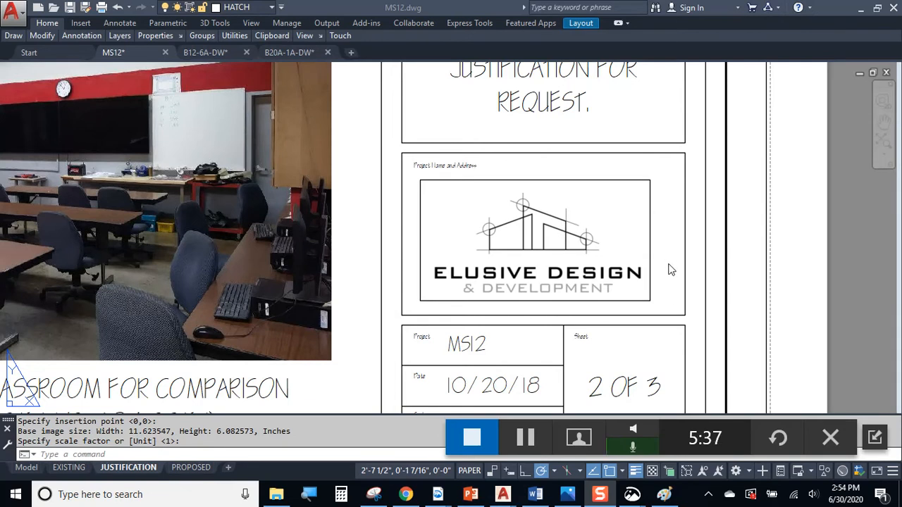
Zoom out to show the plan view and photos, then bring up LOGO- THE FLASH in Photos
scroll(668, 268, down, 5)
middle_drag(646, 271, 637, 326)
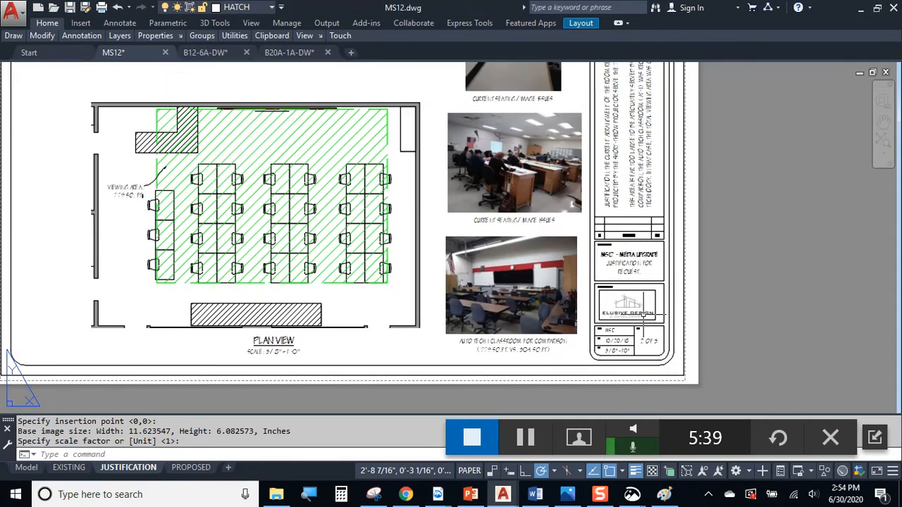
click(524, 440)
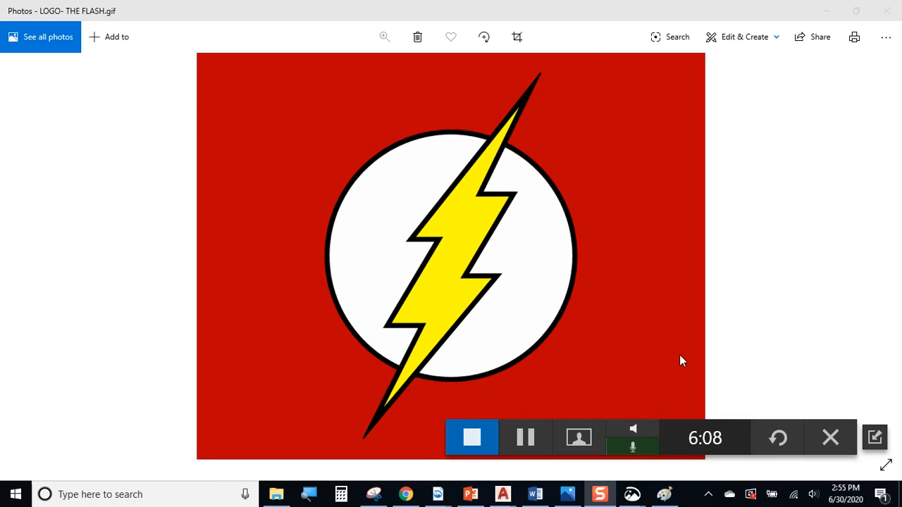
Leave the Flash logo in Photos and bring up the Yankees logo in Snip & Sketch
click(533, 441)
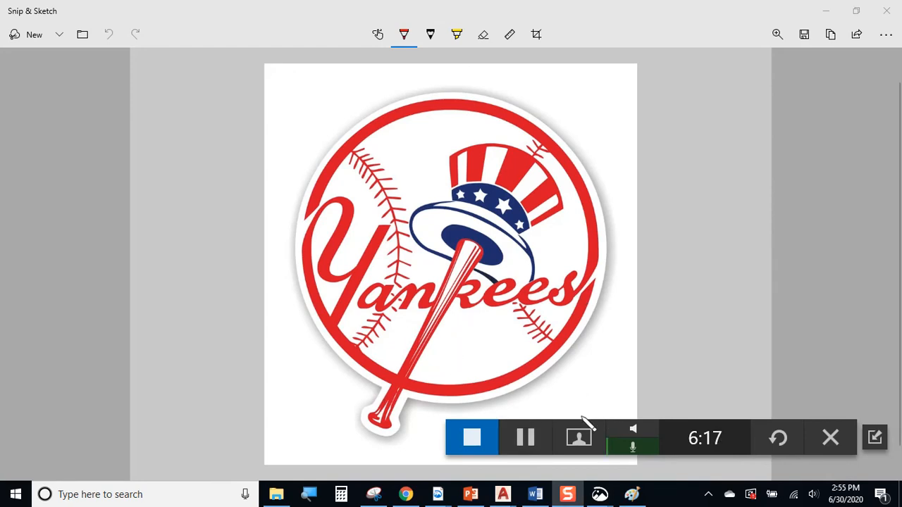
Show the Jupiter Inlet Car Wash site plan, then the B11 FINAL DRAWING Solution PLOT.dwg Flux Capacitor drawing
click(529, 436)
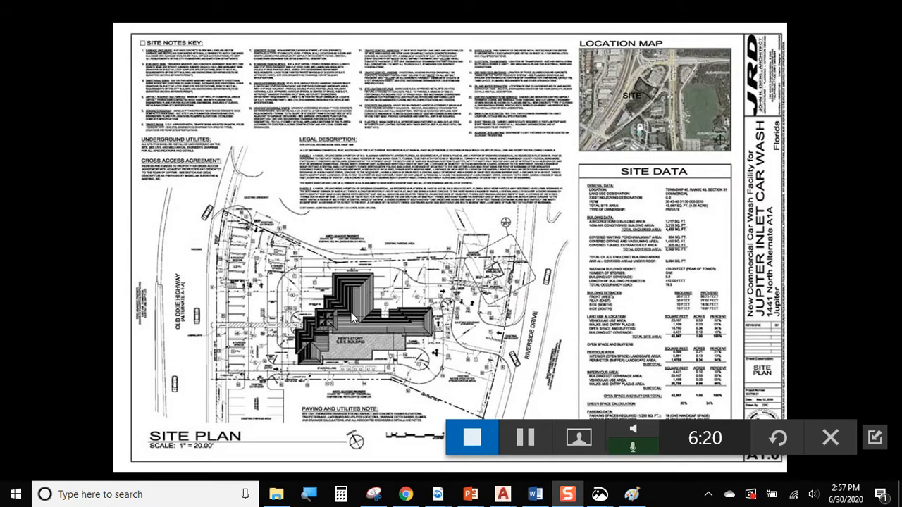
key(ctrl)
key(ctrl)
key(ctrl)
click(531, 437)
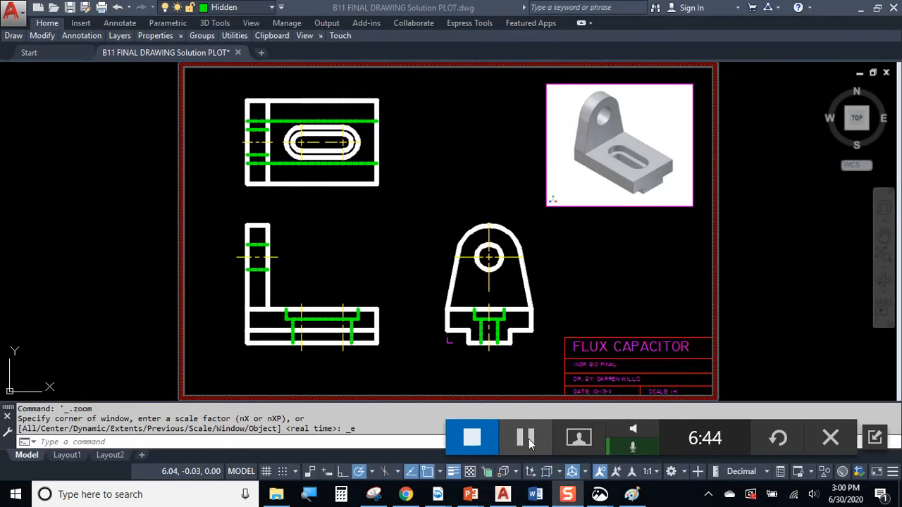
click(568, 306)
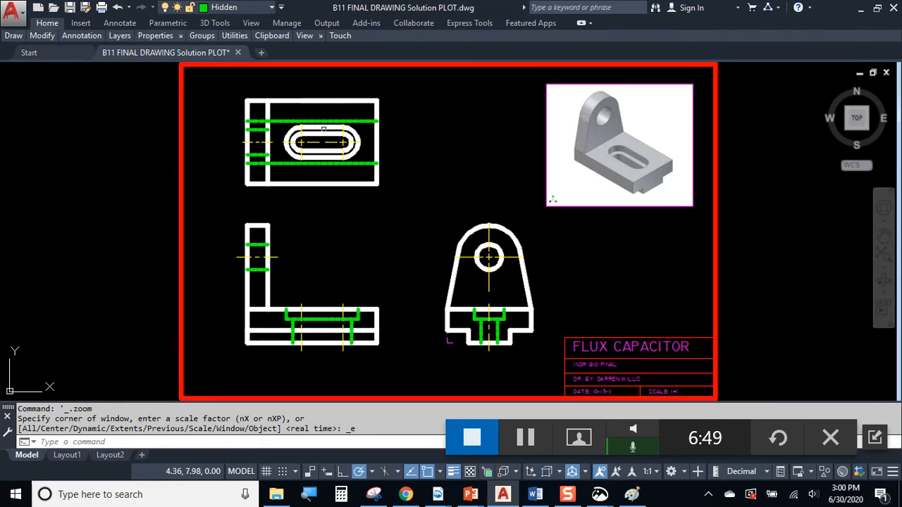
click(201, 83)
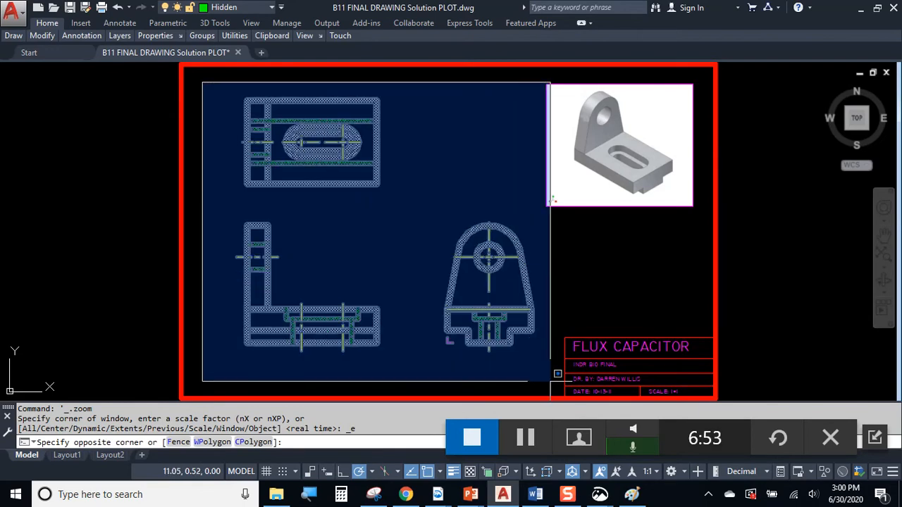
click(550, 381)
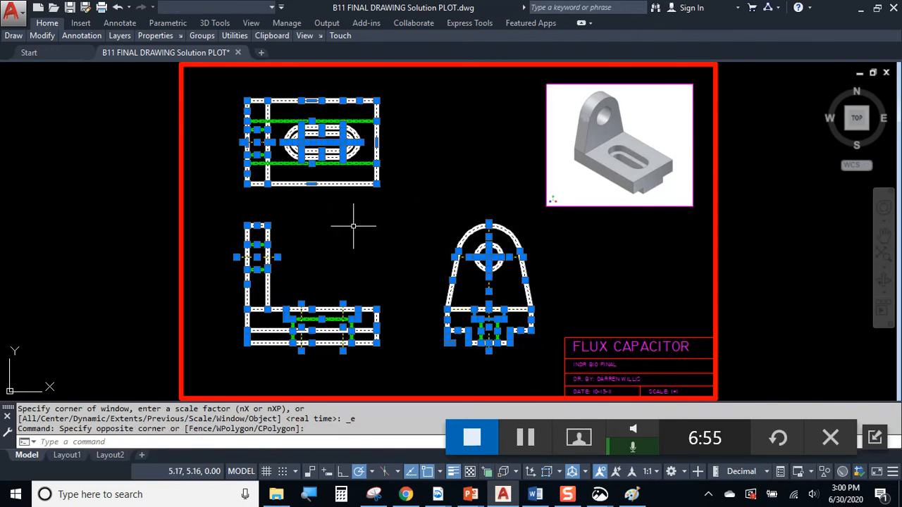
key(Escape)
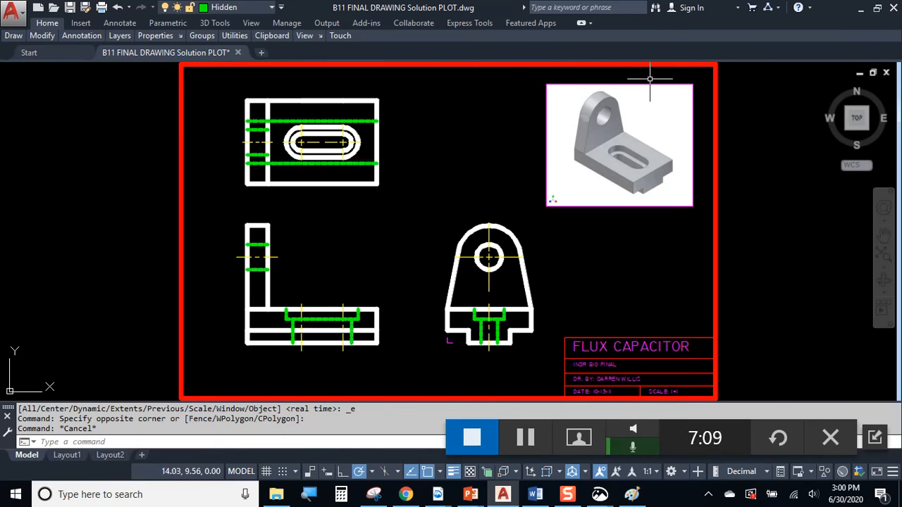
scroll(649, 80, up, 2)
scroll(652, 76, up, 4)
drag(652, 80, 580, 148)
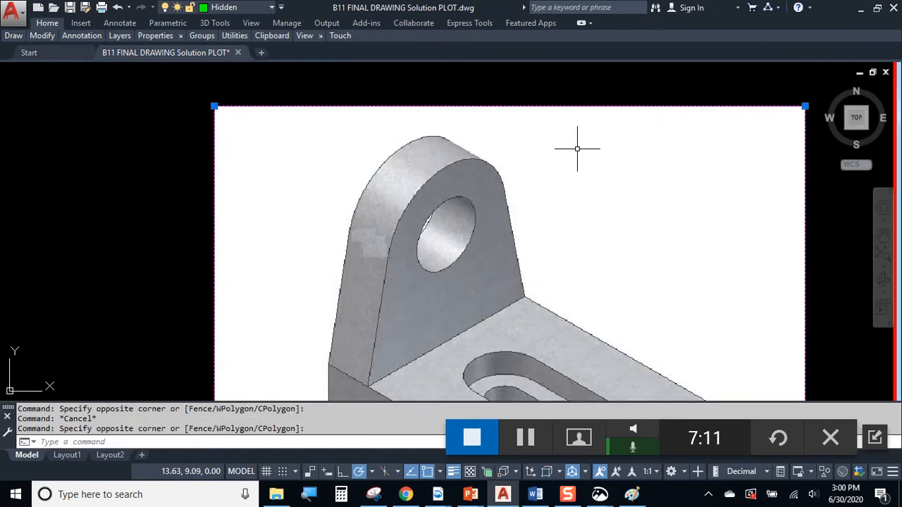
scroll(512, 180, down, 6)
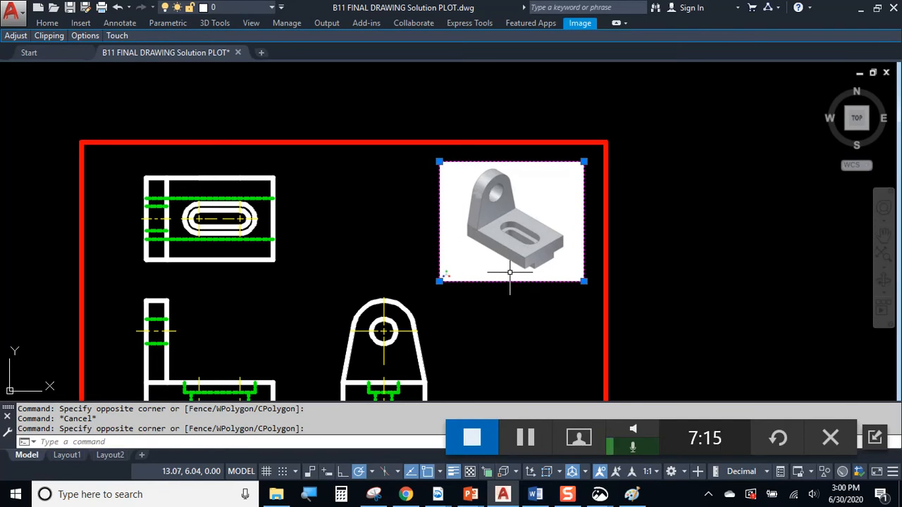
key(Escape)
middle_drag(285, 208, 325, 149)
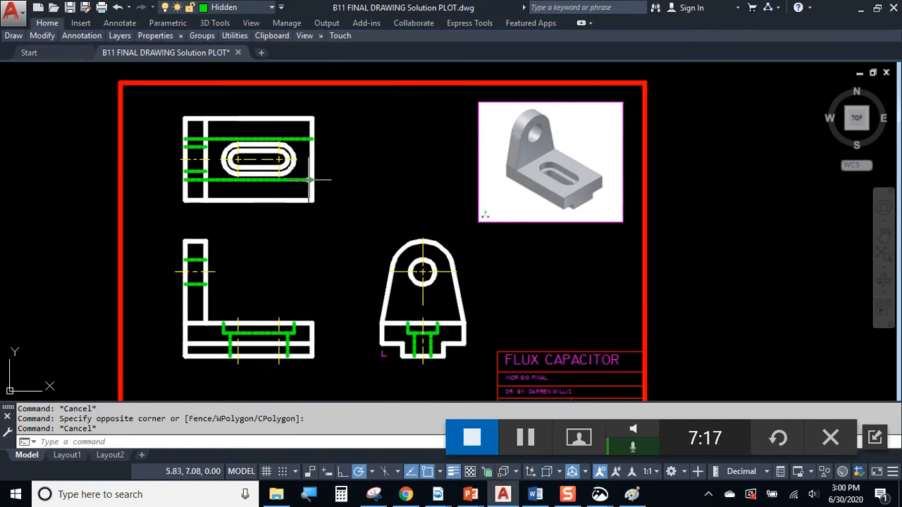
click(155, 109)
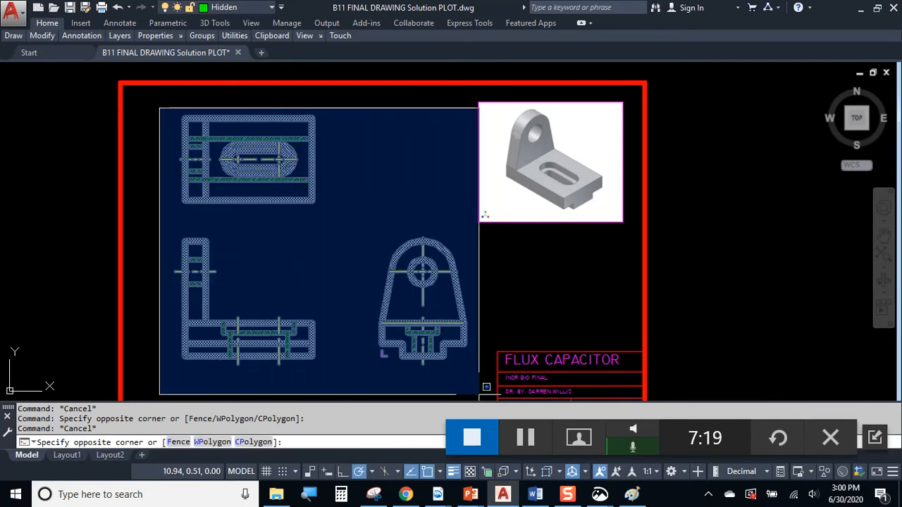
click(479, 394)
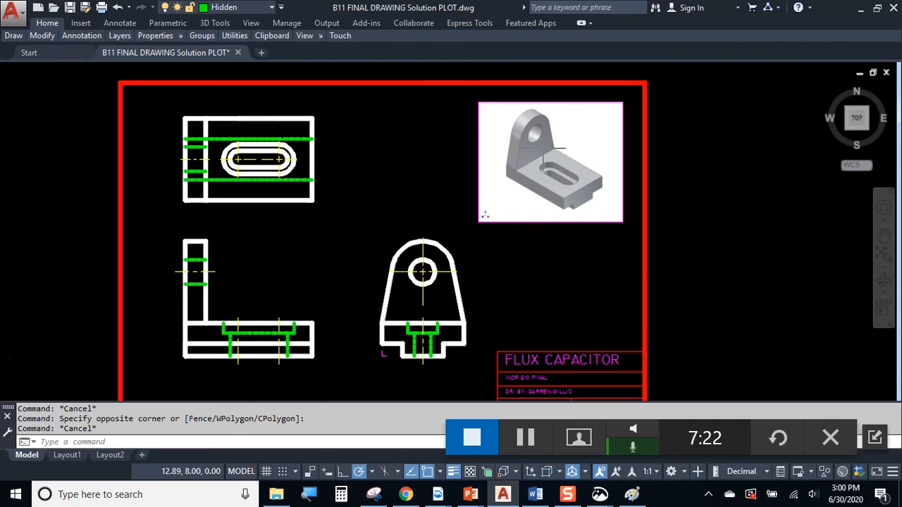
scroll(520, 192, up, 5)
scroll(535, 147, down, 3)
click(539, 138)
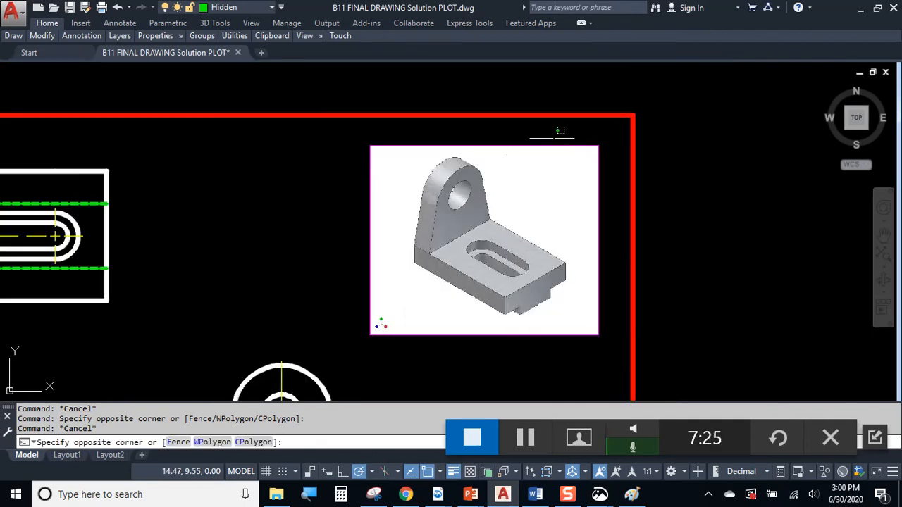
click(514, 201)
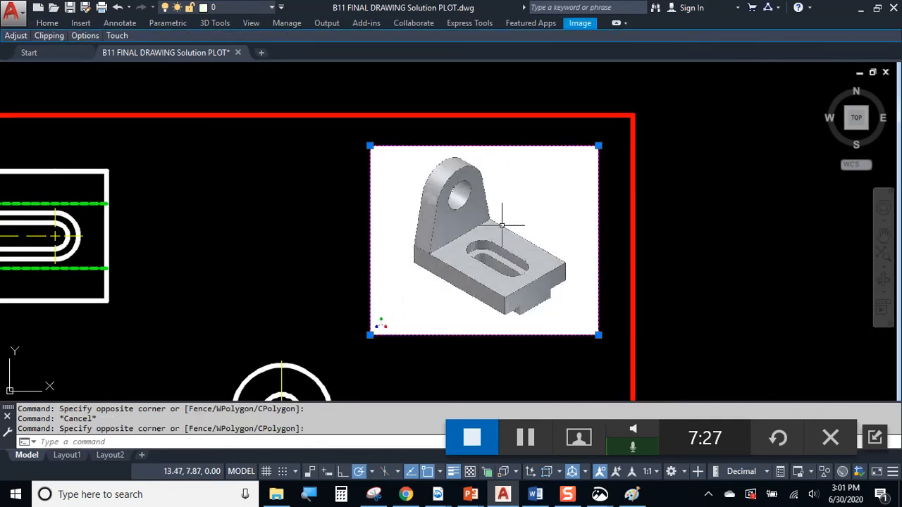
key(Escape)
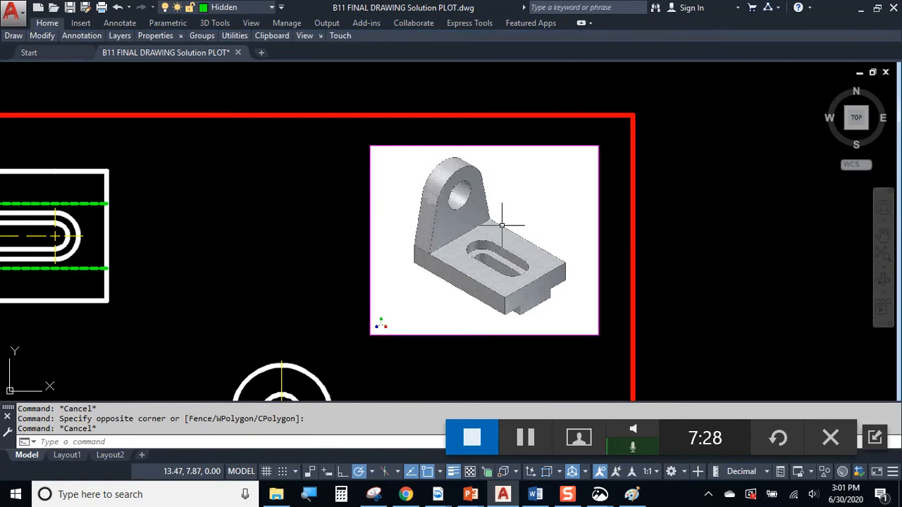
middle_drag(195, 225, 596, 196)
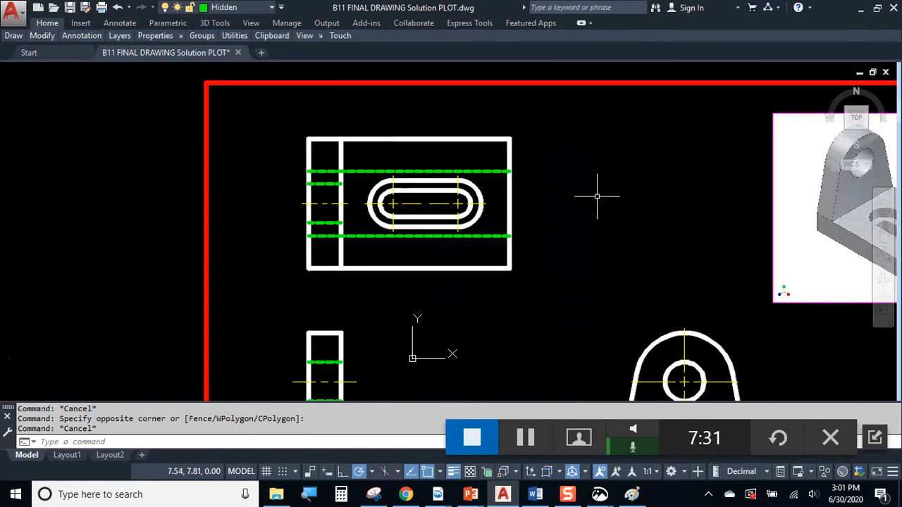
scroll(424, 206, down, 5)
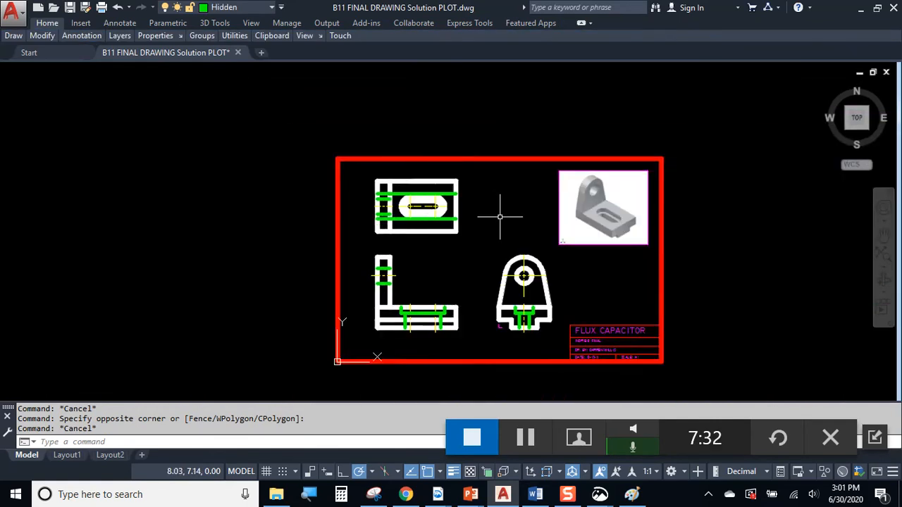
middle_drag(499, 218, 389, 198)
middle_click(404, 195)
middle_click(405, 196)
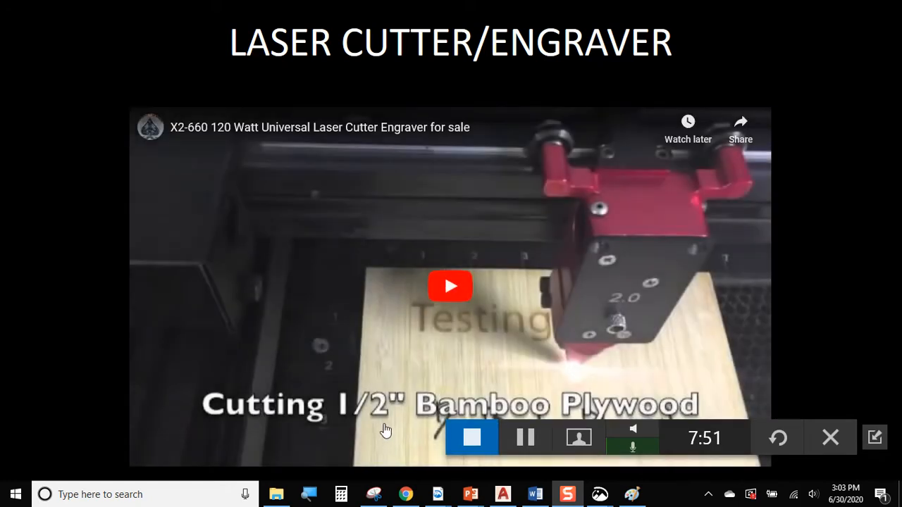
Play the laser cutter video from about 0:49 to the bamboo plywood cutting, then return to the Week 7 page
click(452, 285)
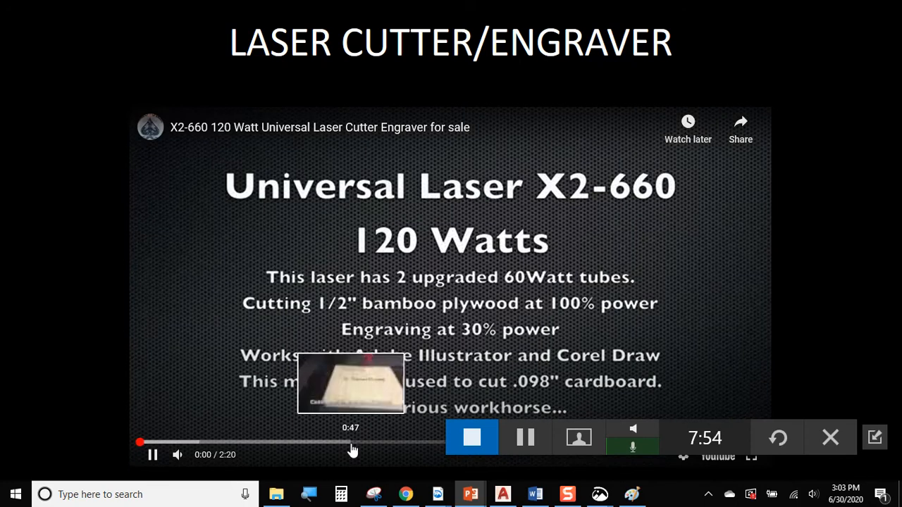
click(361, 443)
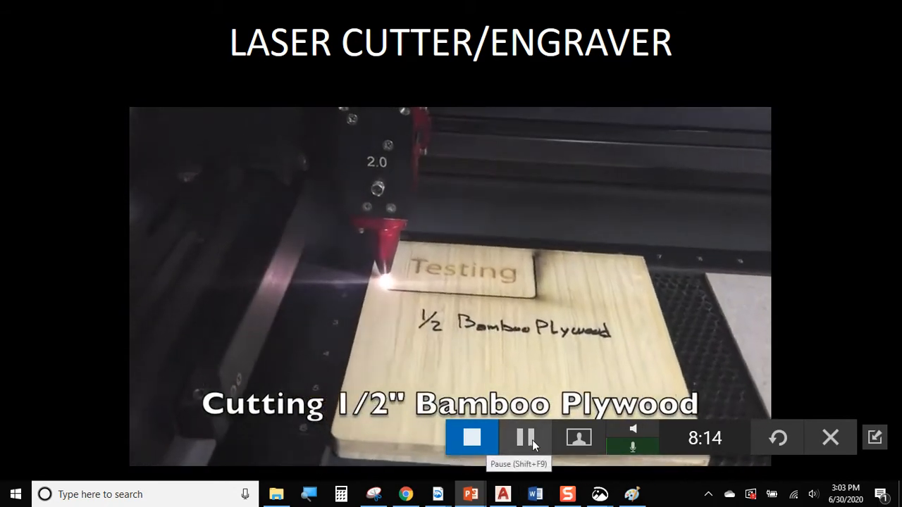
key(alt+Tab)
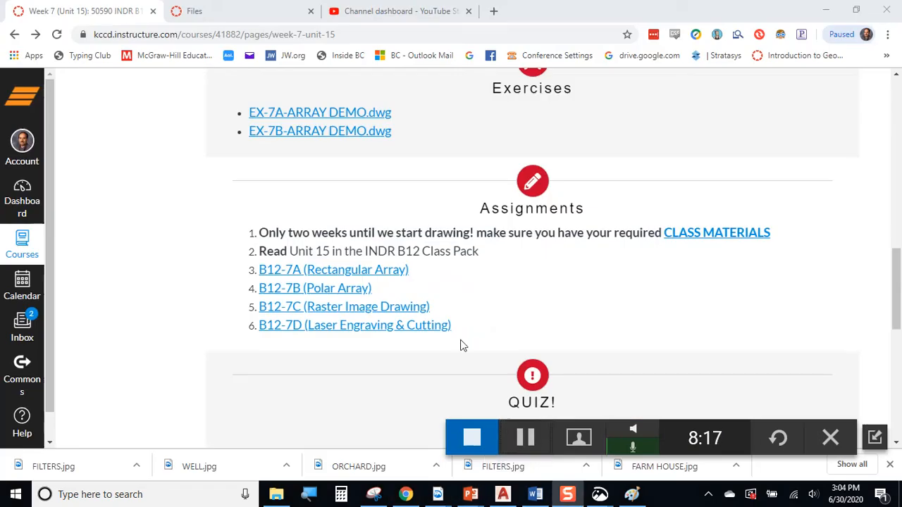
Open the B12-7C Raster Image Drawing assignment and scroll to its image links and plotting instructions
click(312, 314)
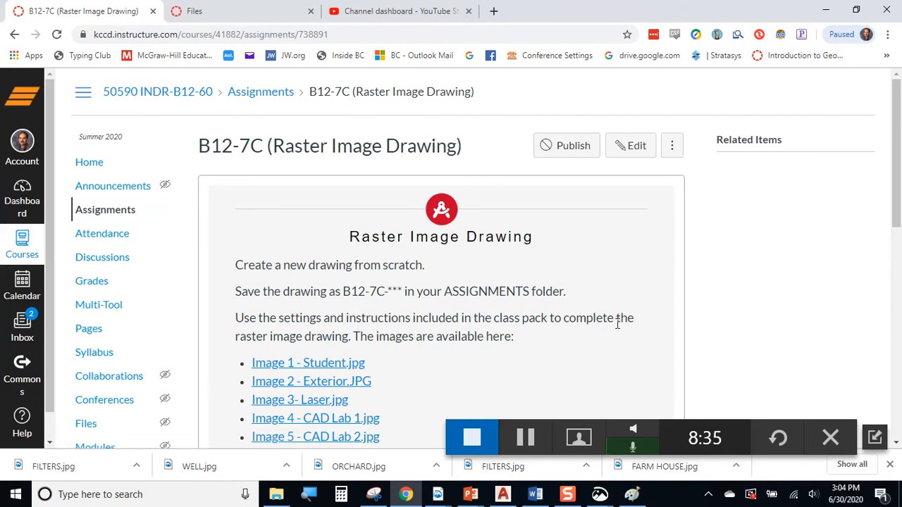
scroll(427, 286, down, 3)
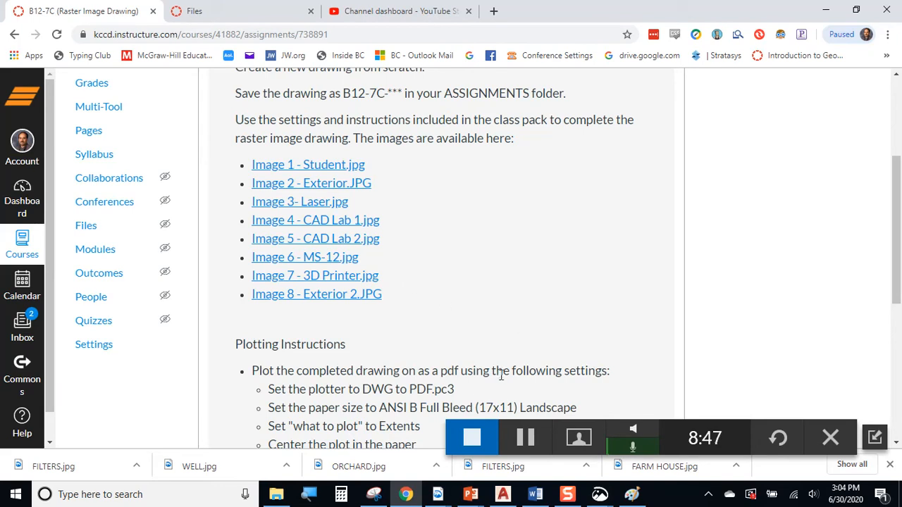
click(438, 494)
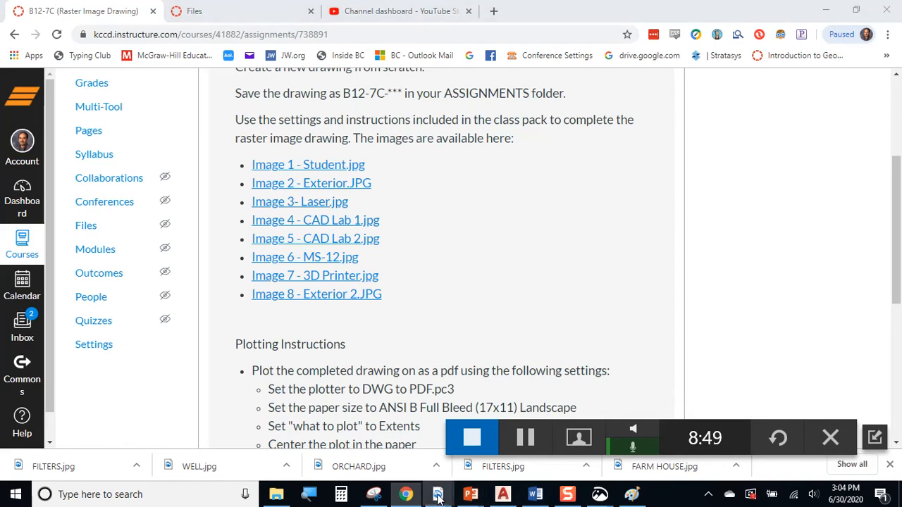
Open the INDR 12 Class Pack UNIT 15 PDF and scroll to page 14, Assignment: Raster Image Drawing
click(578, 438)
scroll(430, 281, down, 6)
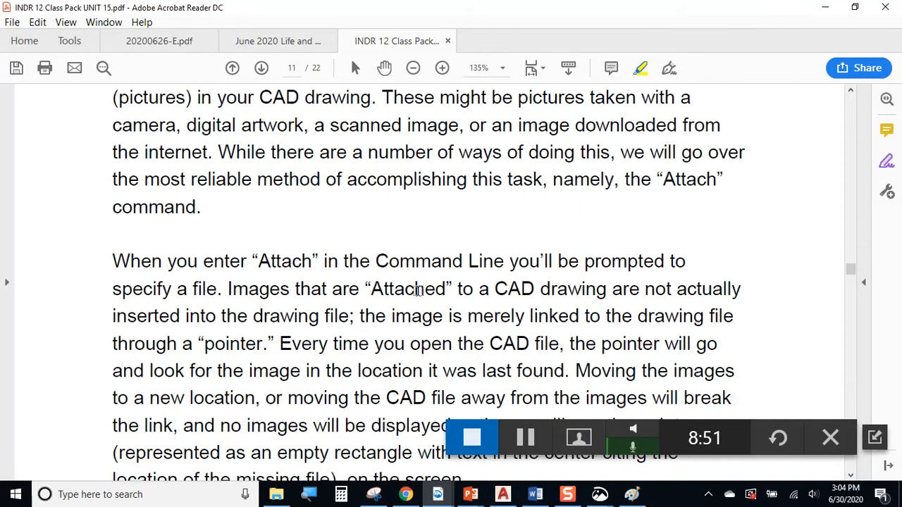
scroll(428, 277, down, 10)
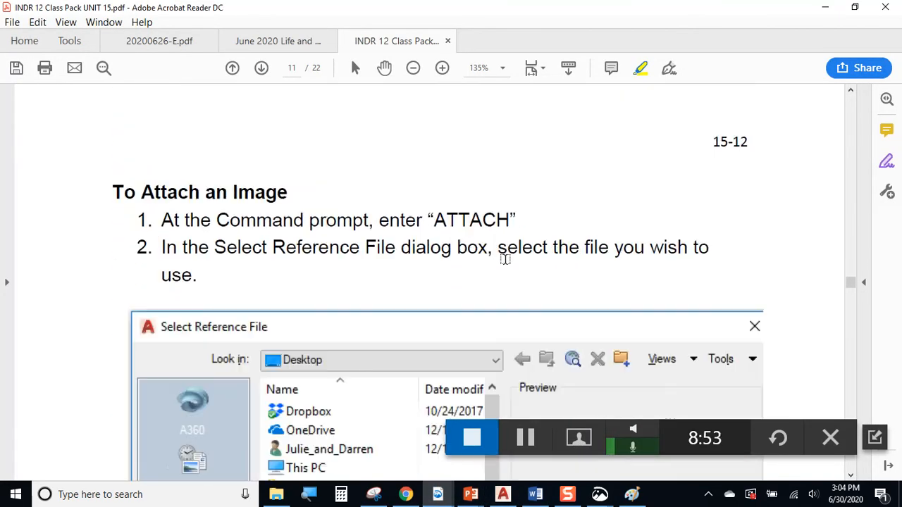
scroll(546, 267, down, 10)
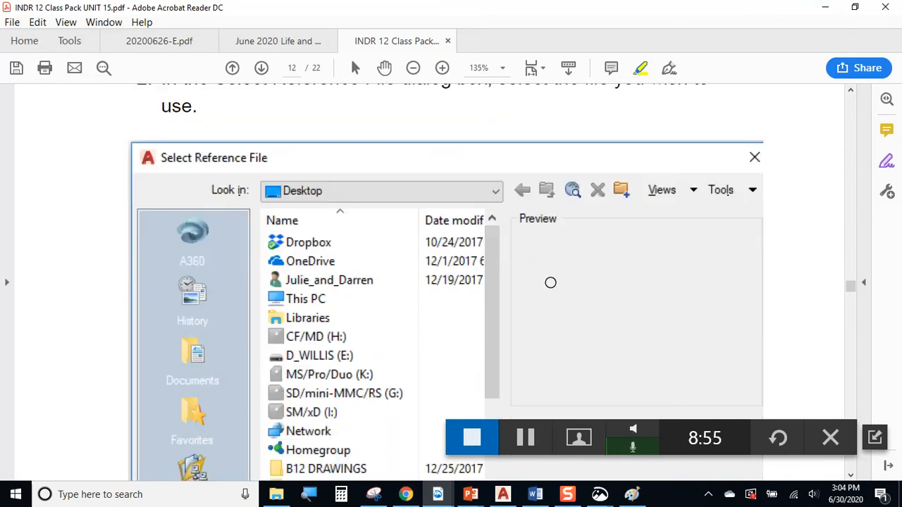
scroll(556, 277, down, 12)
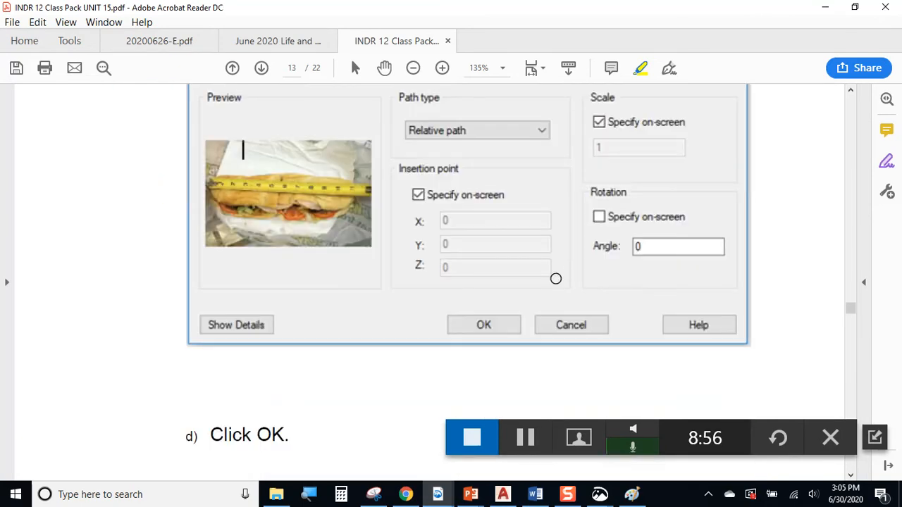
scroll(569, 192, down, 1)
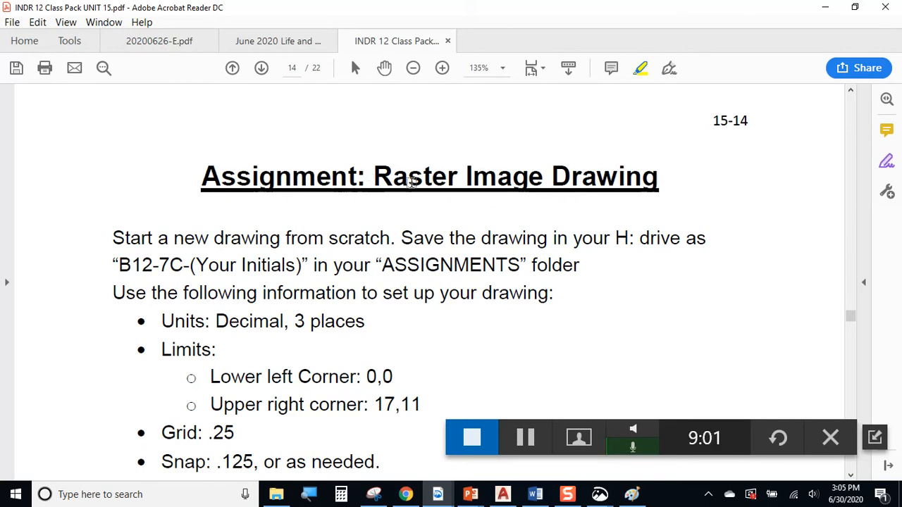
Highlight the Units (Decimal, 3 places), Limits corner values and grid/snap requirement lines
scroll(485, 153, down, 4)
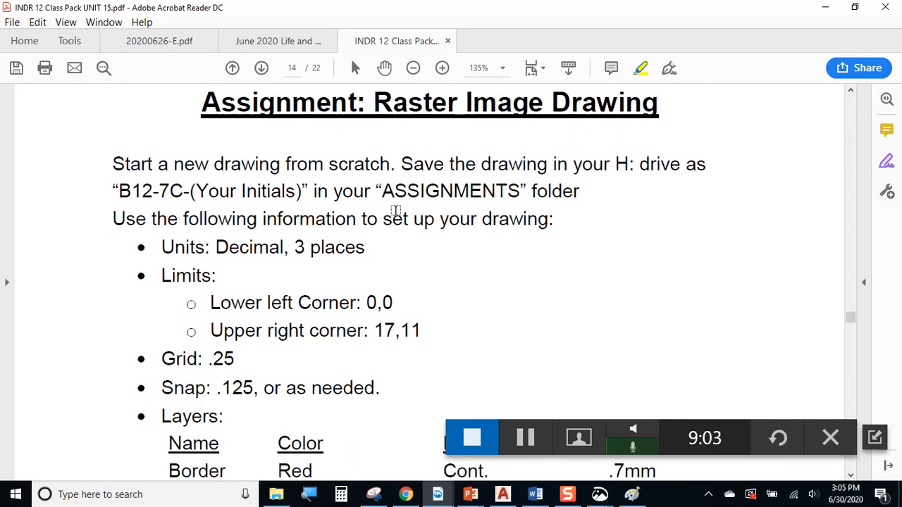
drag(162, 173, 354, 179)
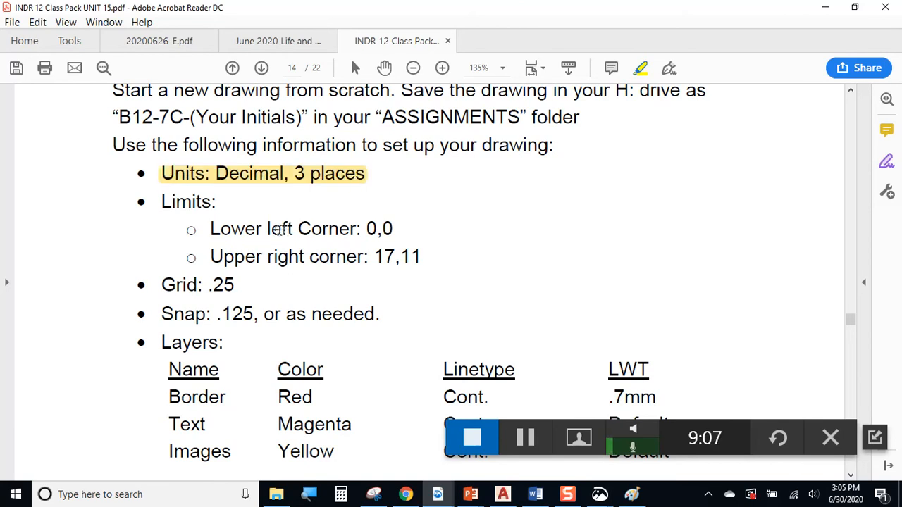
drag(158, 204, 425, 259)
scroll(428, 259, down, 2)
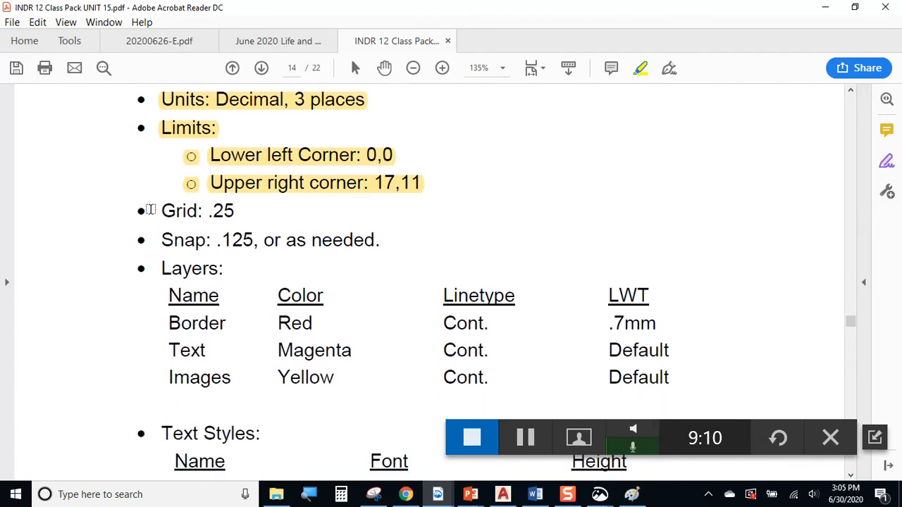
drag(159, 208, 453, 225)
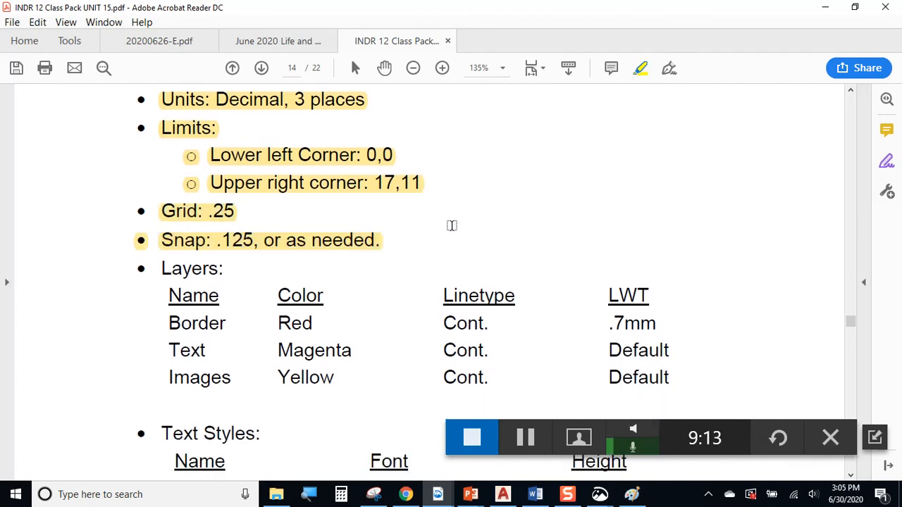
Highlight the layer rows, Dutch 801 XBdBT text style and Border rectangle instruction, then start a new drawing
scroll(409, 219, down, 2)
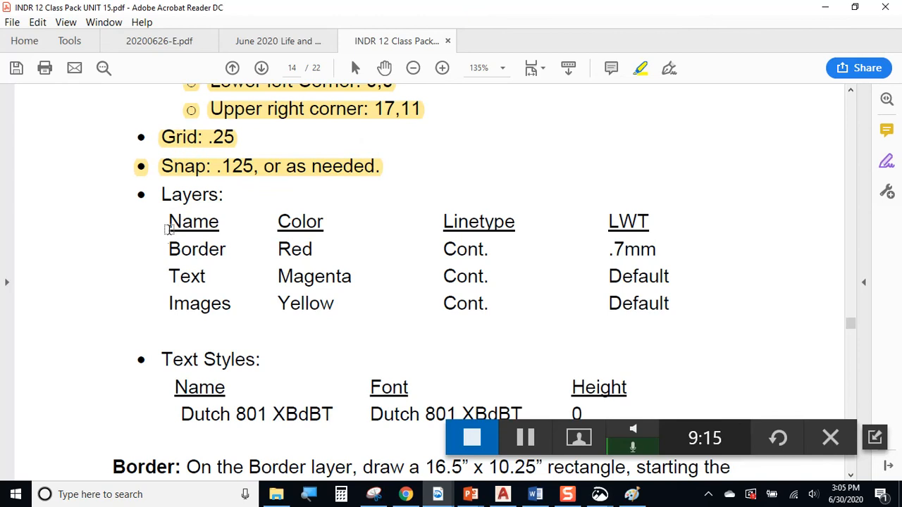
drag(167, 245, 627, 304)
scroll(399, 257, down, 4)
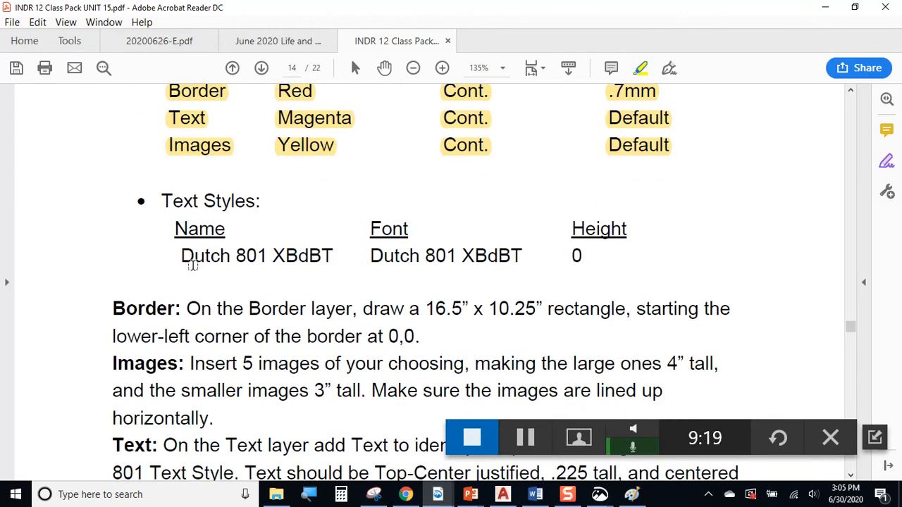
drag(179, 256, 599, 259)
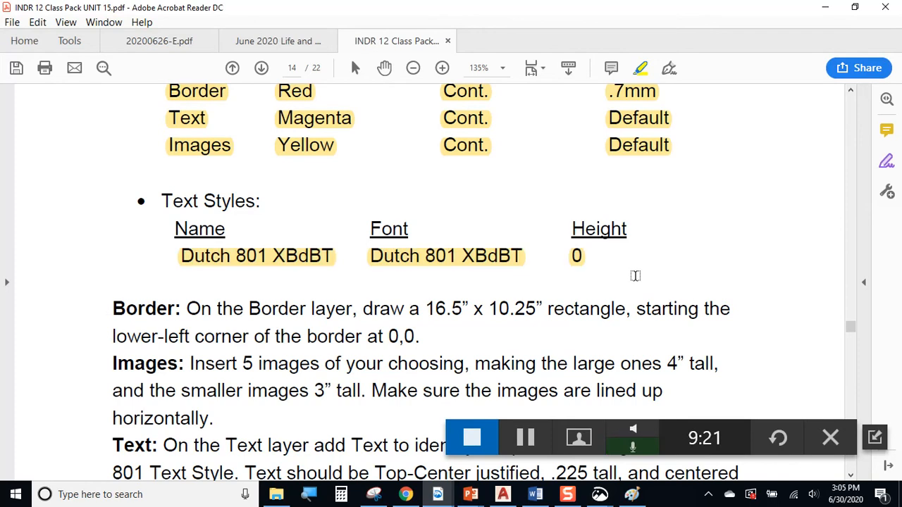
scroll(606, 274, down, 2)
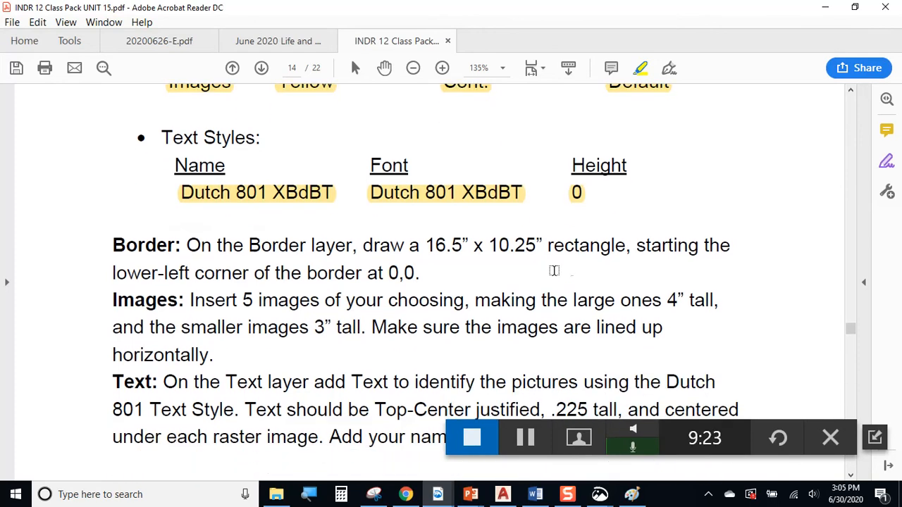
drag(104, 238, 487, 287)
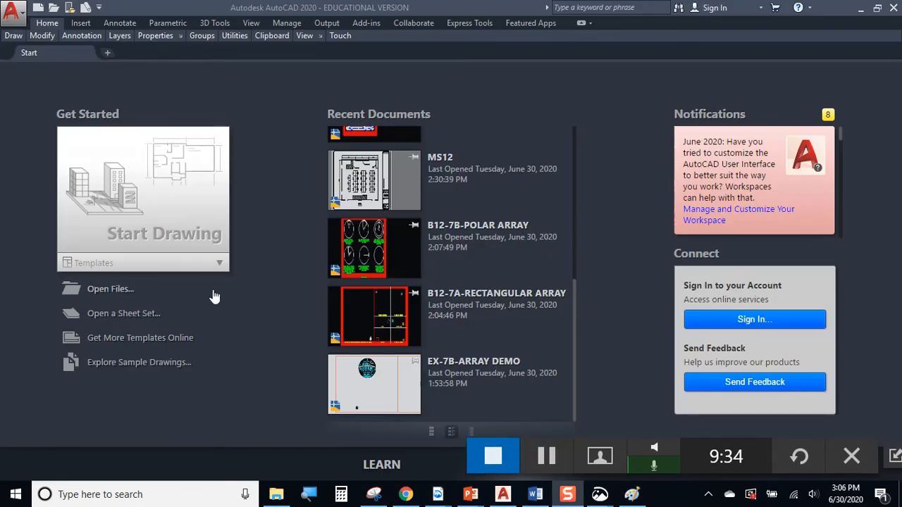
click(167, 251)
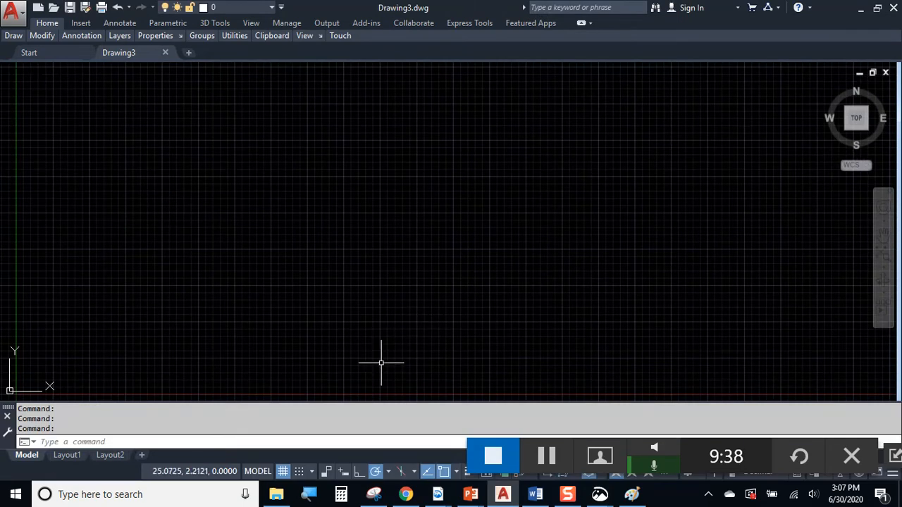
Set Drawing3's length units to Decimal with 0.000 precision using UNITS
text(UNITS)
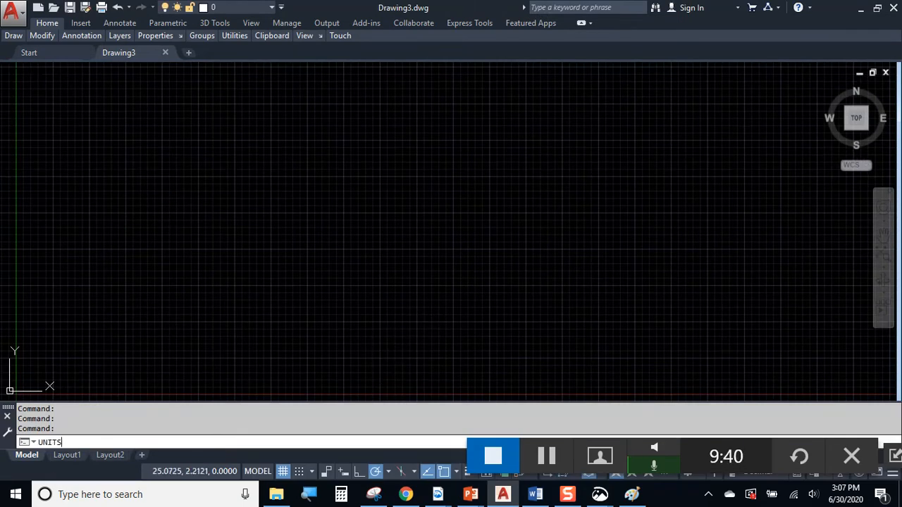
key(Return)
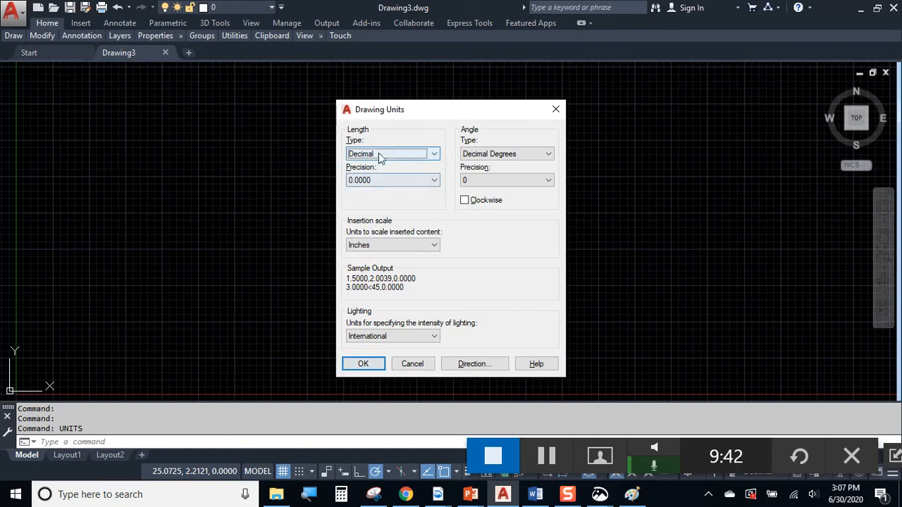
click(386, 180)
click(381, 218)
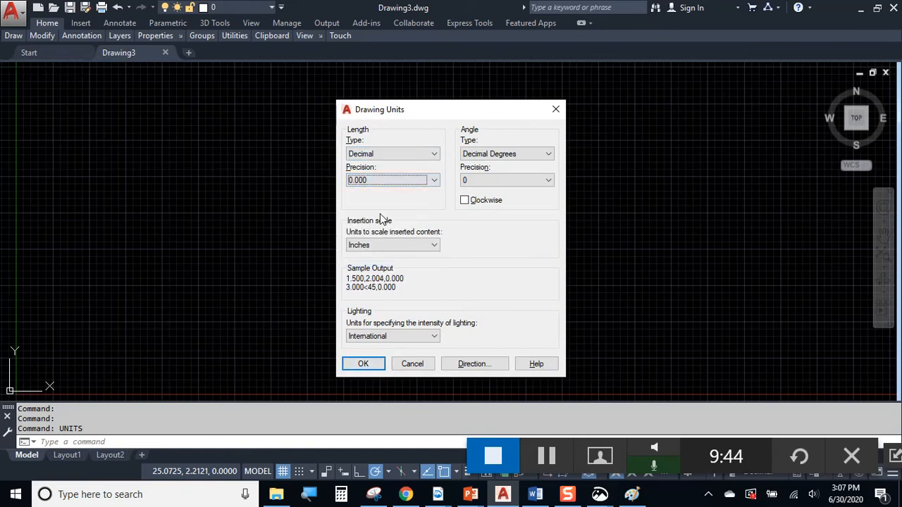
click(363, 364)
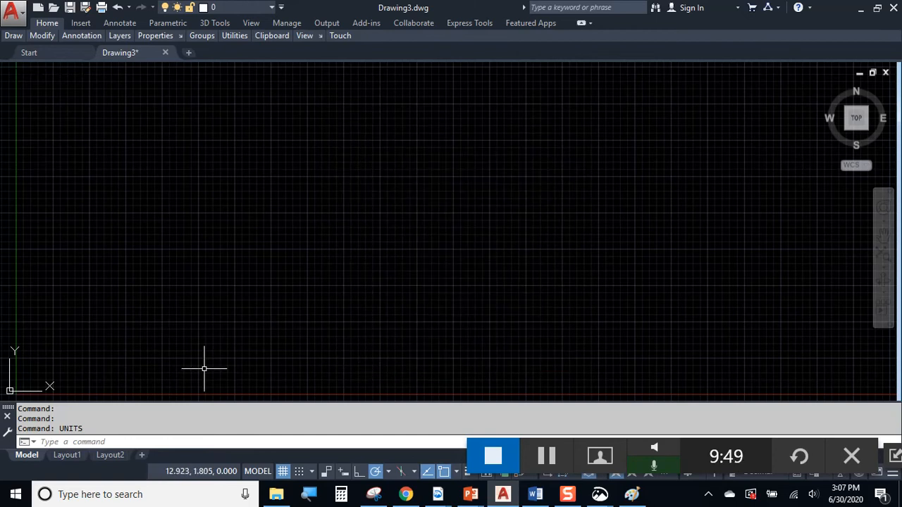
text(LIMITS)
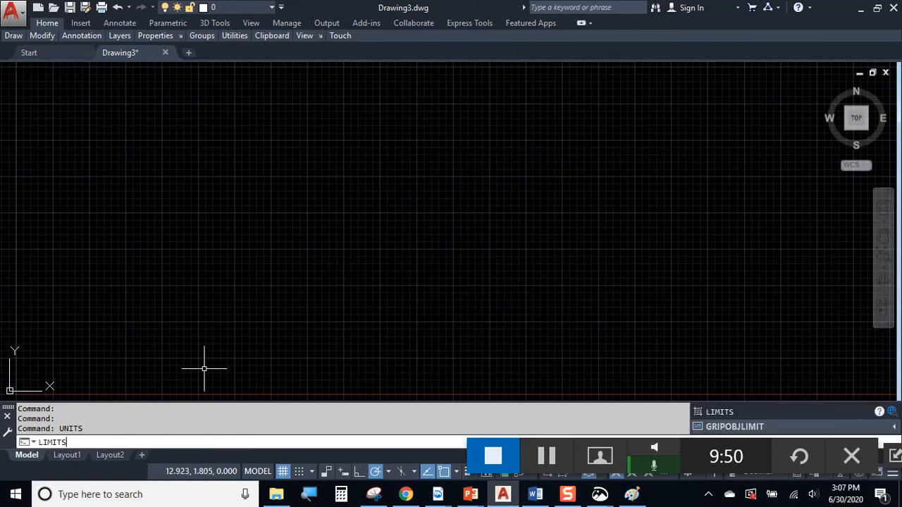
Set the drawing limits from 0,0 lower-left to 17,11 upper-right
key(Return)
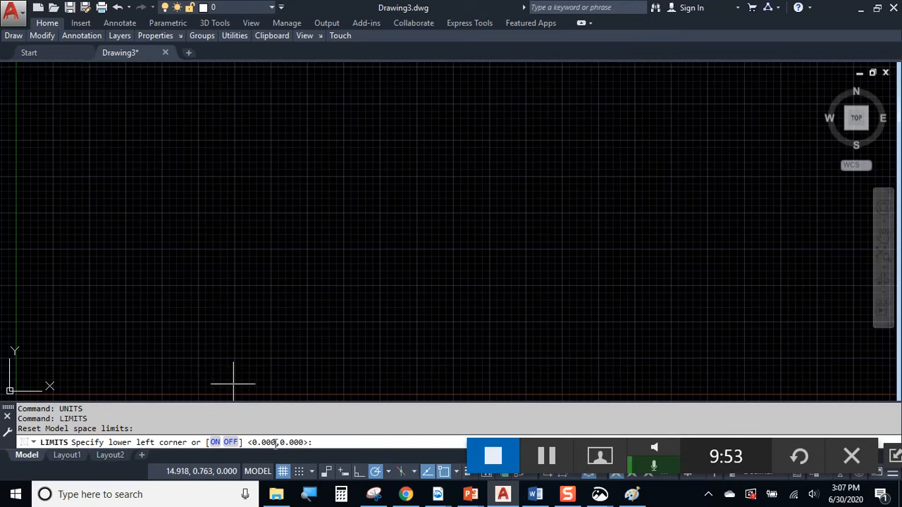
click(317, 440)
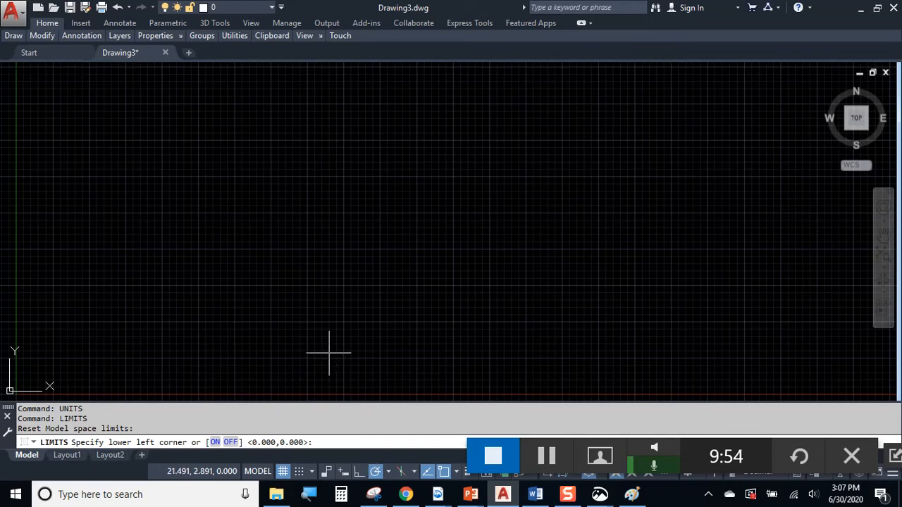
key(Return)
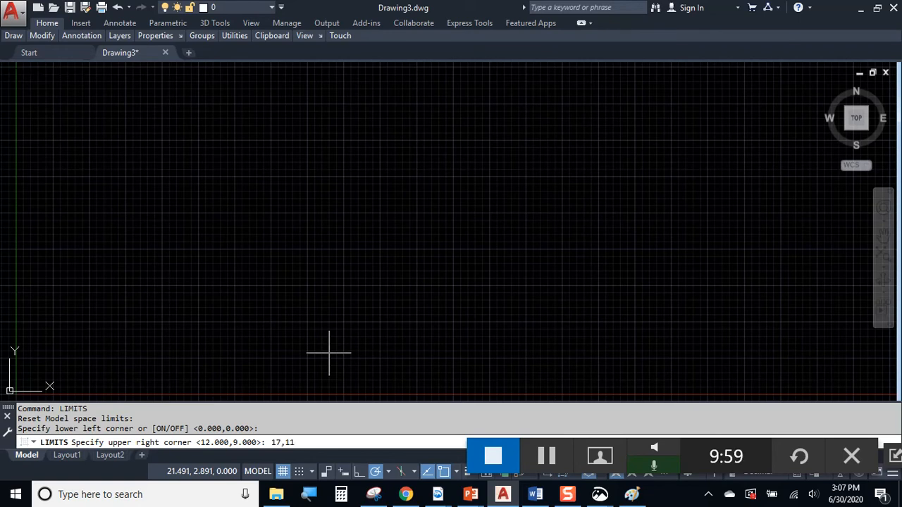
key(Return)
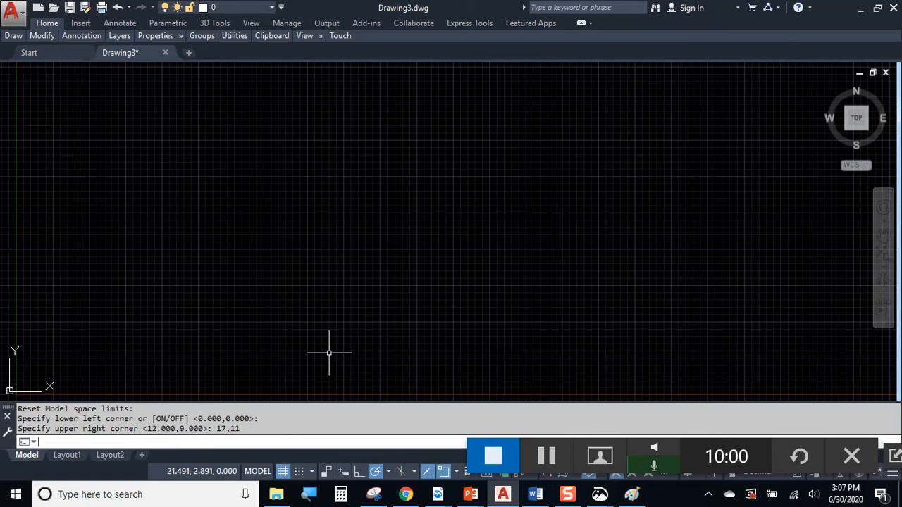
click(546, 456)
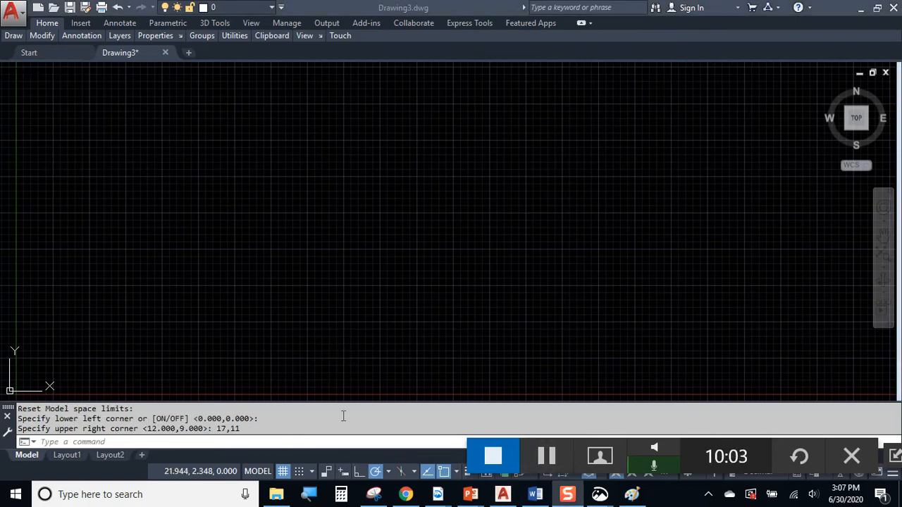
click(310, 470)
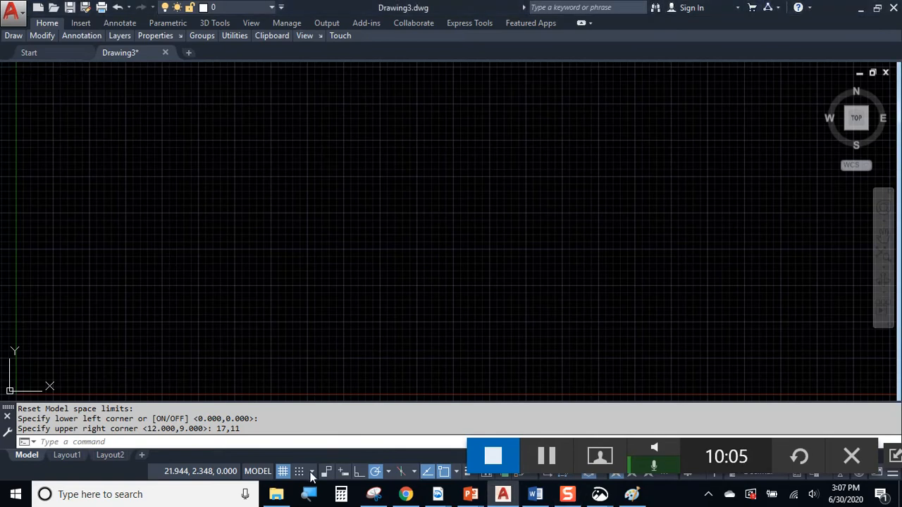
Set snap spacing to 0.125 and grid to 0.250 with a major line every 4, adaptive grid off
click(312, 473)
click(272, 455)
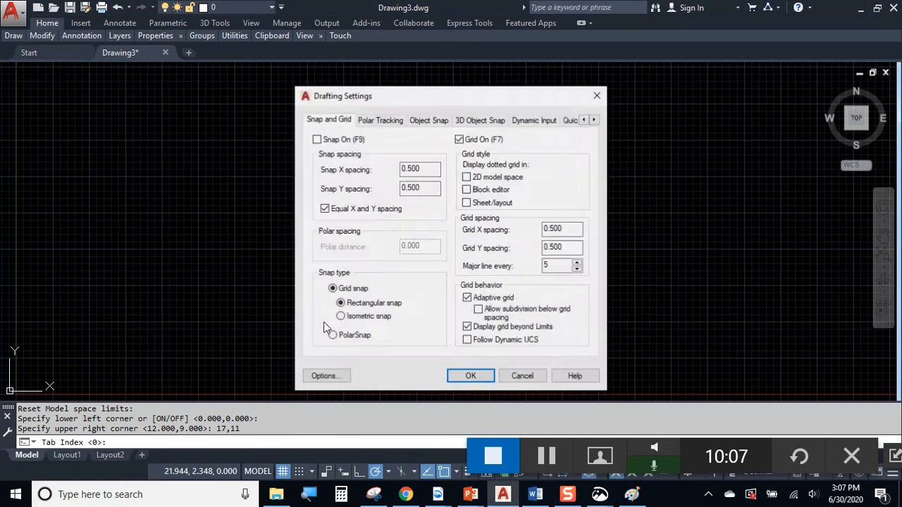
click(557, 229)
double_click(553, 229)
key(BackSpace)
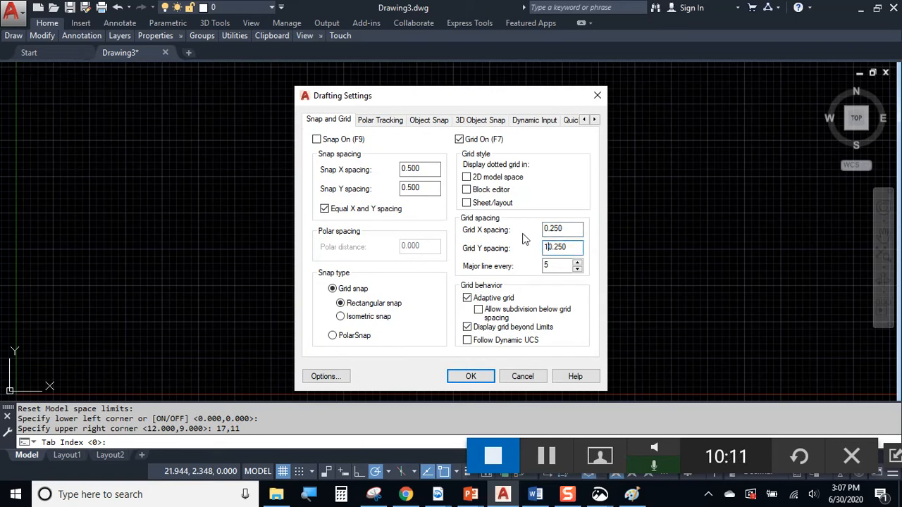
drag(438, 166, 358, 166)
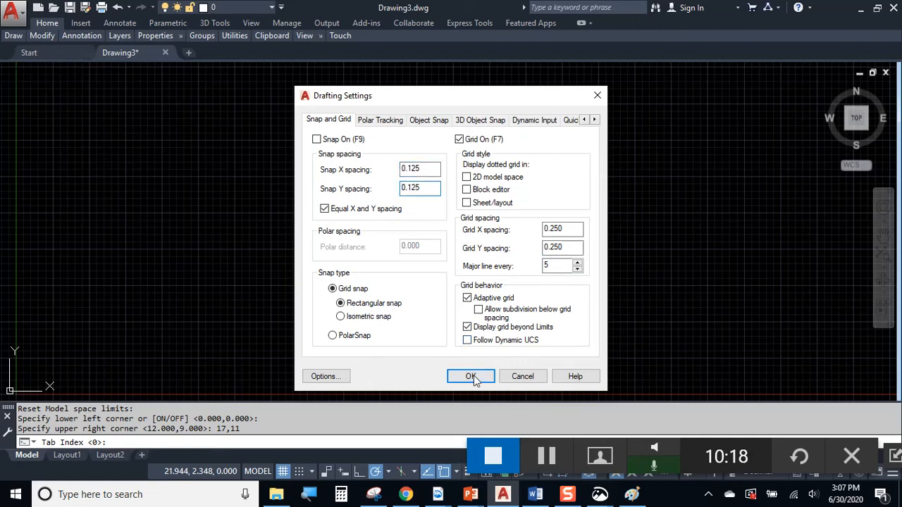
click(485, 299)
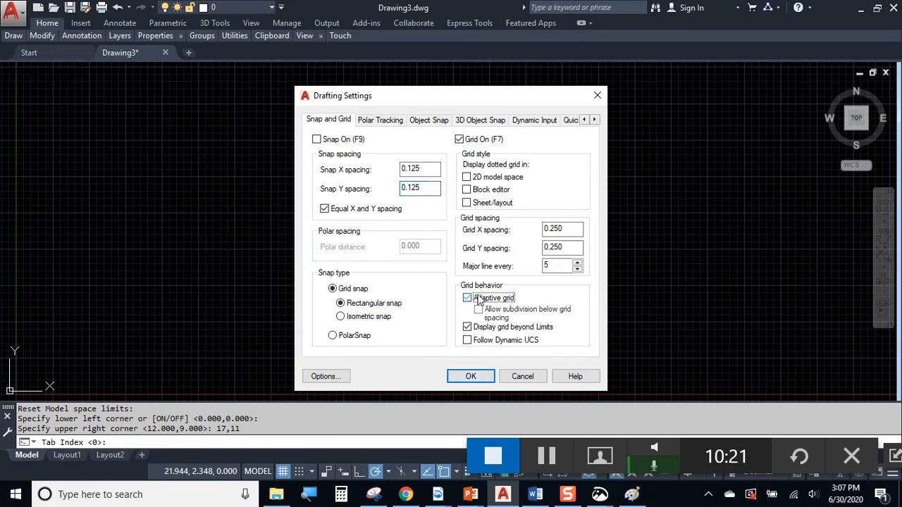
double_click(550, 268)
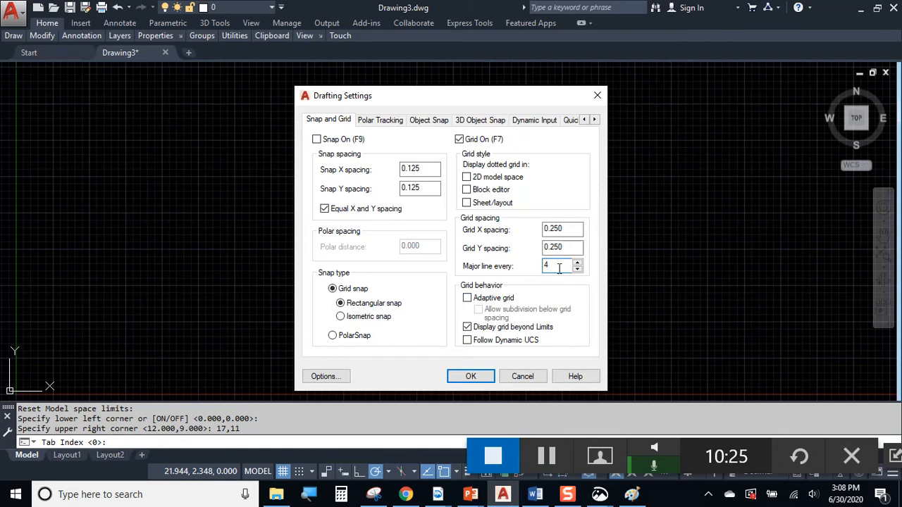
text(4)
click(471, 376)
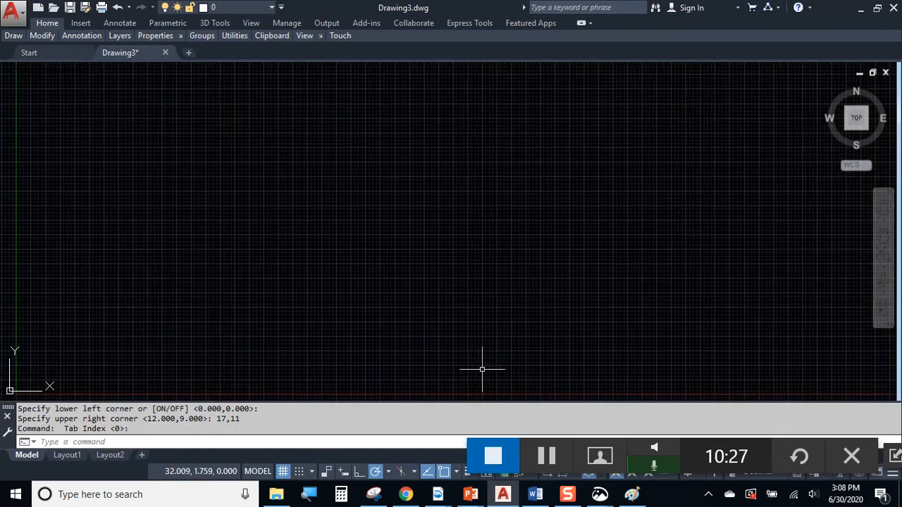
Reframe the empty drawing so the origin sits lower-left, and restore the full ribbon panels
middle_drag(256, 330, 377, 261)
middle_click(375, 261)
middle_click(375, 262)
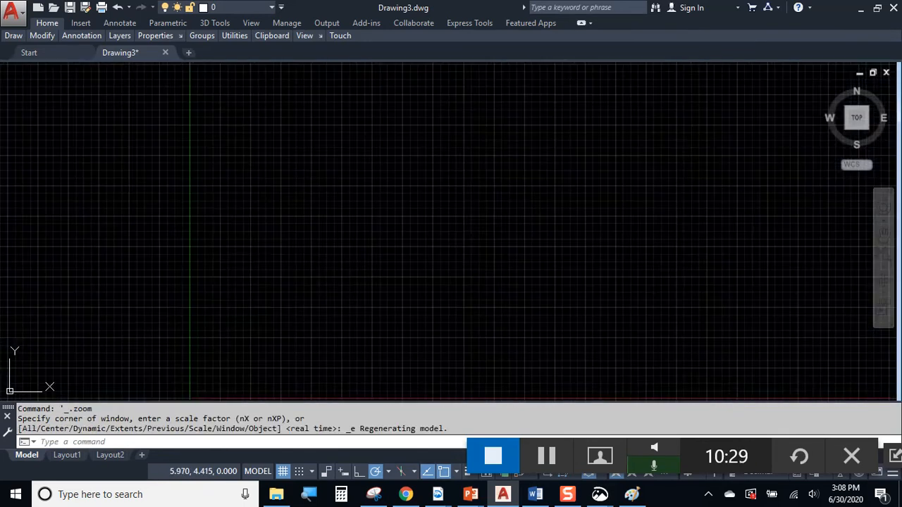
middle_drag(300, 302, 344, 159)
scroll(328, 230, up, 4)
middle_drag(328, 227, 329, 296)
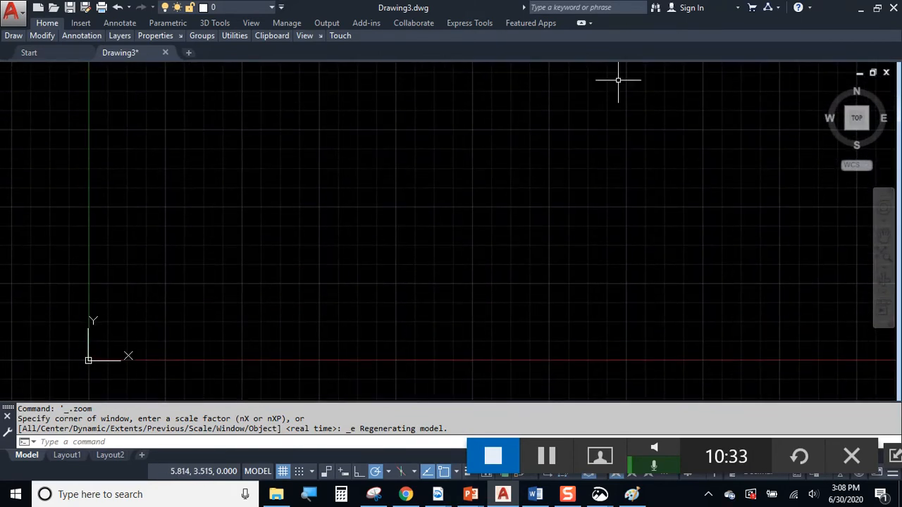
click(584, 26)
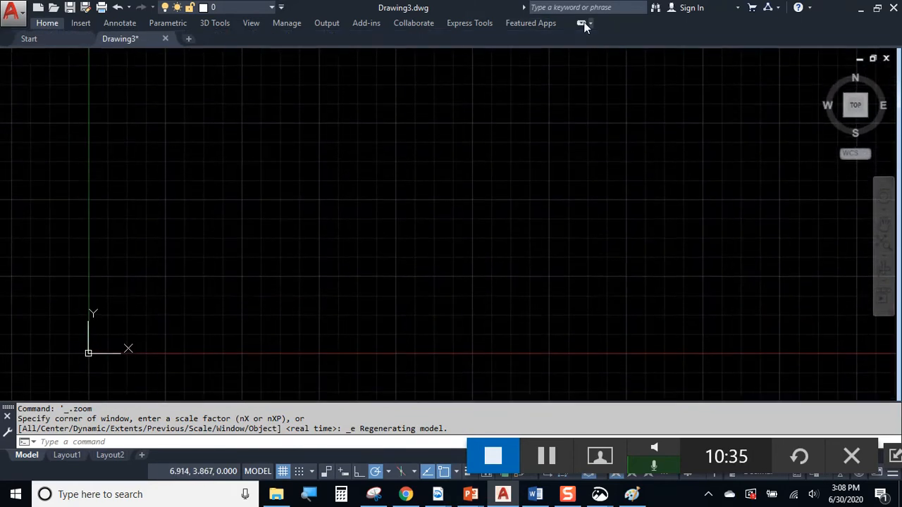
click(584, 26)
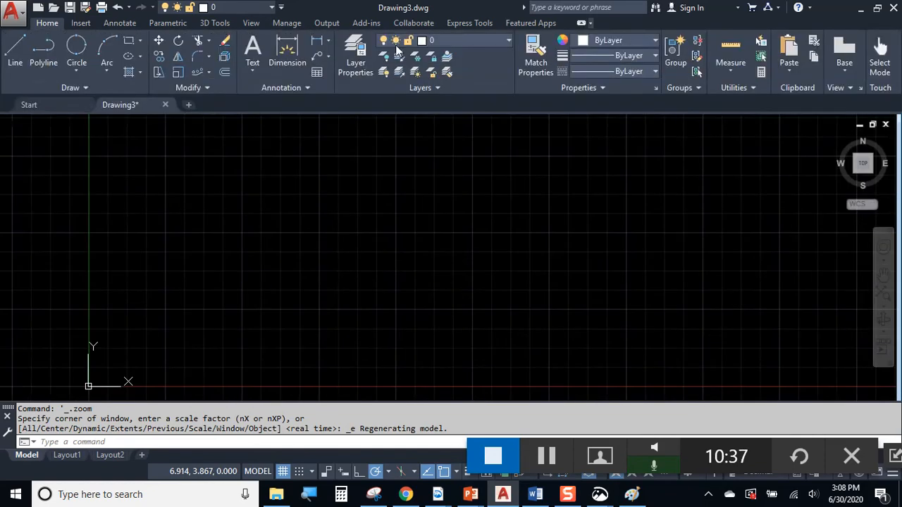
In Layer Properties, add BORDER in red at 0.70 mm, TEXT in magenta and IMAGES in yellow
click(365, 50)
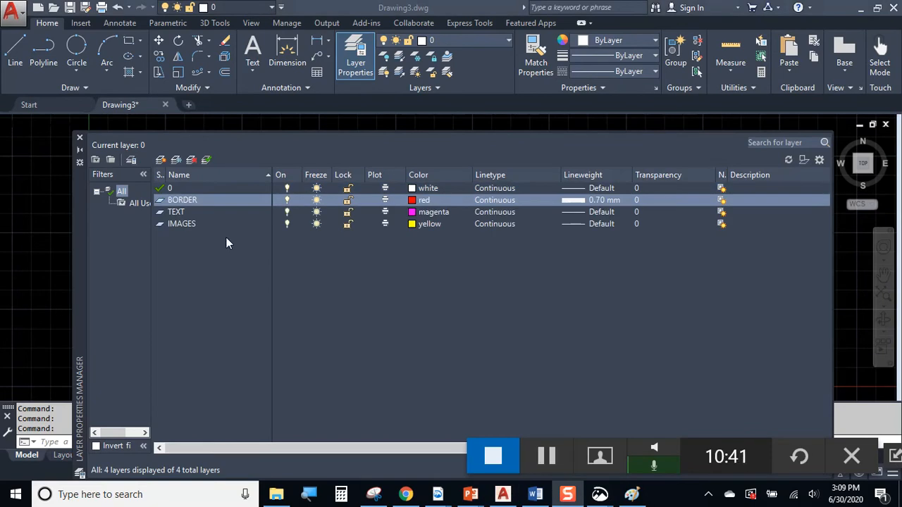
click(181, 201)
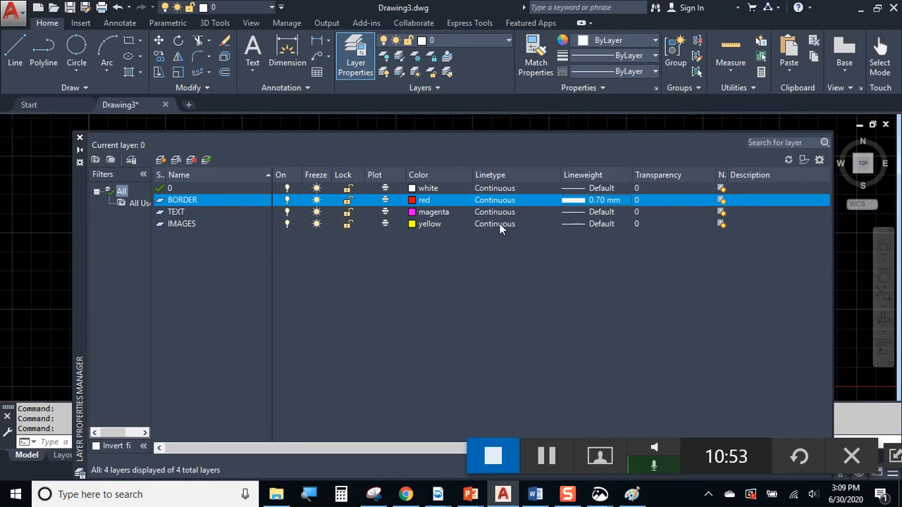
click(79, 139)
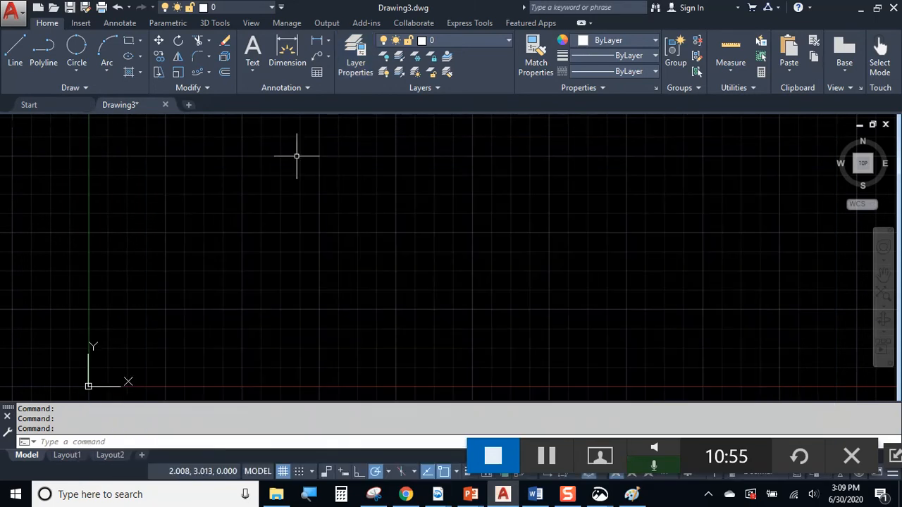
Create a new text style named DUTCH 801
click(311, 90)
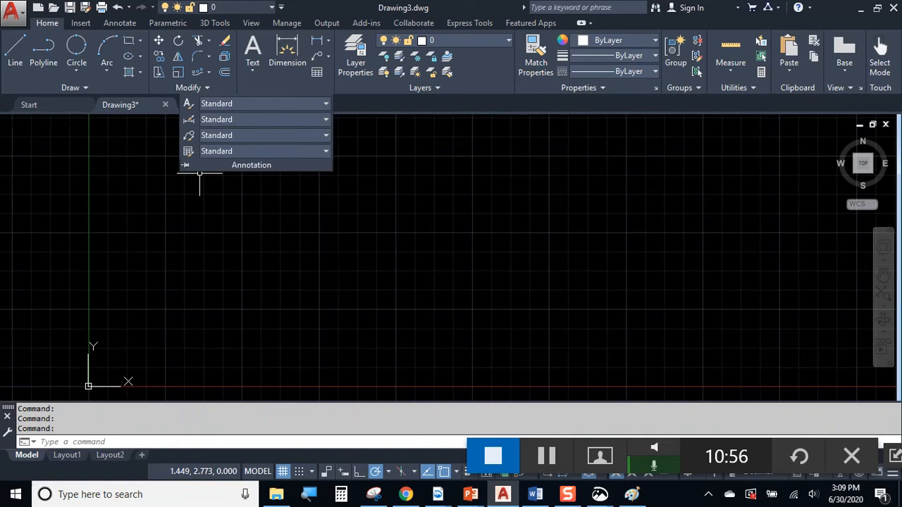
click(191, 107)
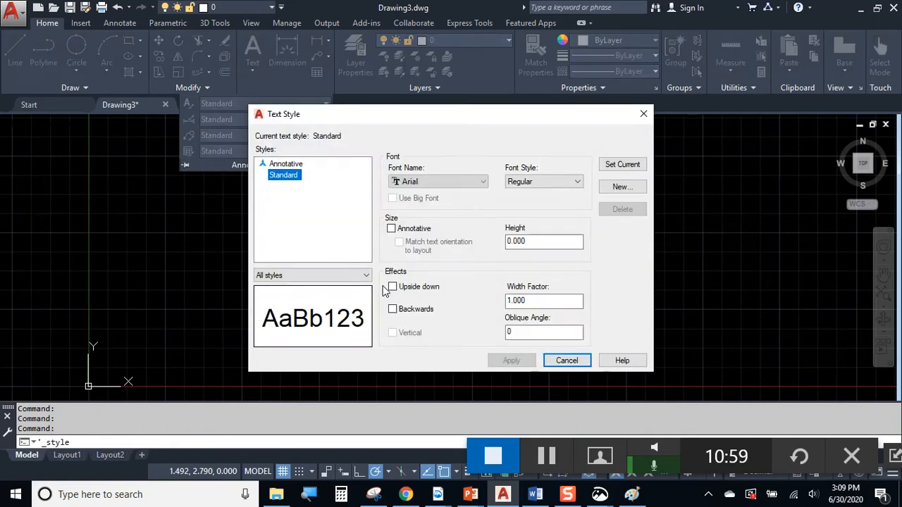
click(630, 187)
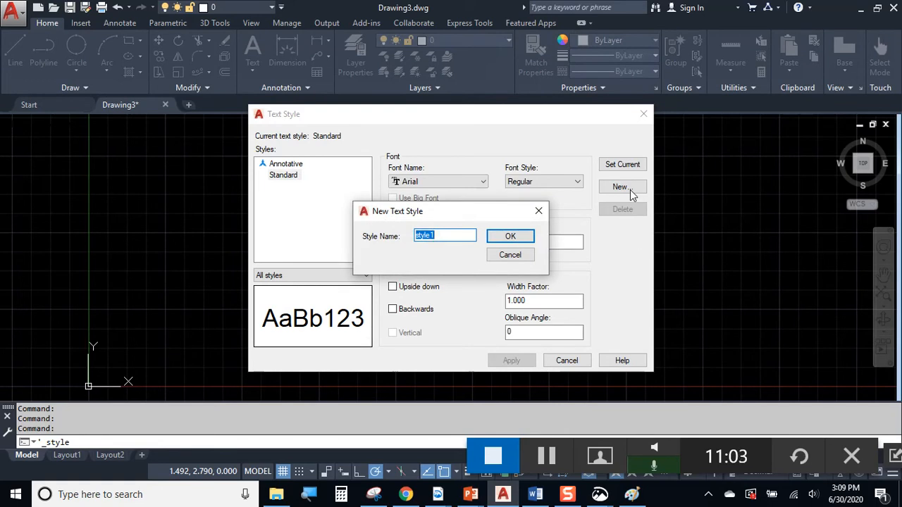
text(DURT)
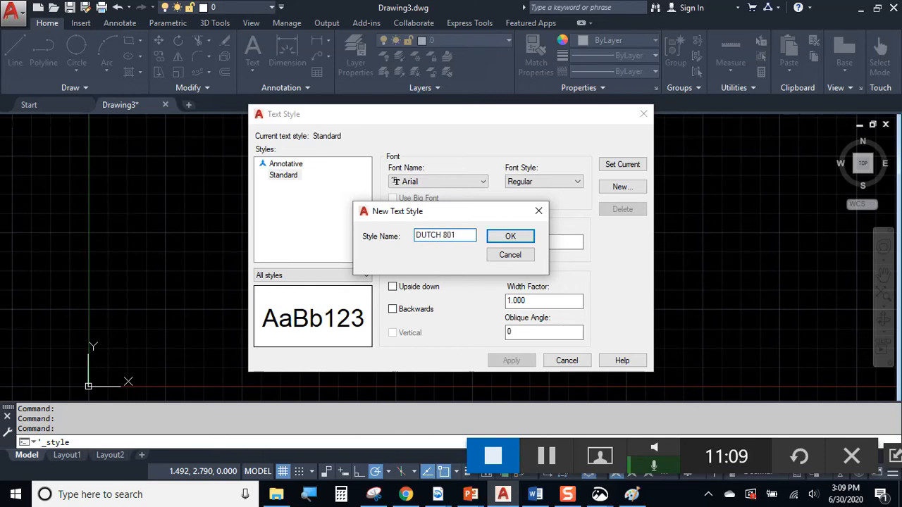
key(Return)
Give the DUTCH 801 style the Dutch801 XBd BT font and apply it
click(313, 176)
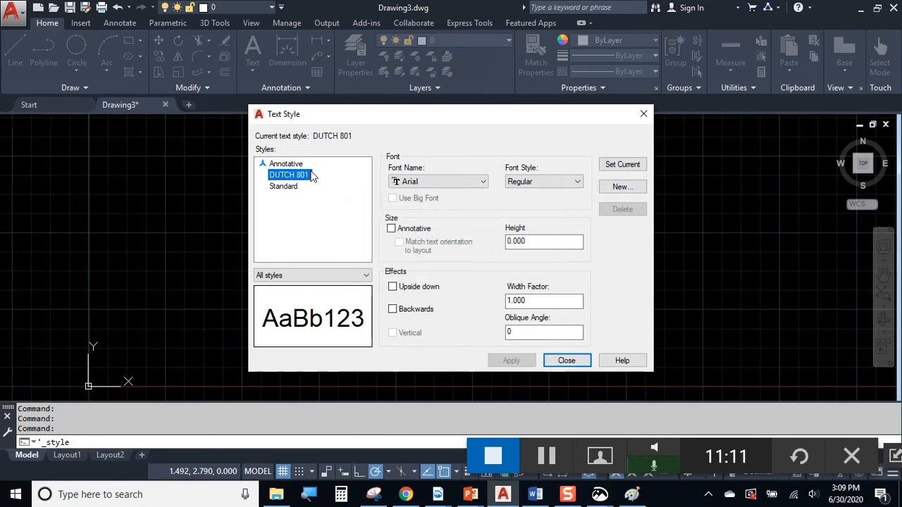
click(418, 182)
text(du)
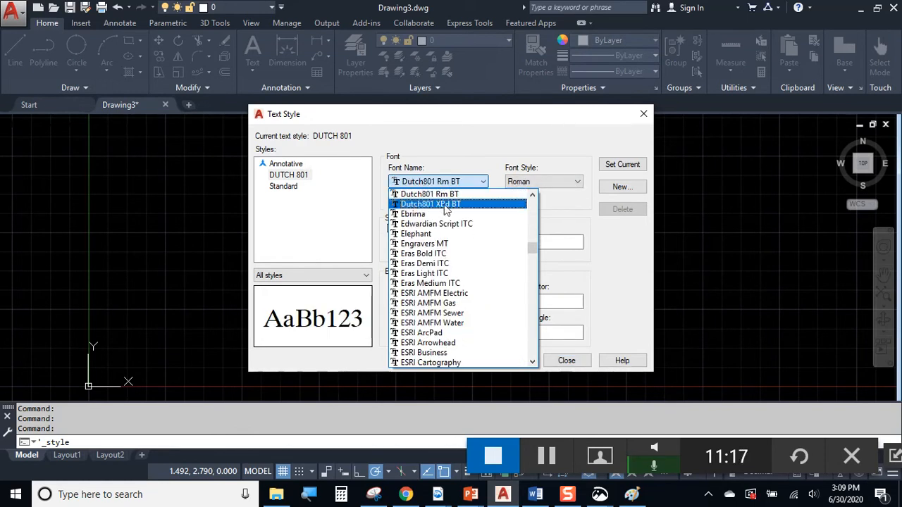
click(444, 205)
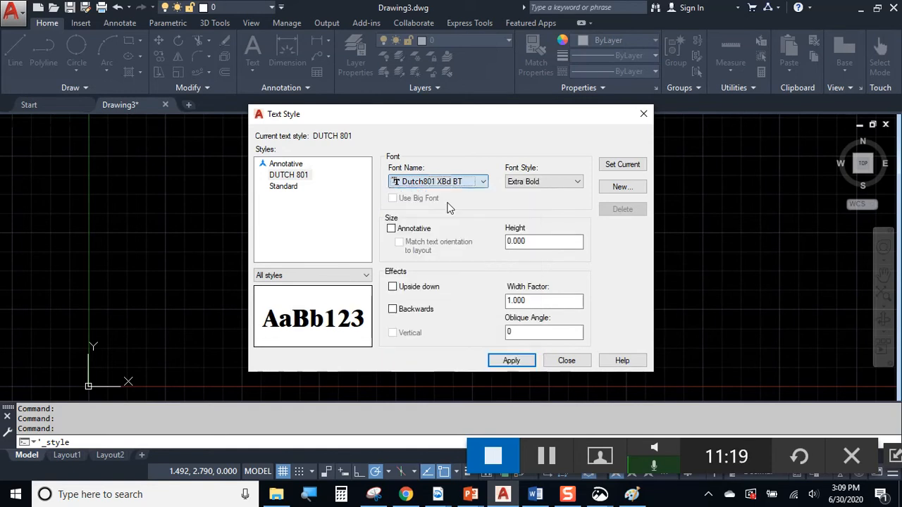
click(514, 361)
Rename the style to DUTCH 801 XBdBT and close the Text Style dialog
click(298, 178)
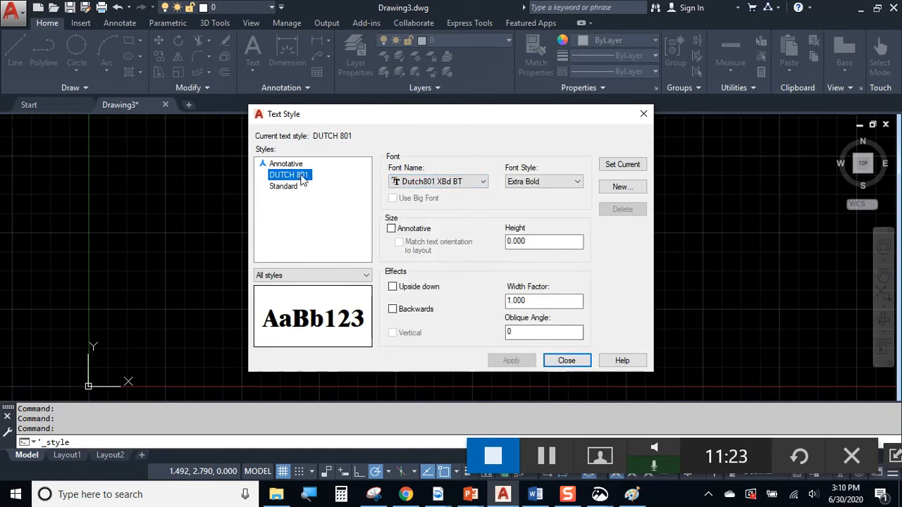
click(304, 176)
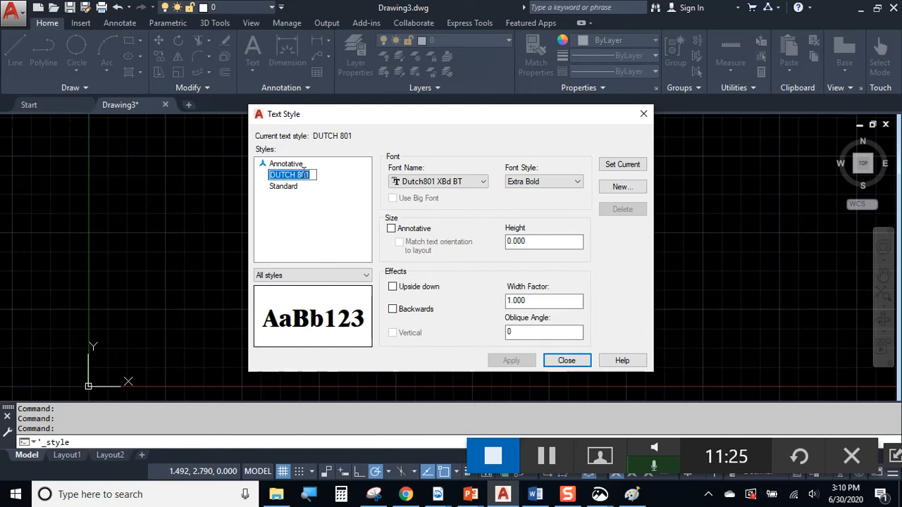
key(End)
text(XB)
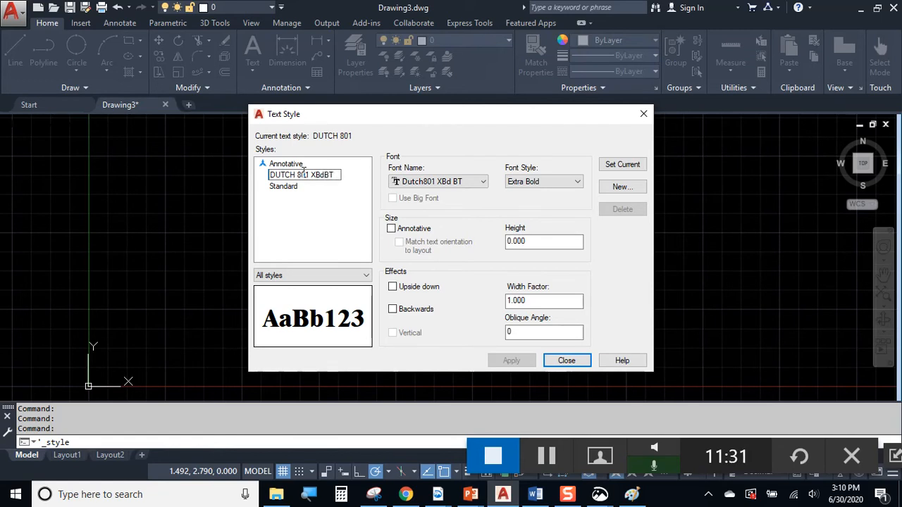
key(Return)
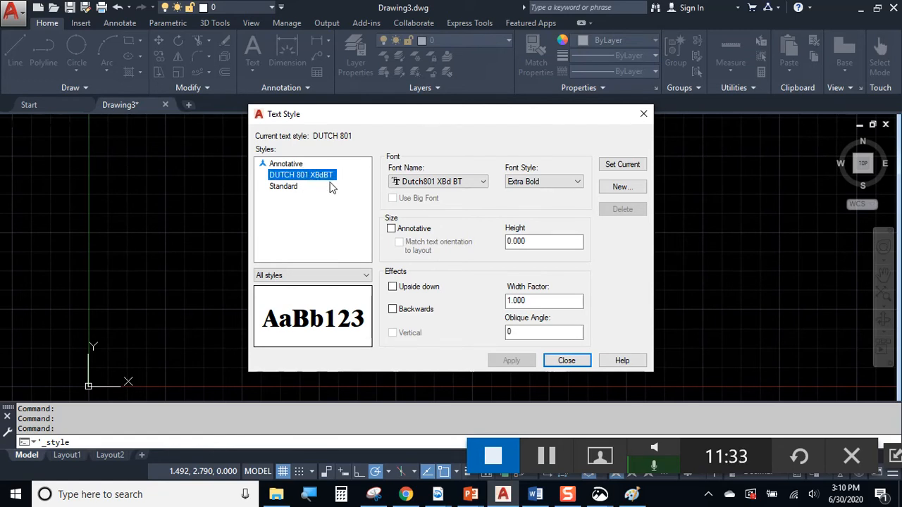
click(566, 361)
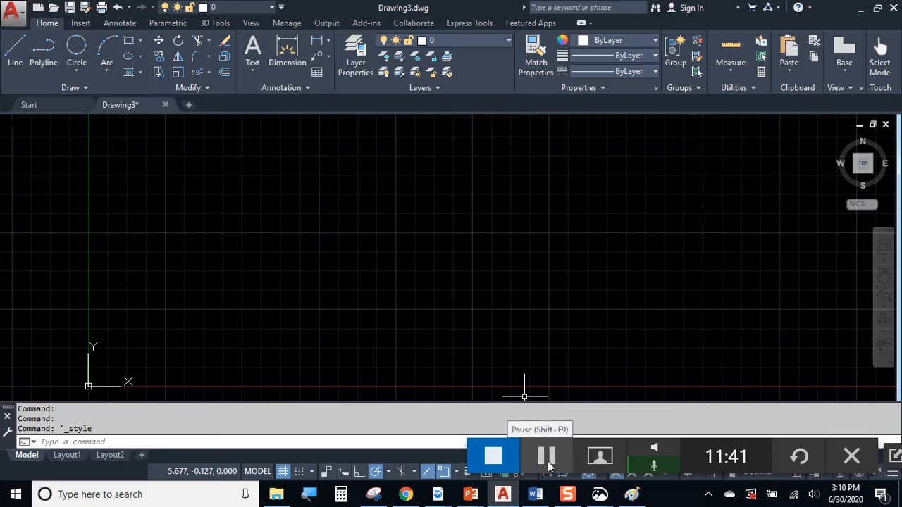
click(445, 40)
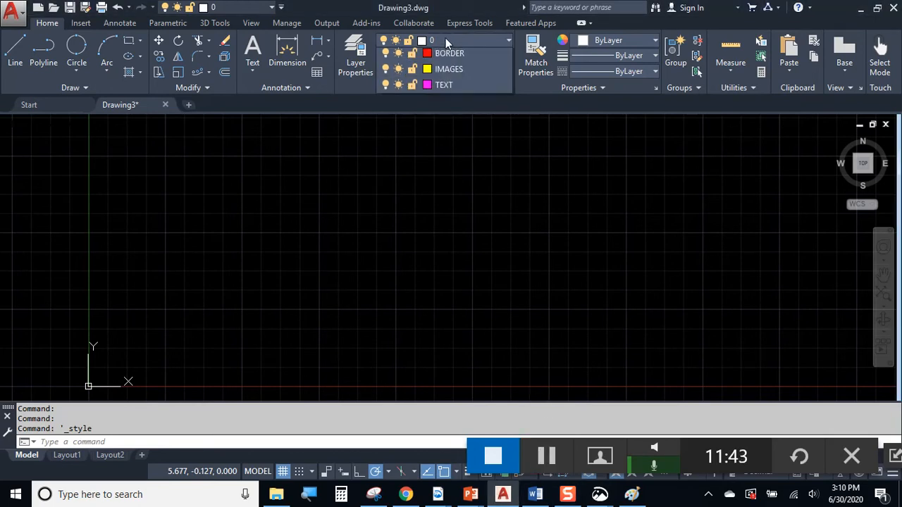
click(446, 68)
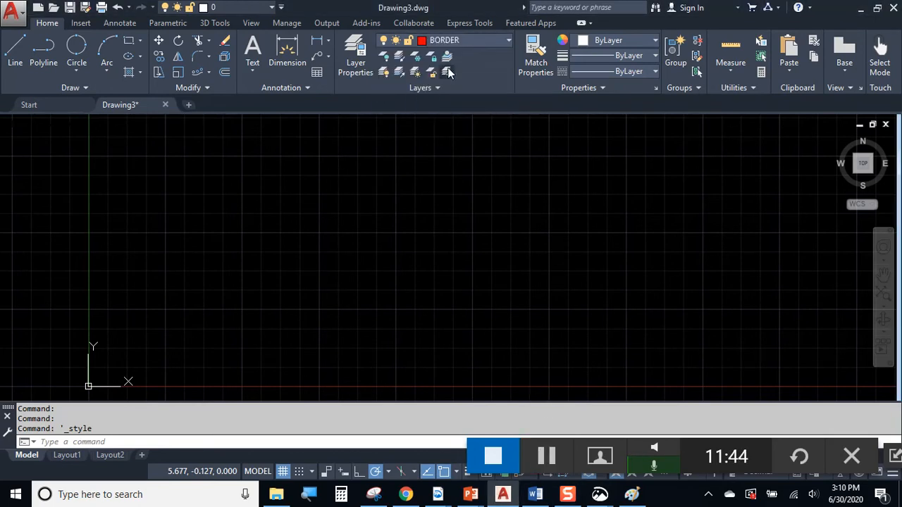
click(129, 40)
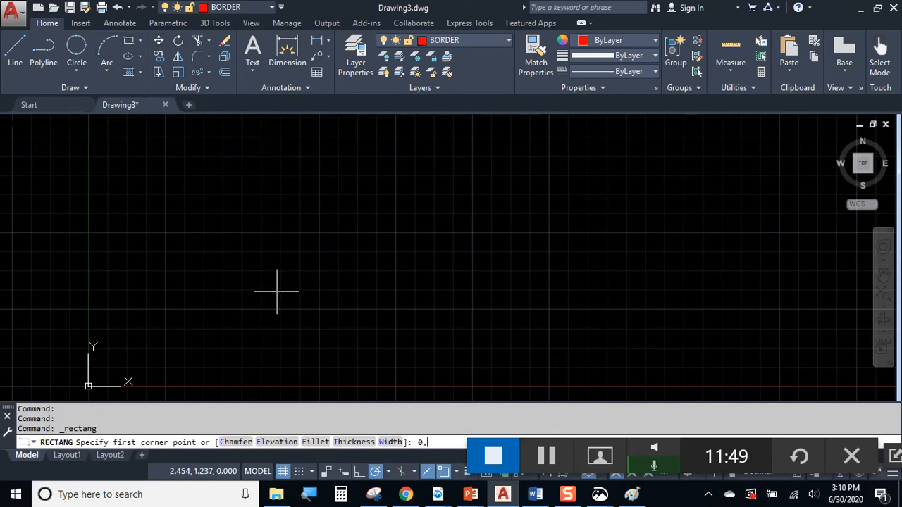
text(0,0)
key(Return)
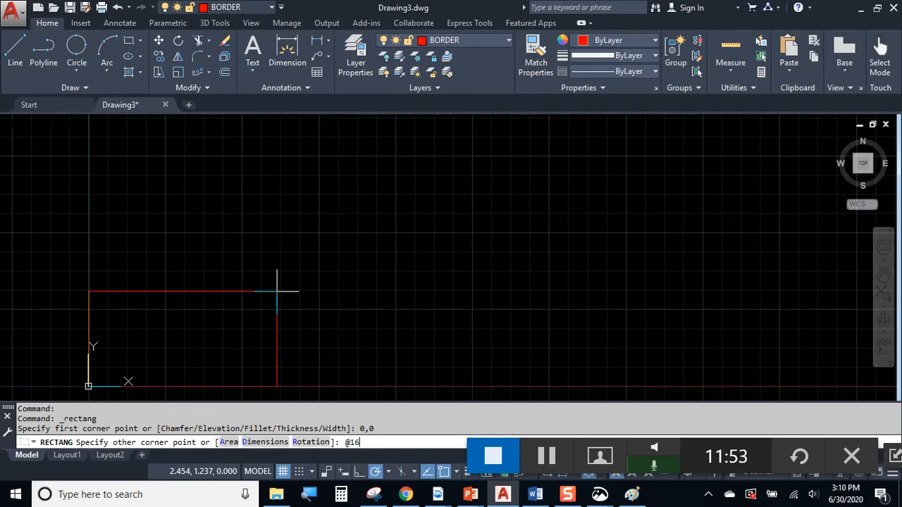
click(546, 455)
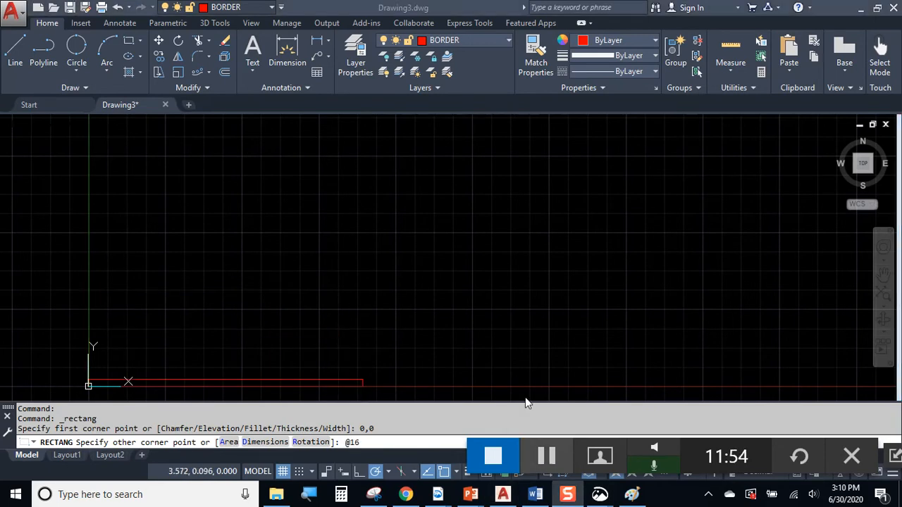
click(492, 282)
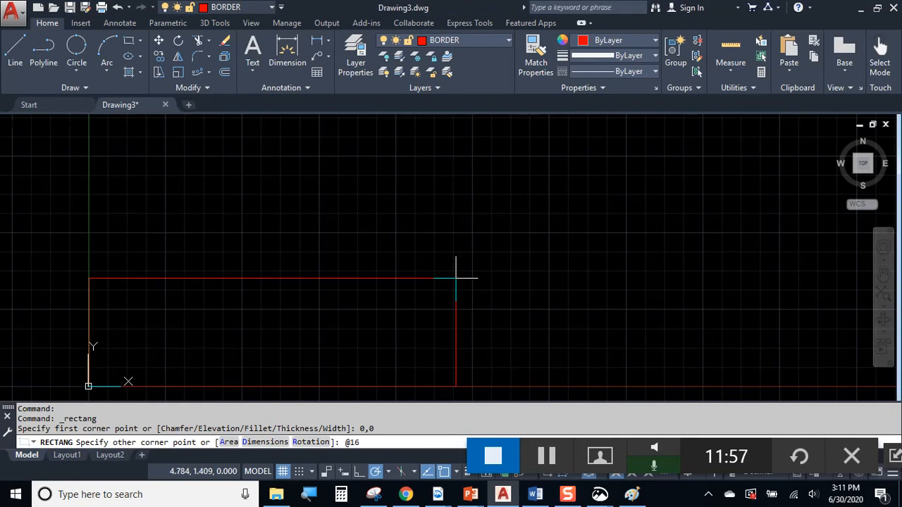
text(@16.5,10.25)
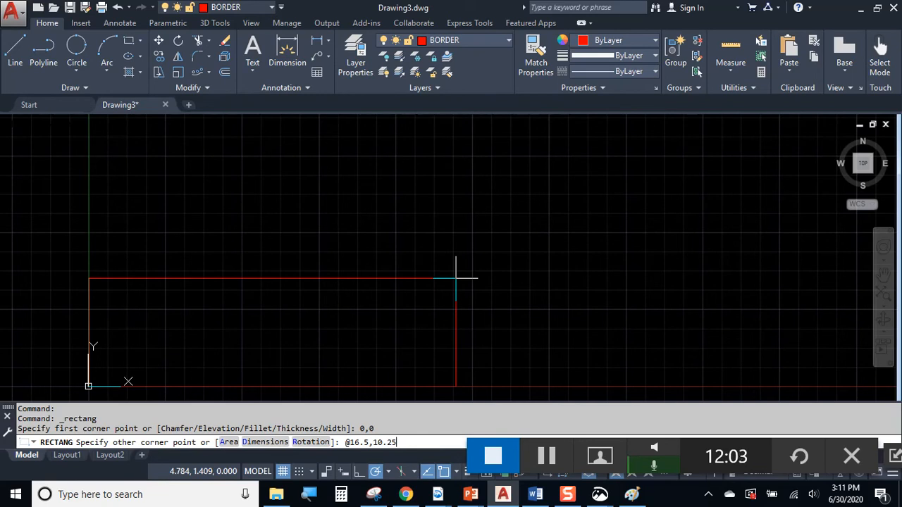
key(Return)
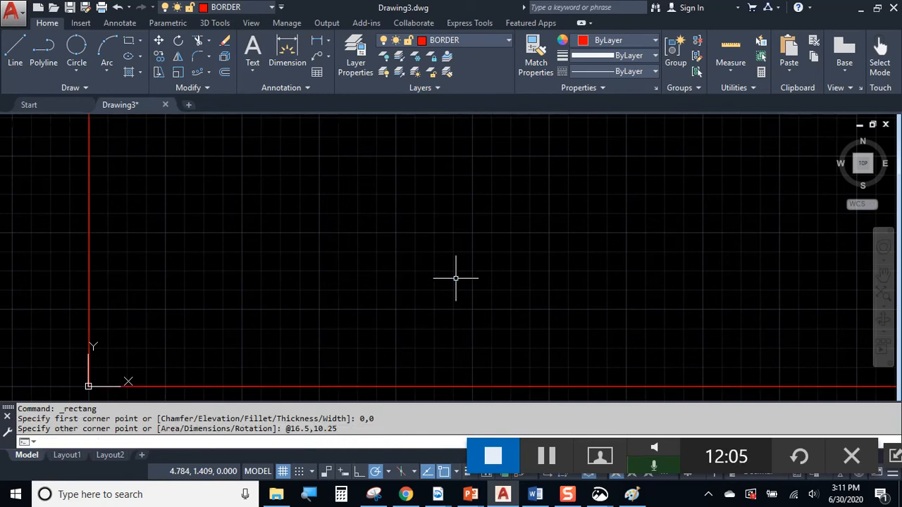
Turn on lineweight display so the red border draws thick, and frame it in view
scroll(402, 218, down, 5)
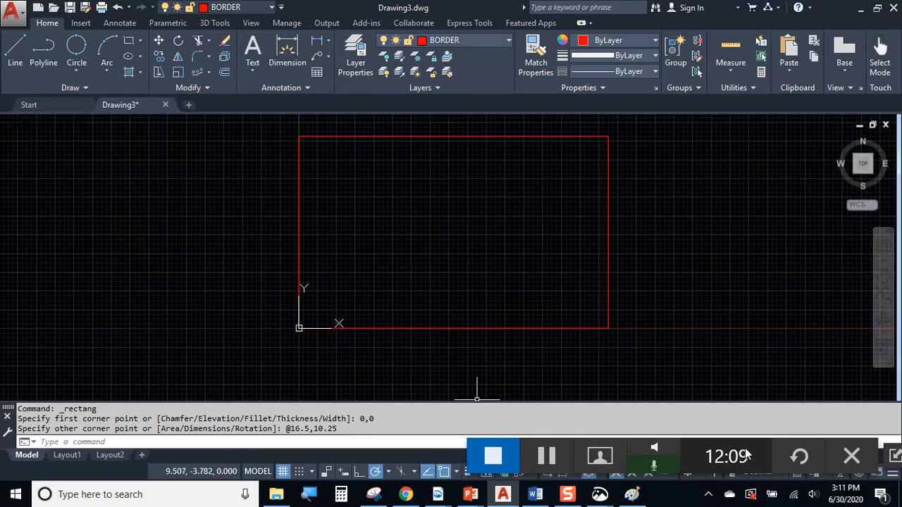
drag(747, 454, 756, 431)
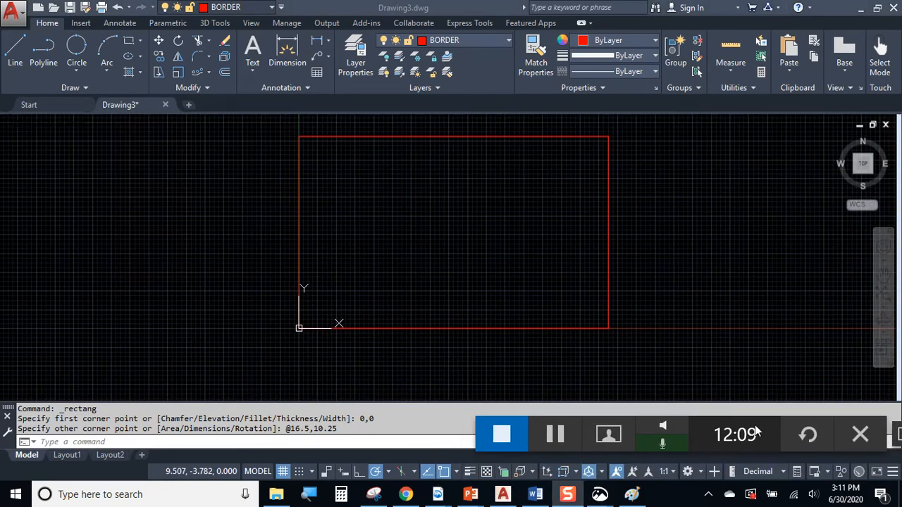
click(469, 471)
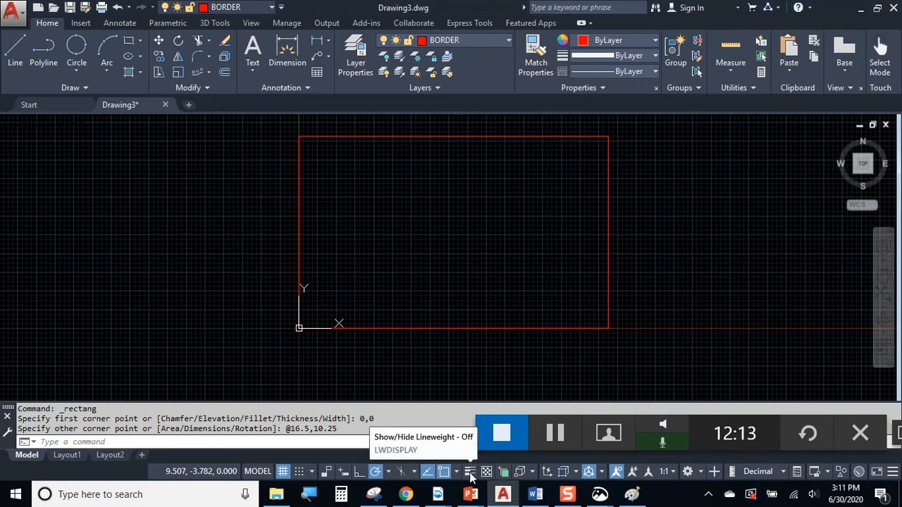
click(469, 472)
middle_drag(429, 201, 371, 232)
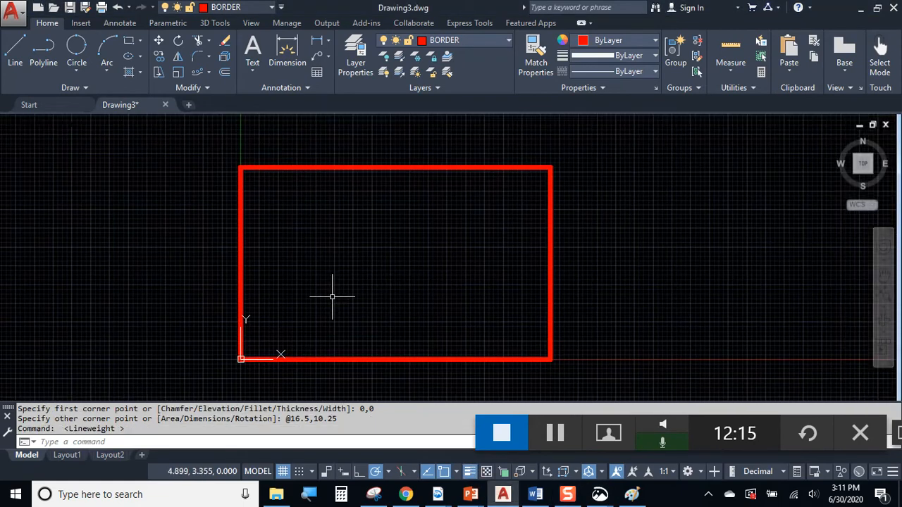
scroll(346, 258, up, 2)
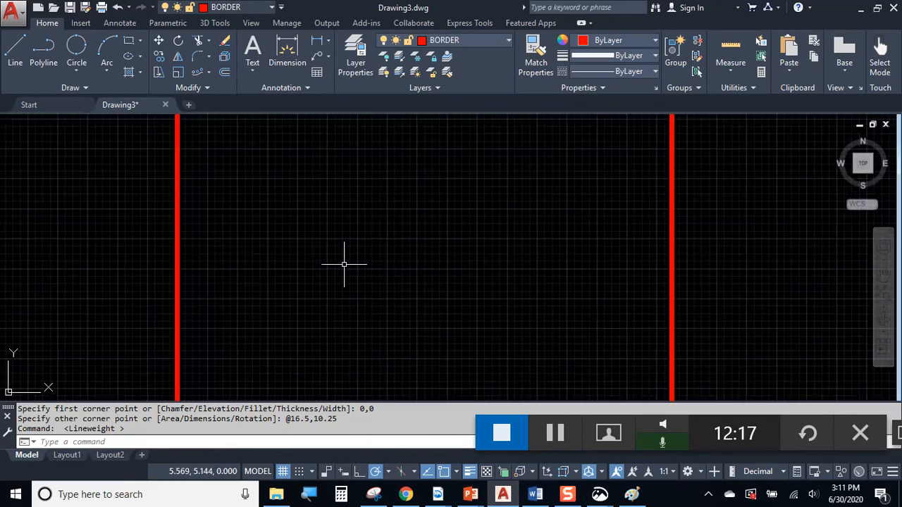
scroll(415, 274, down, 2)
middle_drag(413, 275, 479, 264)
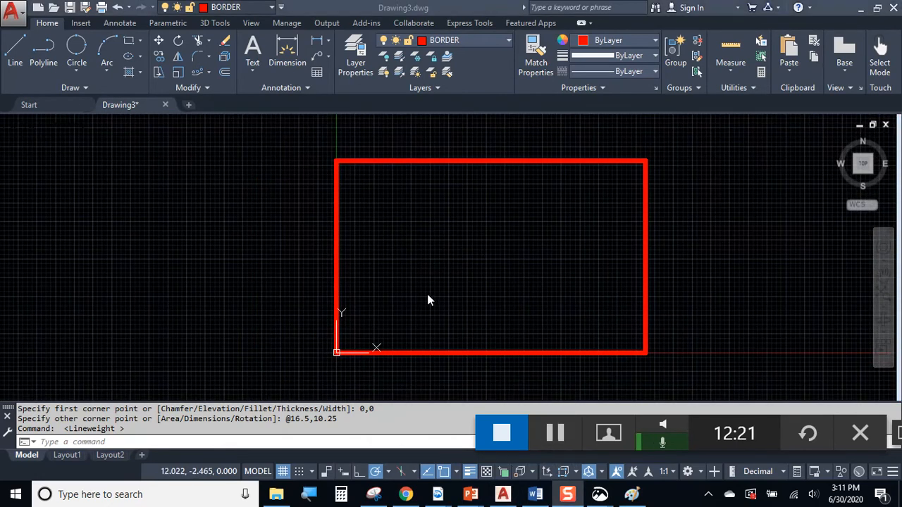
click(406, 493)
Download the Image 2 through Image 8 photos, from Exterior to MS-12 and 3D Printer
scroll(472, 172, up, 1)
scroll(470, 168, up, 1)
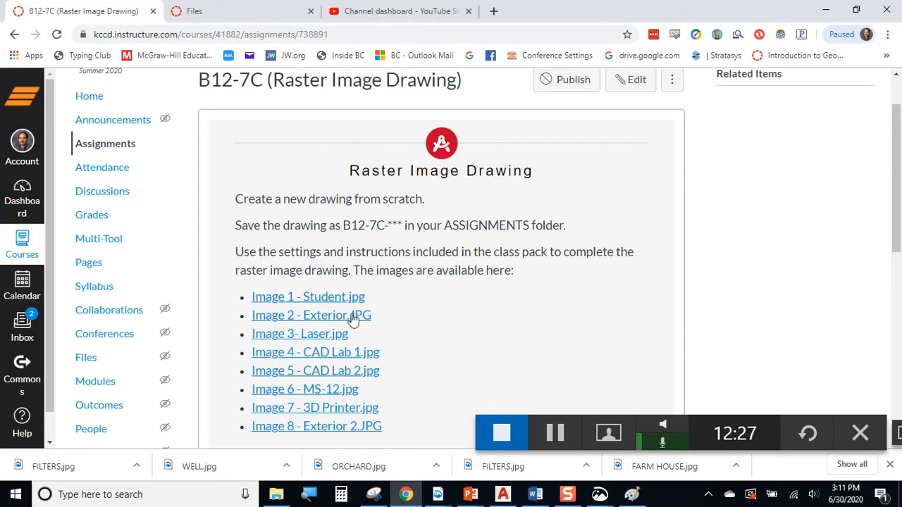
scroll(358, 296, down, 1)
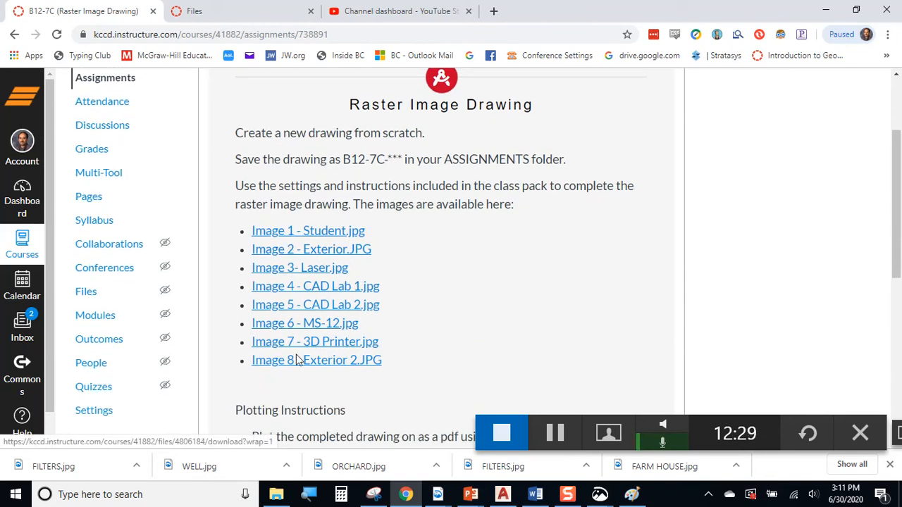
click(329, 251)
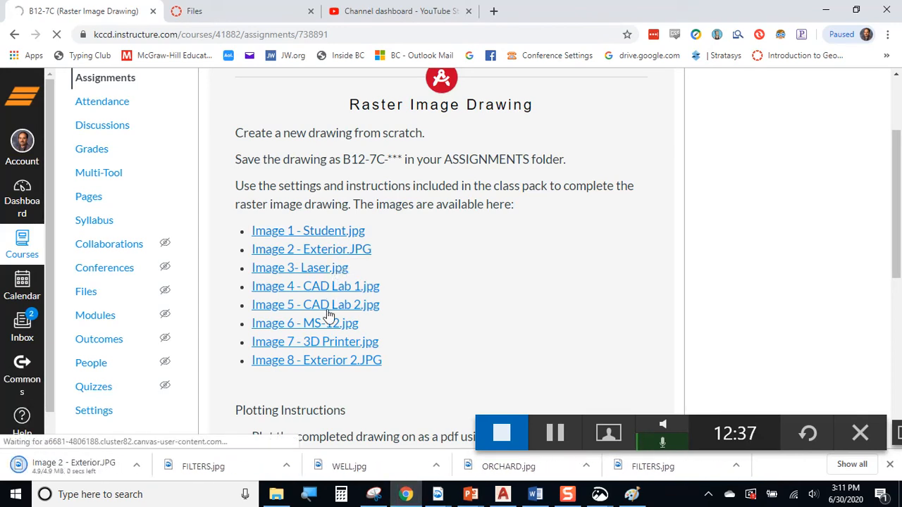
click(336, 344)
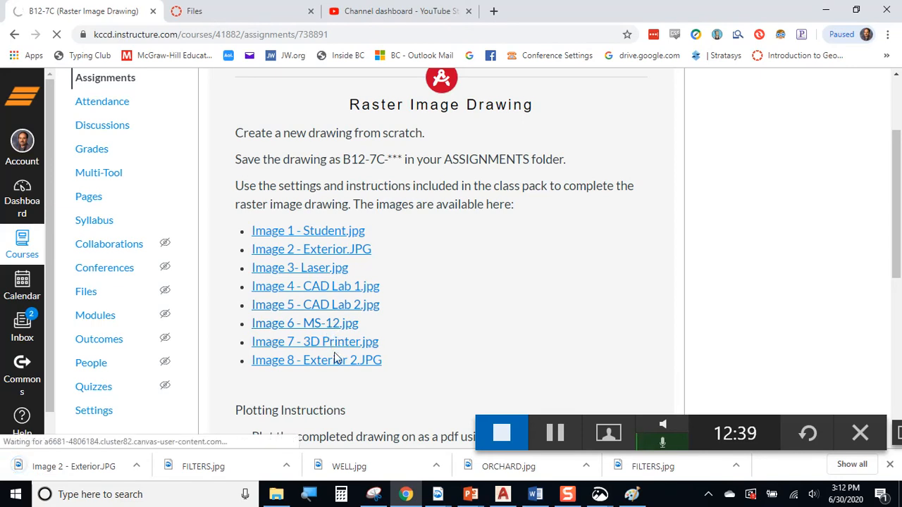
click(333, 361)
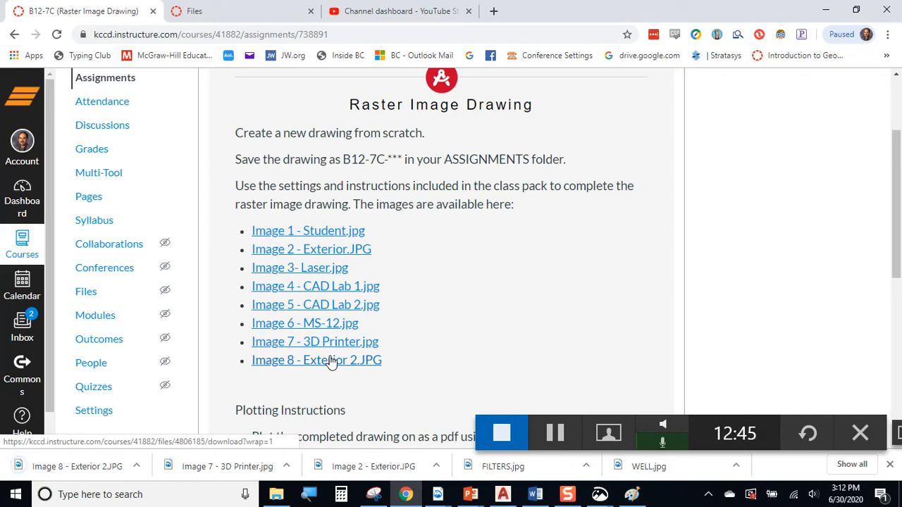
click(327, 271)
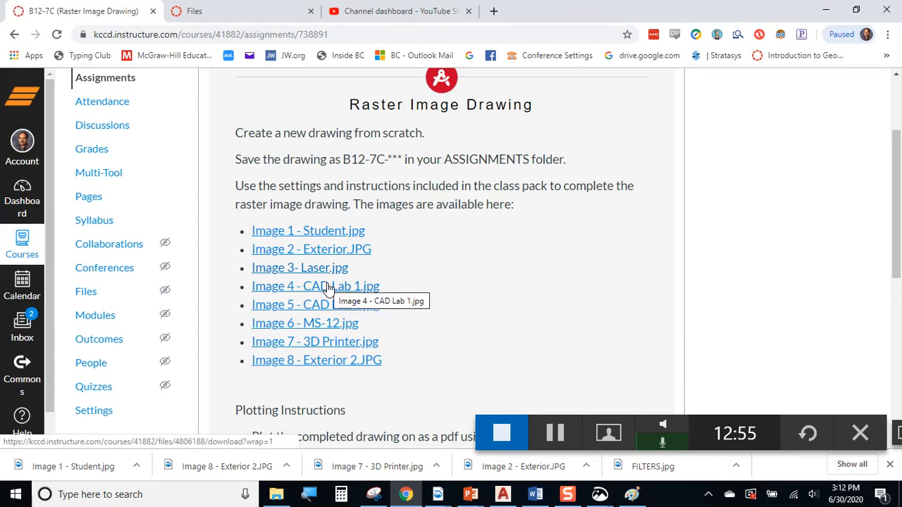
click(327, 286)
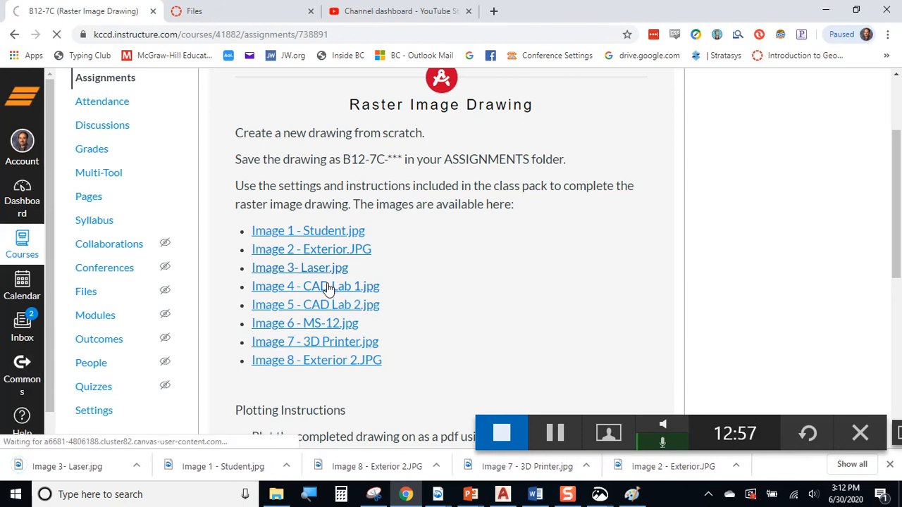
click(327, 304)
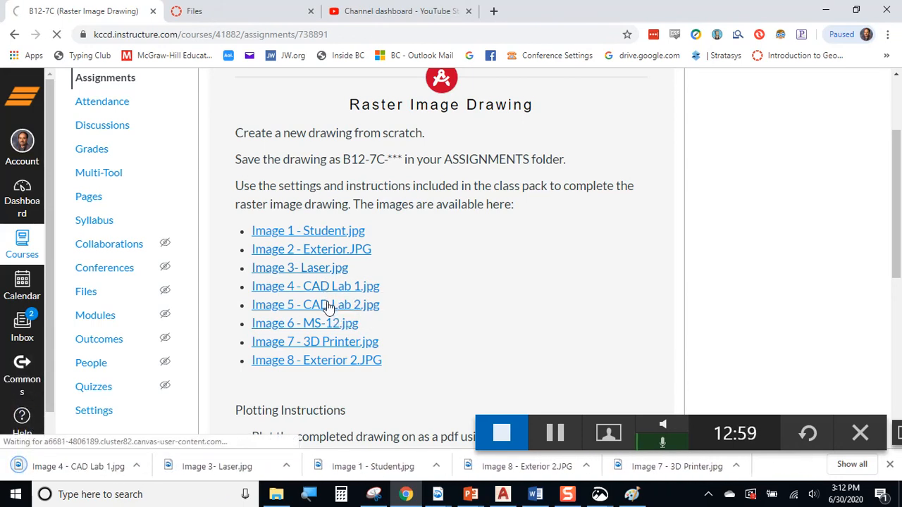
click(331, 325)
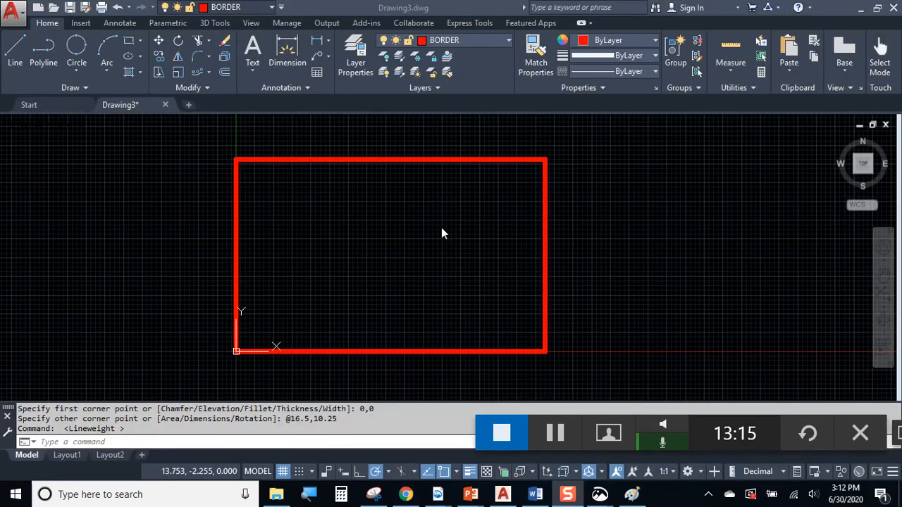
Make IMAGES the current layer and reposition the view on the border
click(462, 42)
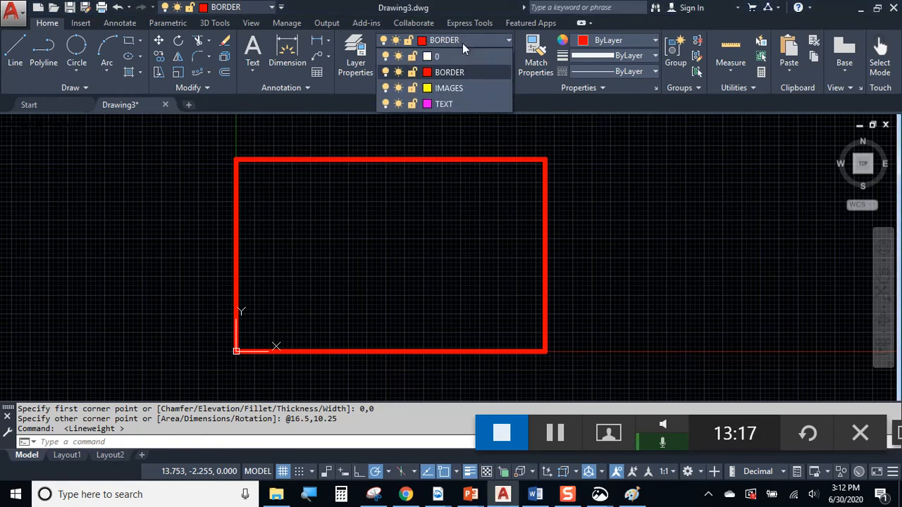
click(458, 88)
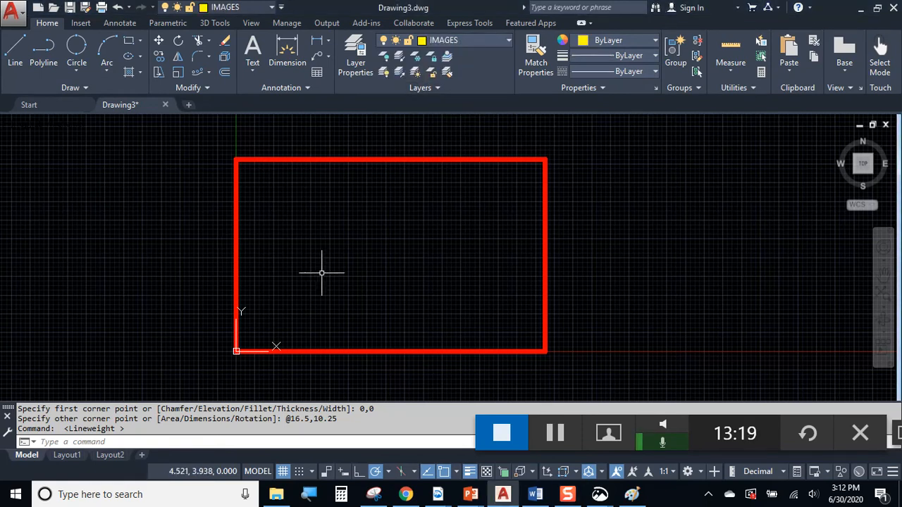
middle_drag(339, 256, 380, 240)
scroll(380, 240, up, 2)
scroll(348, 278, down, 2)
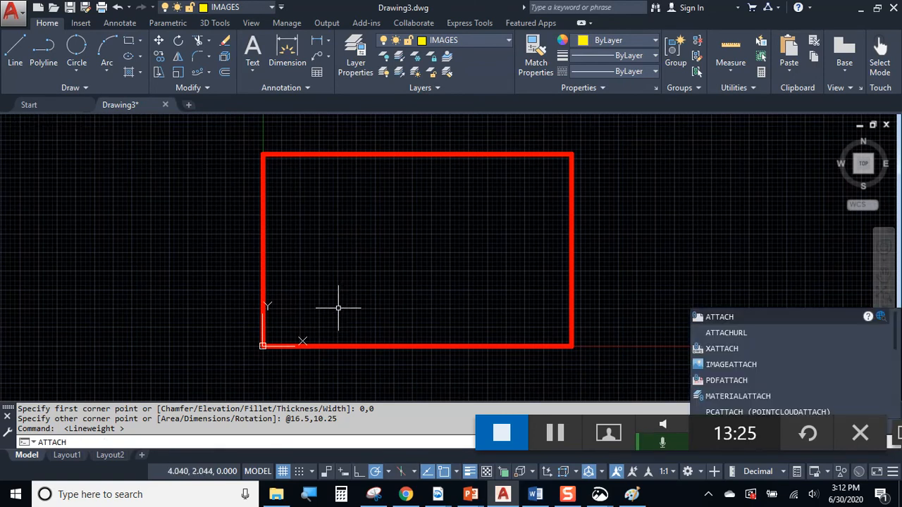
Start the ATTACH command and browse to the Downloads folder
click(308, 494)
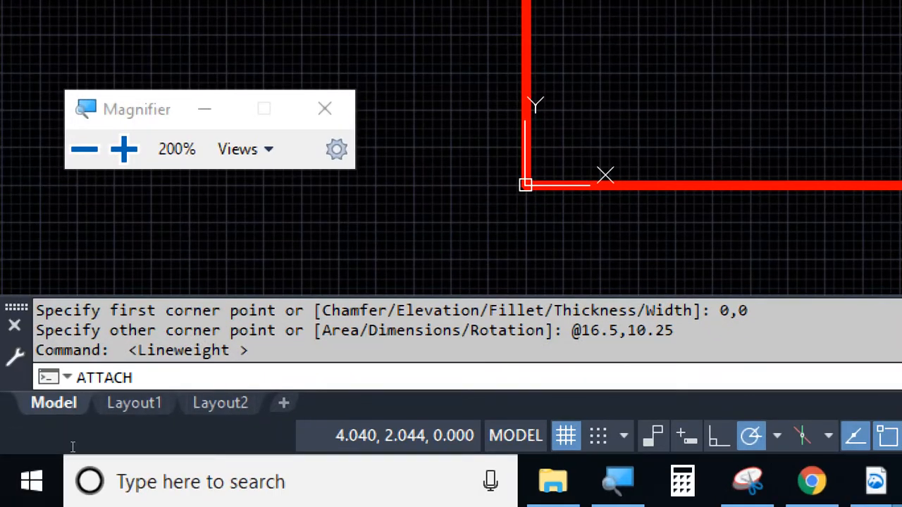
click(324, 108)
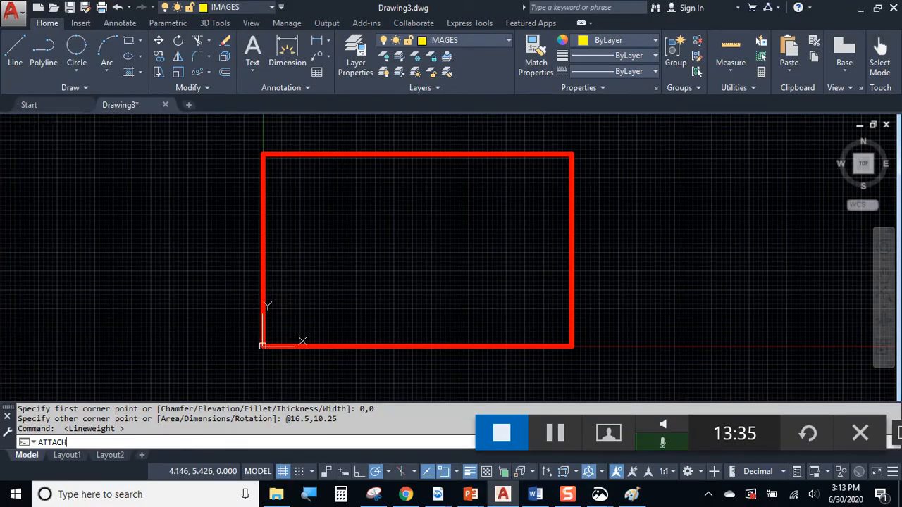
key(Return)
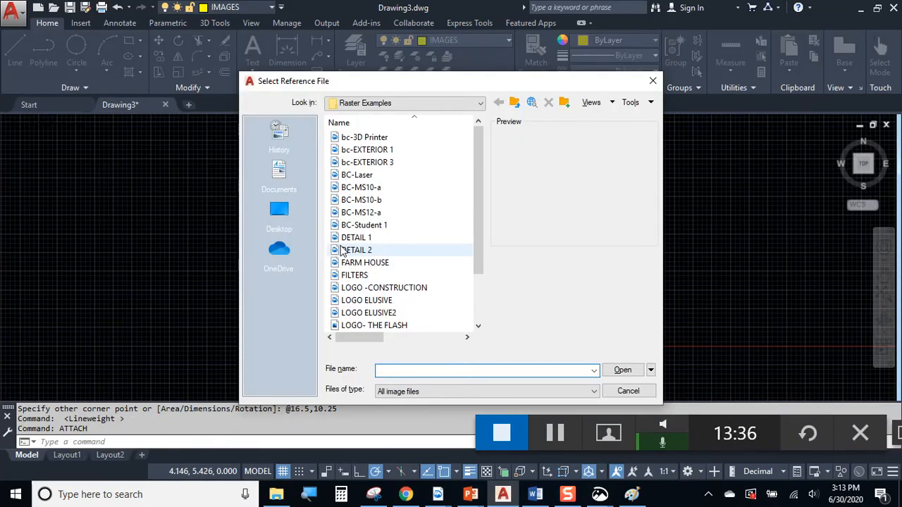
click(409, 103)
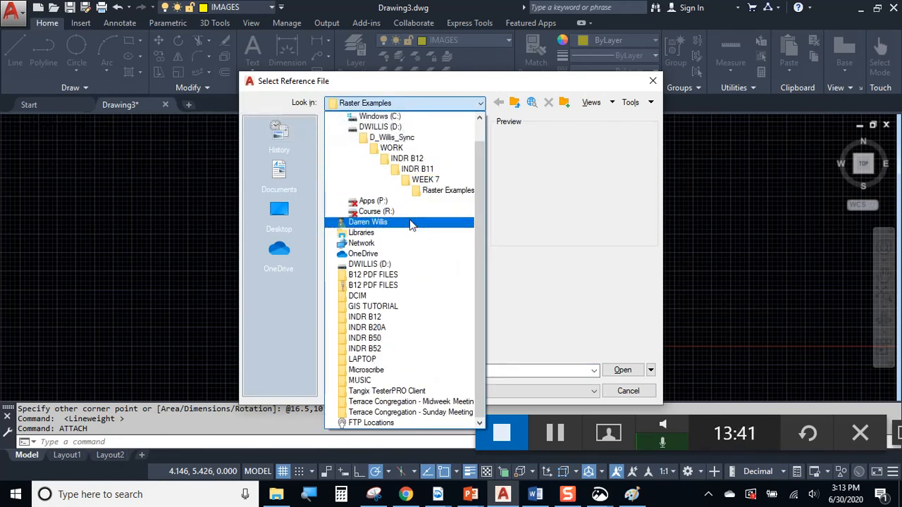
scroll(412, 224, up, 1)
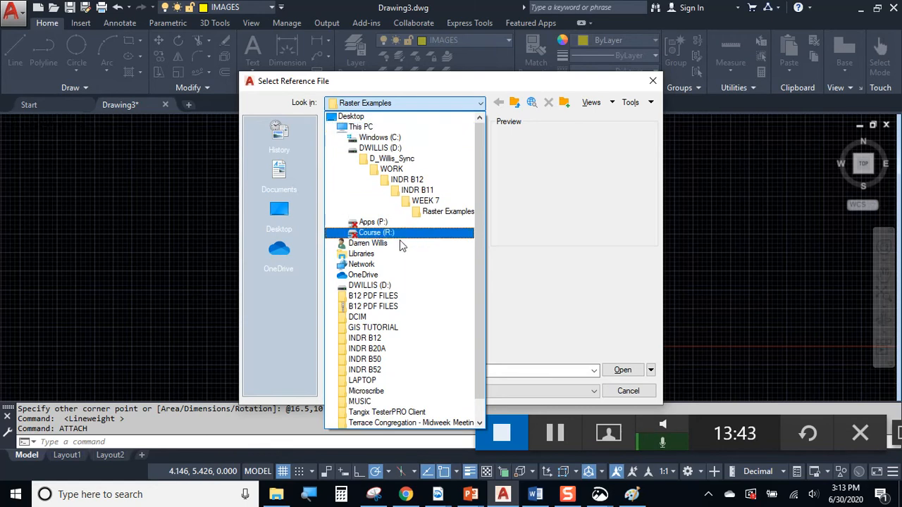
click(400, 244)
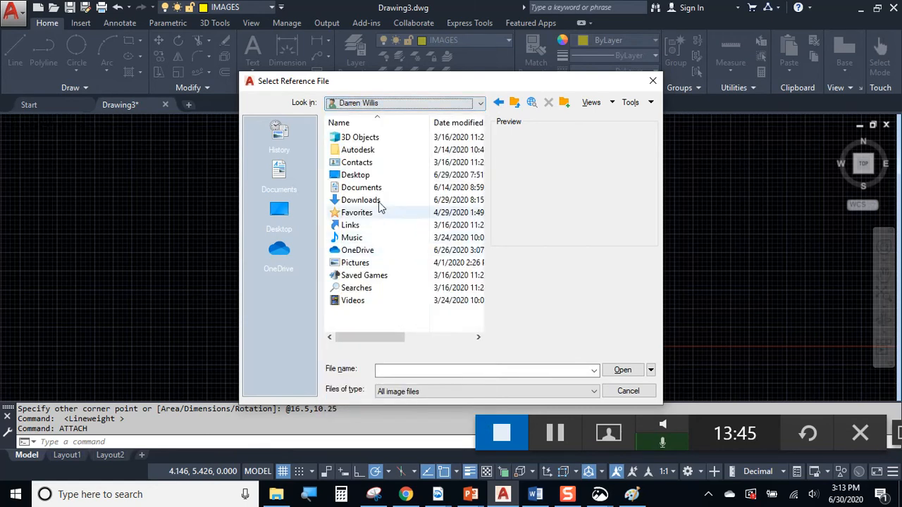
double_click(363, 200)
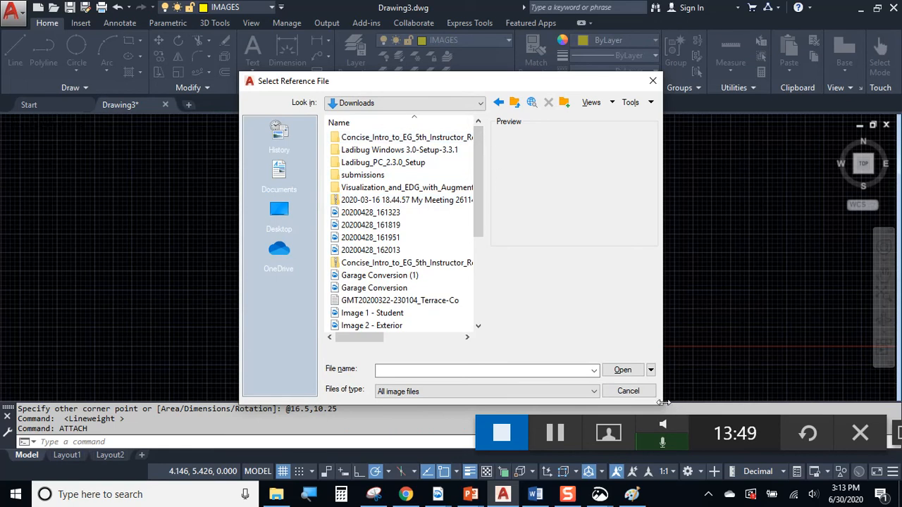
Sort by date modified, open Image 1 - Student, and accept the attach settings
drag(665, 403, 899, 403)
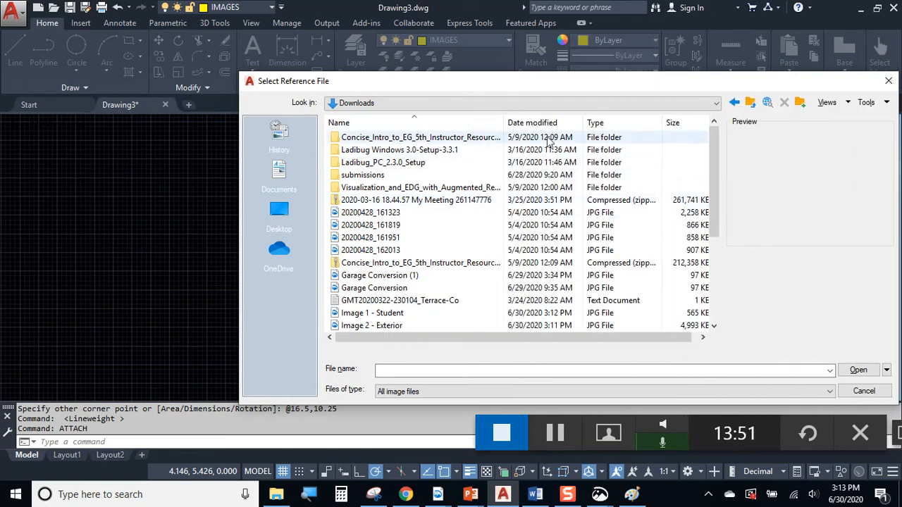
click(534, 124)
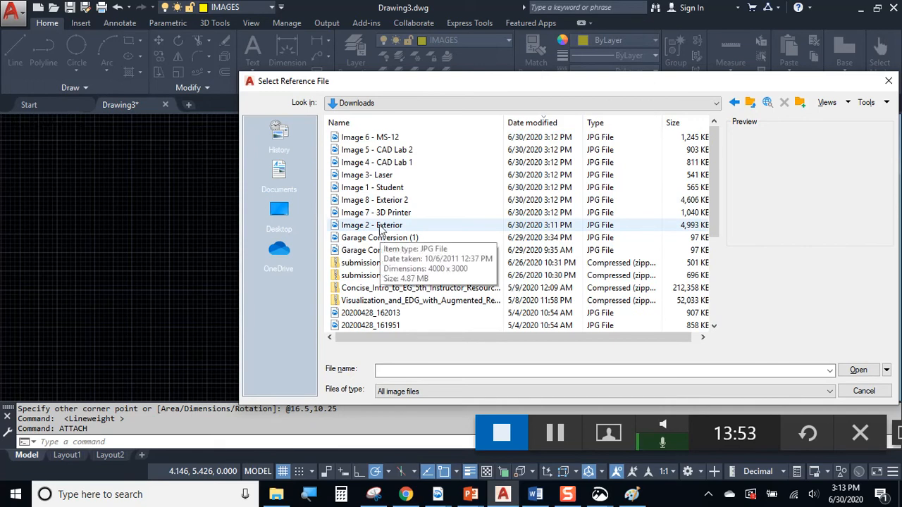
click(374, 189)
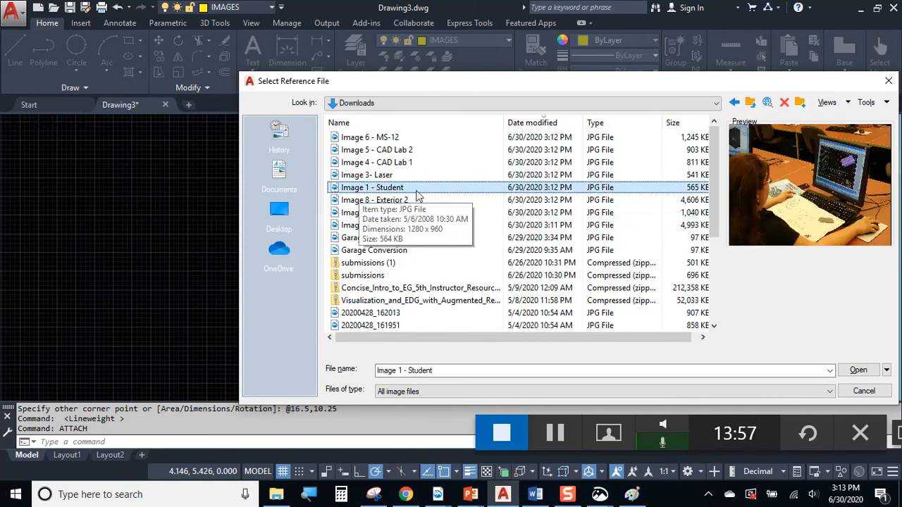
drag(627, 83, 530, 58)
click(761, 344)
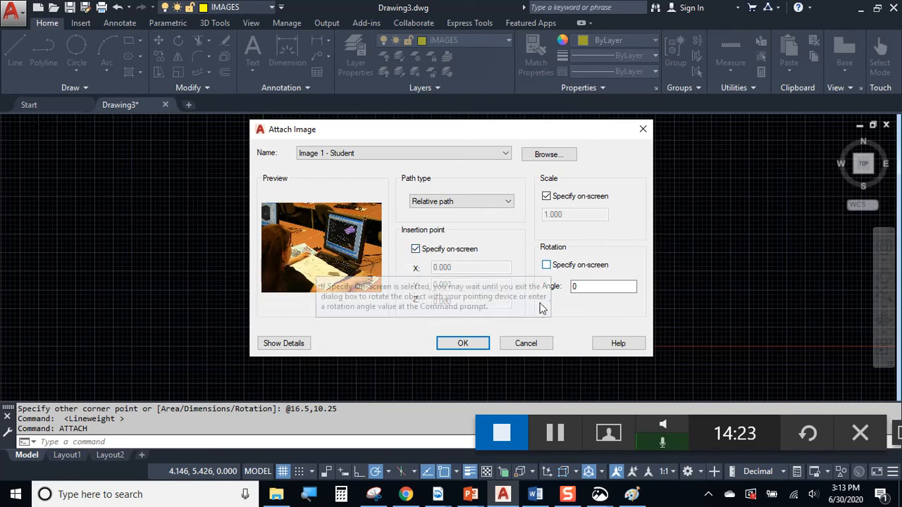
click(463, 343)
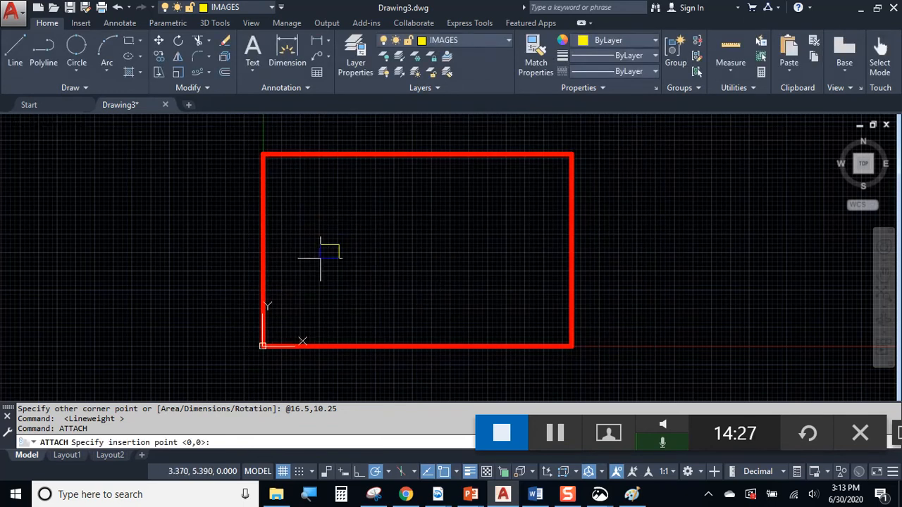
Pick the Image 1 - Student photo's insertion point and scale inside the red border, then recentre the view
scroll(305, 306, up, 1)
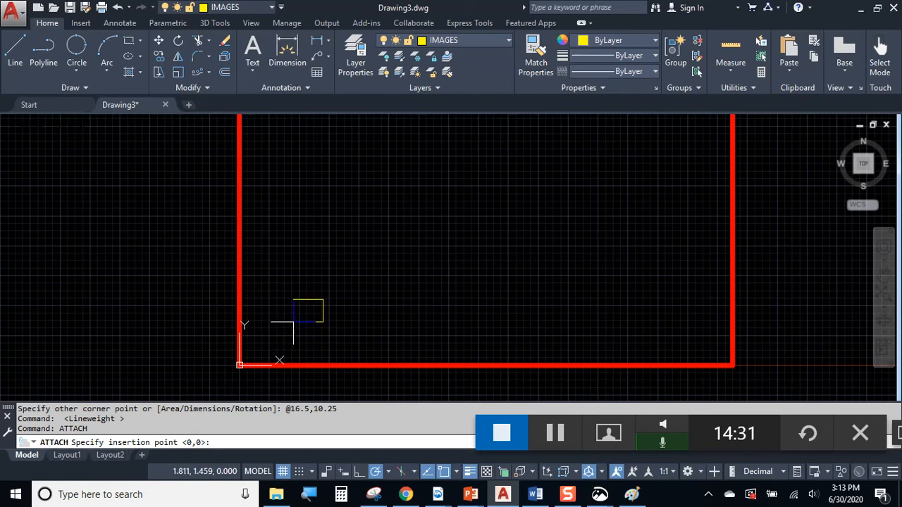
click(299, 471)
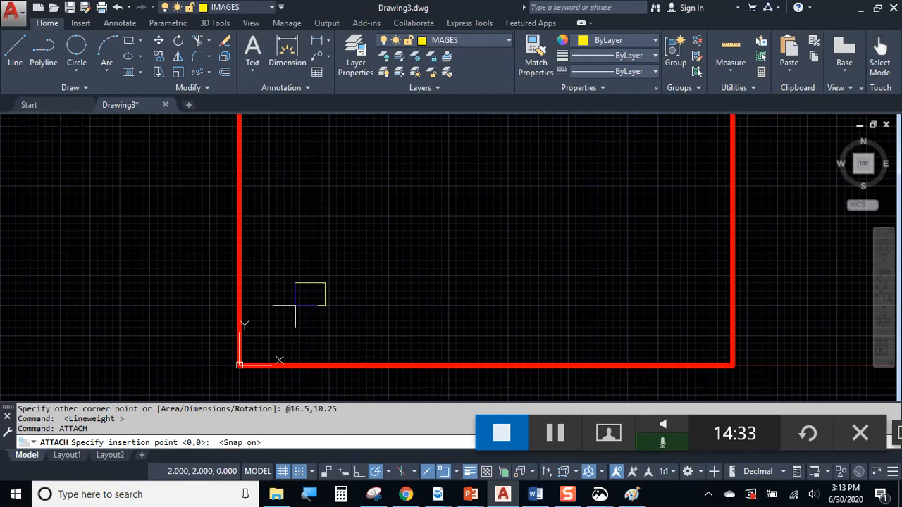
scroll(299, 302, up, 5)
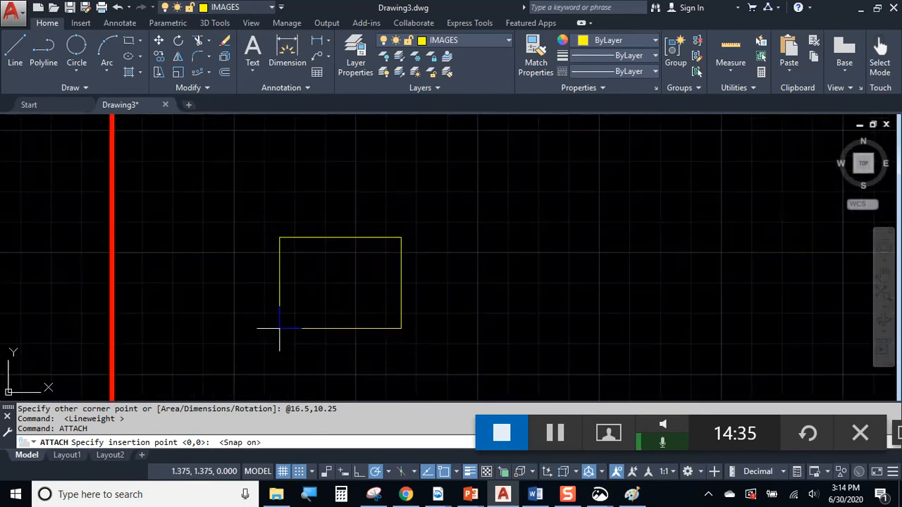
click(234, 313)
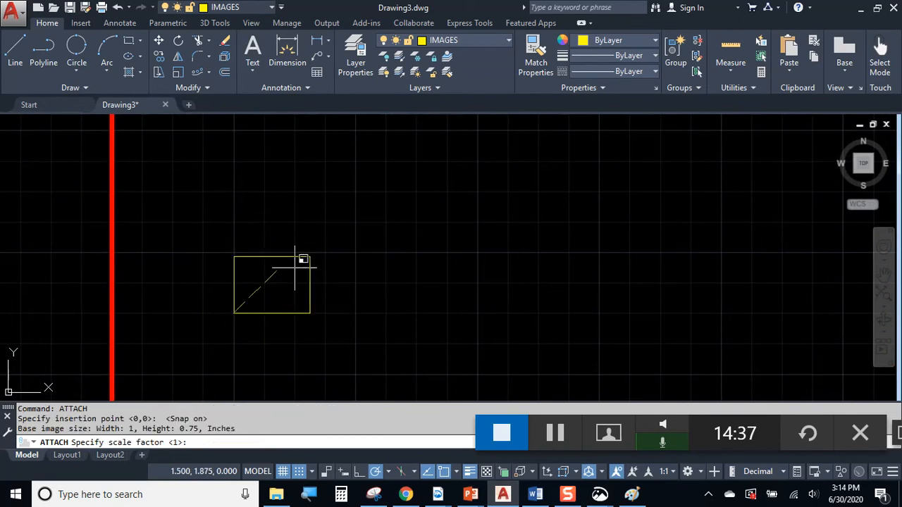
scroll(310, 246, down, 3)
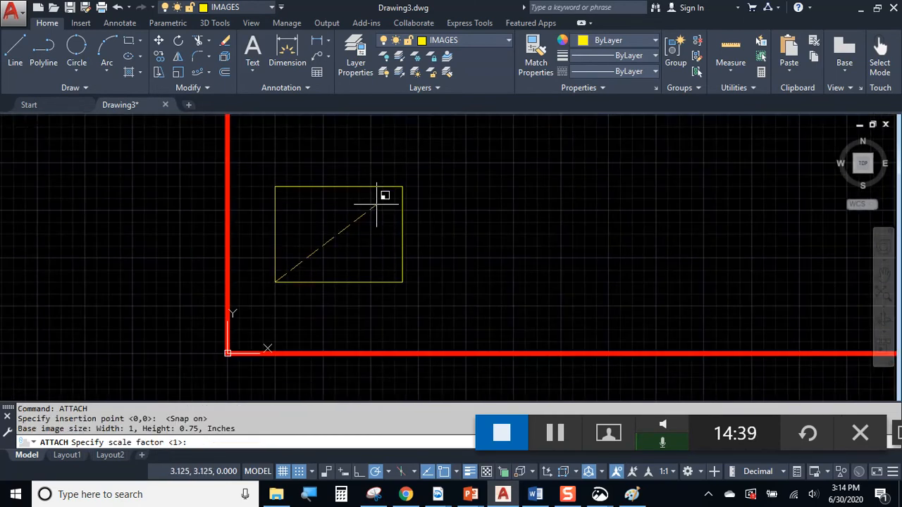
click(371, 210)
scroll(395, 266, up, 4)
middle_drag(383, 257, 557, 317)
scroll(560, 287, up, 1)
scroll(560, 287, down, 1)
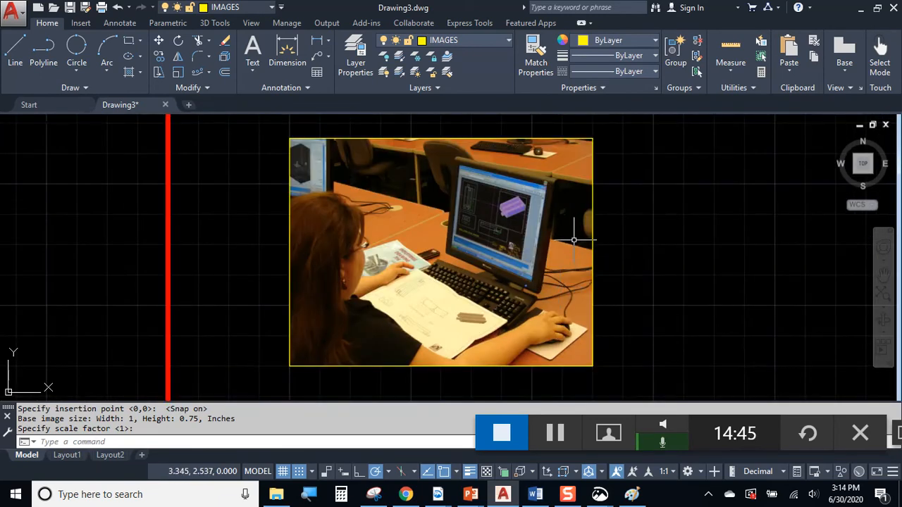
scroll(596, 241, down, 2)
middle_drag(597, 241, 430, 295)
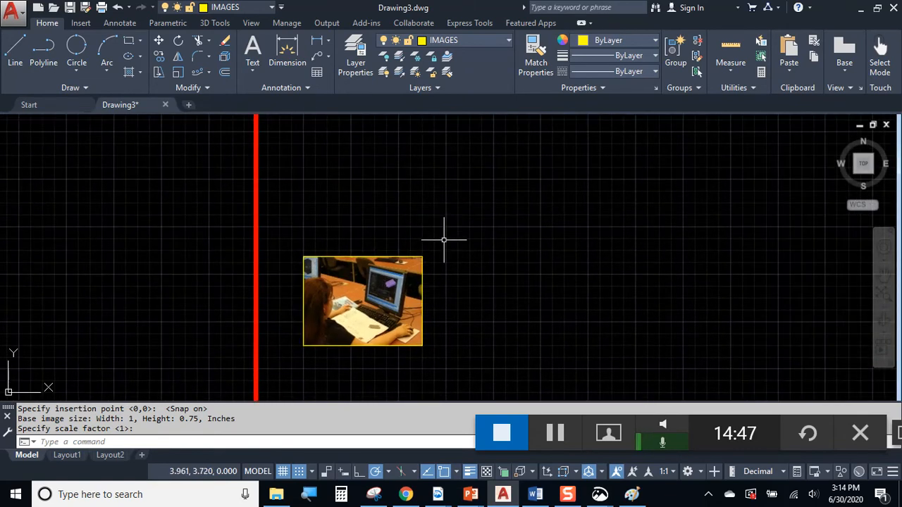
Attach Image 2 - Exterior and place it above the student photo
key(Return)
key(Return)
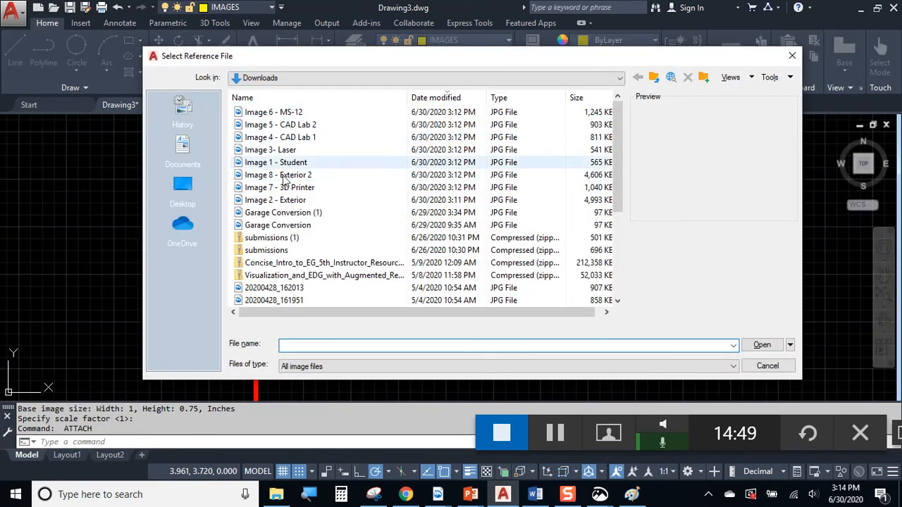
click(288, 203)
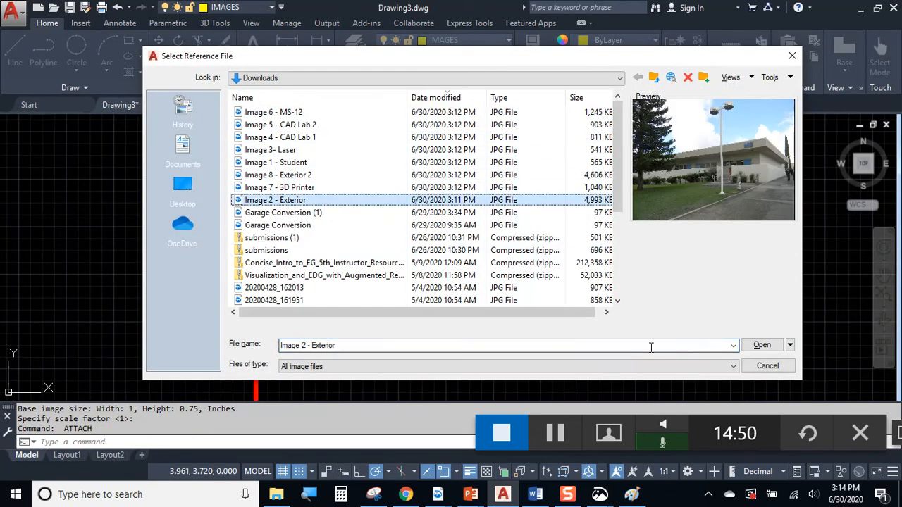
click(761, 345)
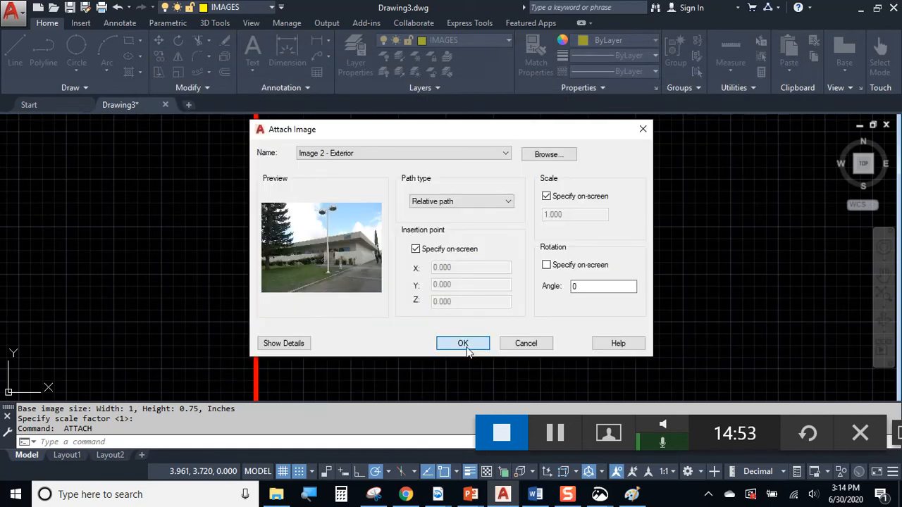
click(466, 350)
click(303, 257)
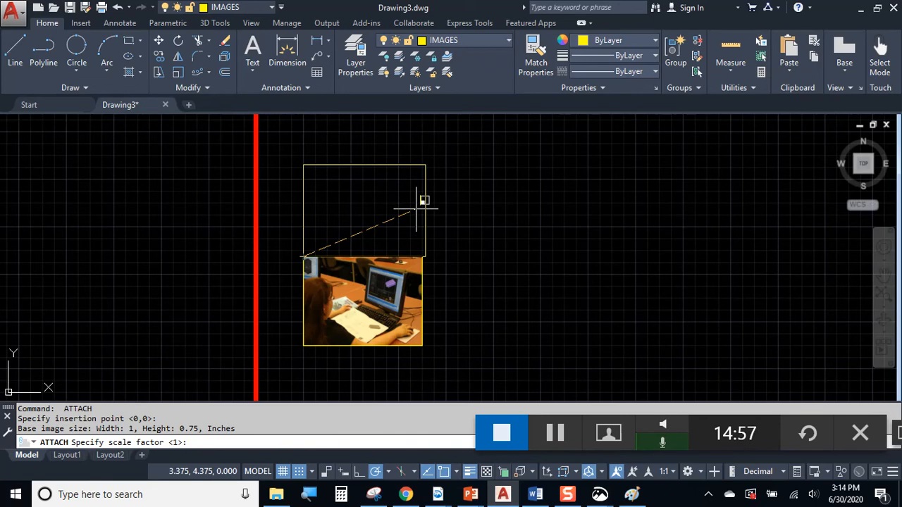
click(405, 190)
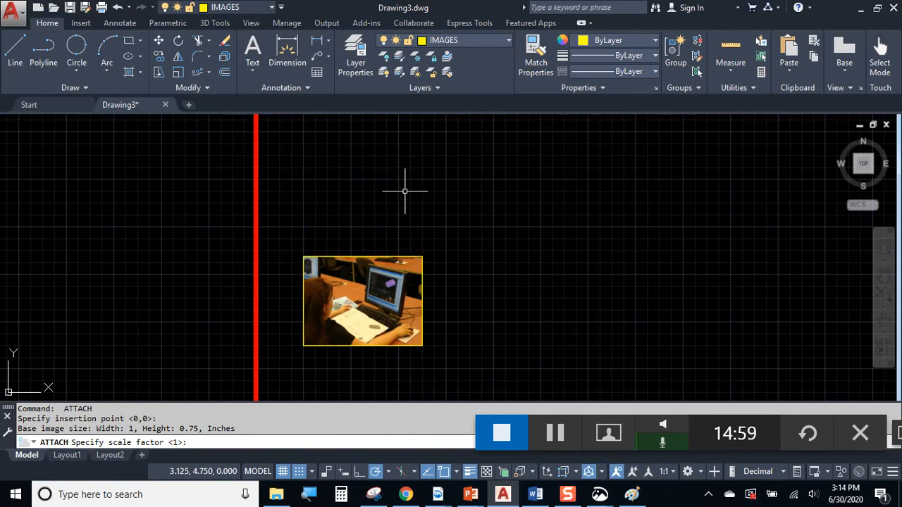
scroll(462, 219, up, 1)
middle_drag(462, 219, 465, 333)
Attach Image 3- Laser, setting its insertion corner and size
key(Return)
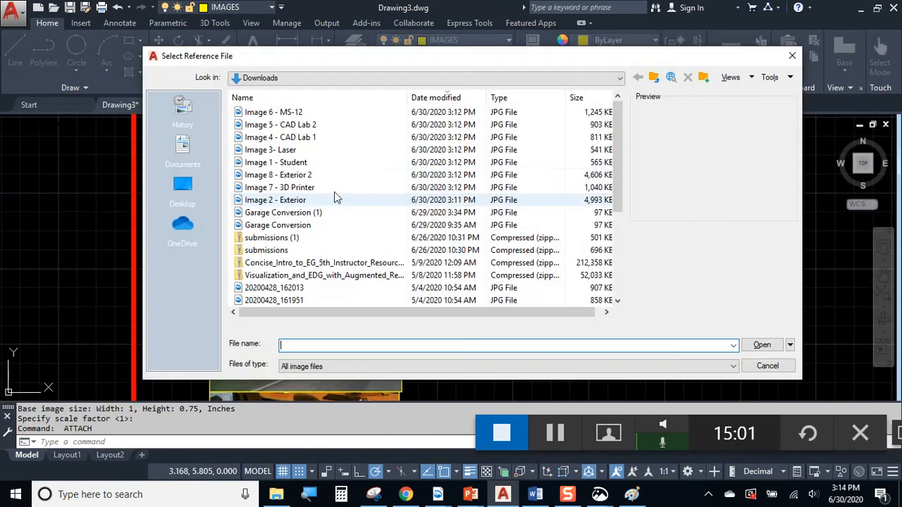
click(271, 150)
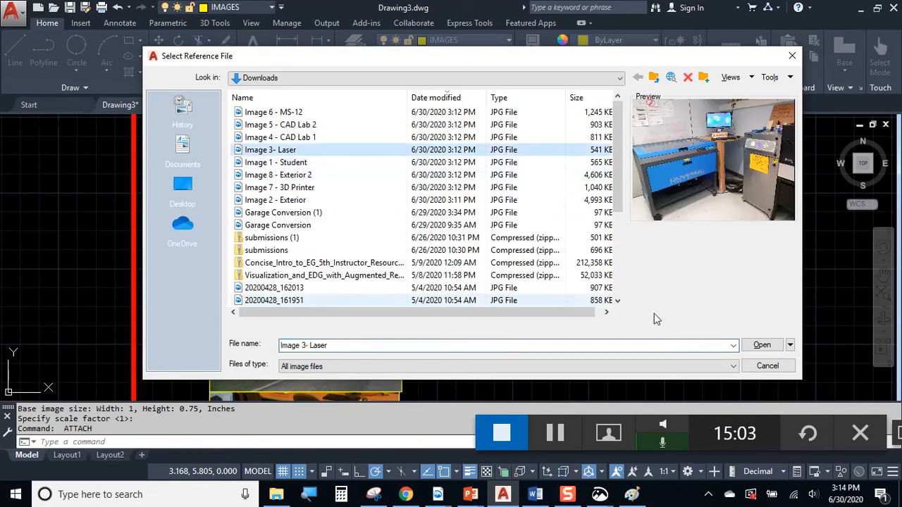
click(761, 344)
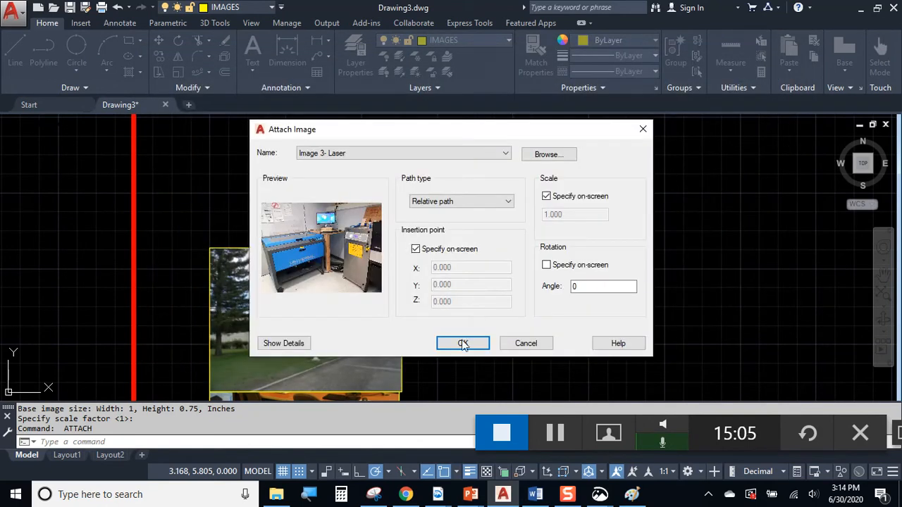
click(463, 341)
click(456, 364)
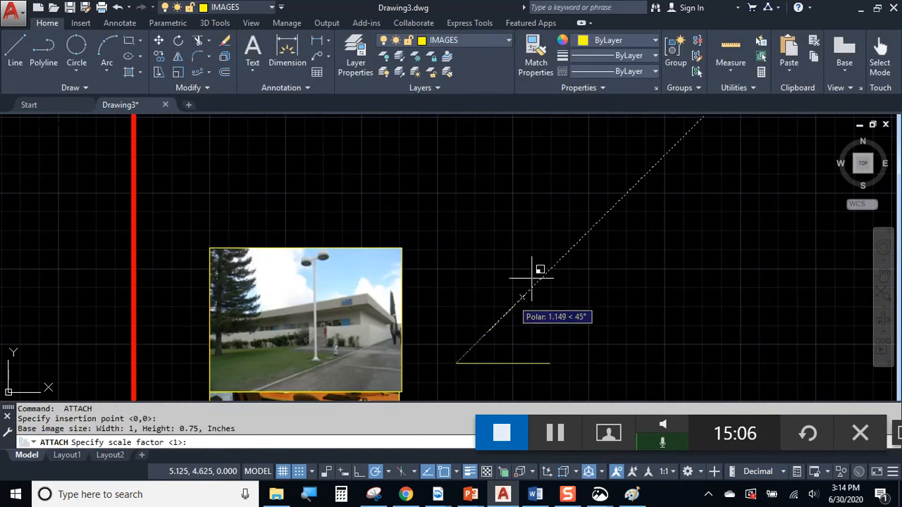
click(582, 243)
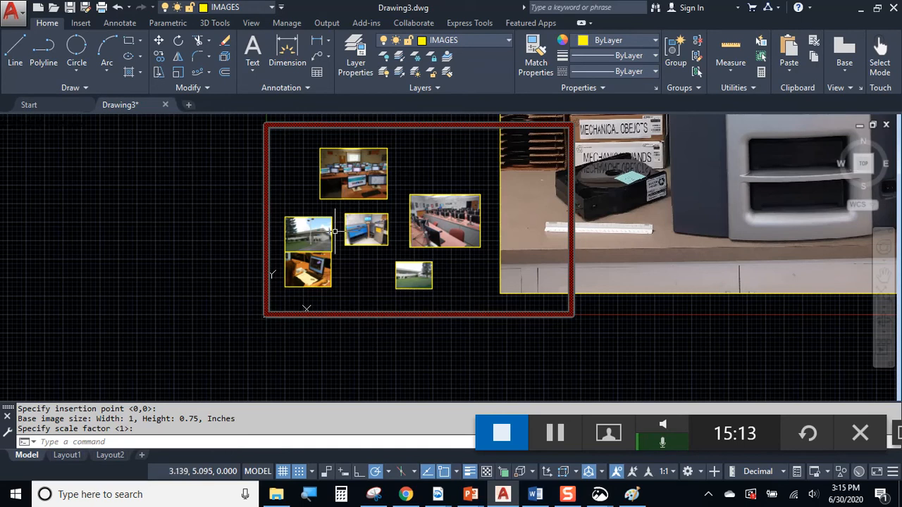
Resize the 3D printer photo by its corner grip so it fits inside the border
scroll(335, 231, down, 4)
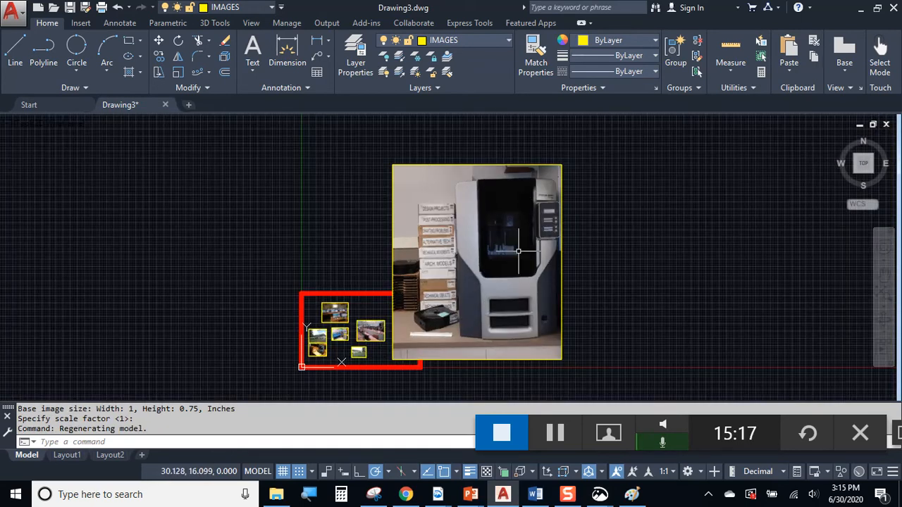
click(587, 192)
click(523, 145)
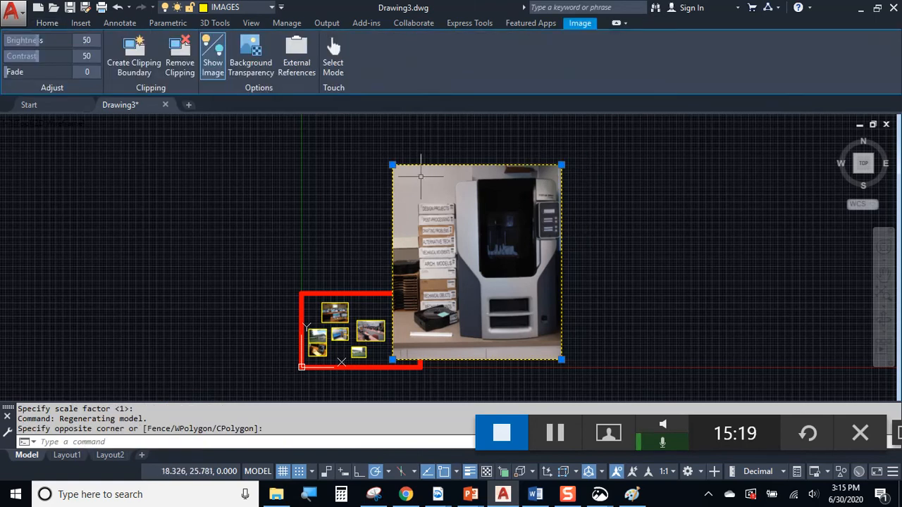
scroll(422, 199, up, 2)
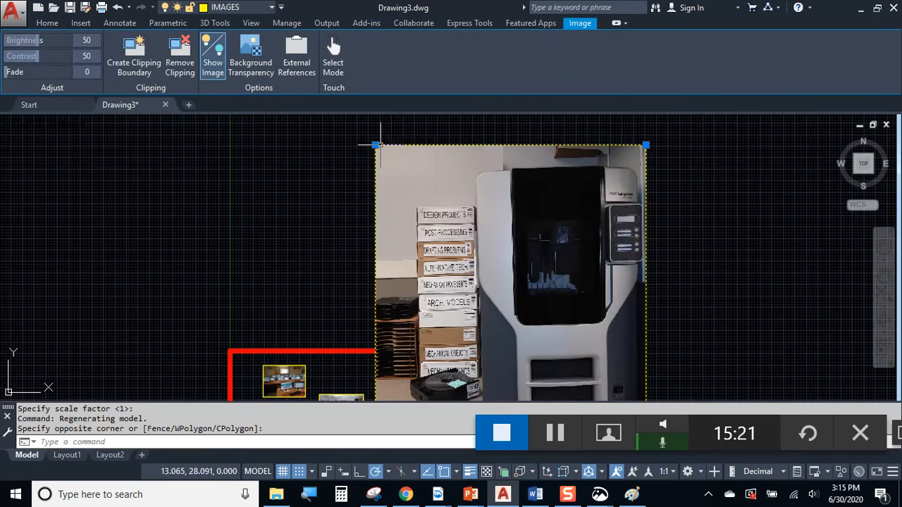
click(645, 145)
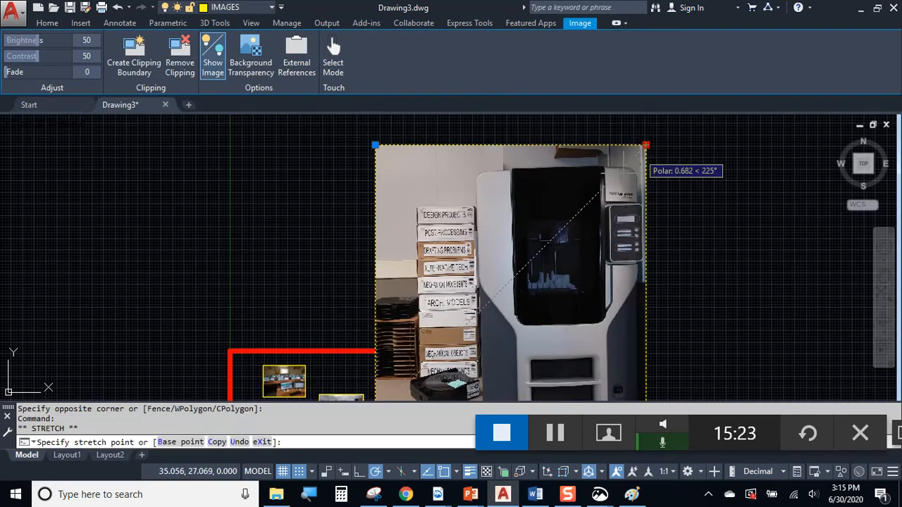
scroll(543, 318, down, 4)
middle_drag(660, 157, 606, 209)
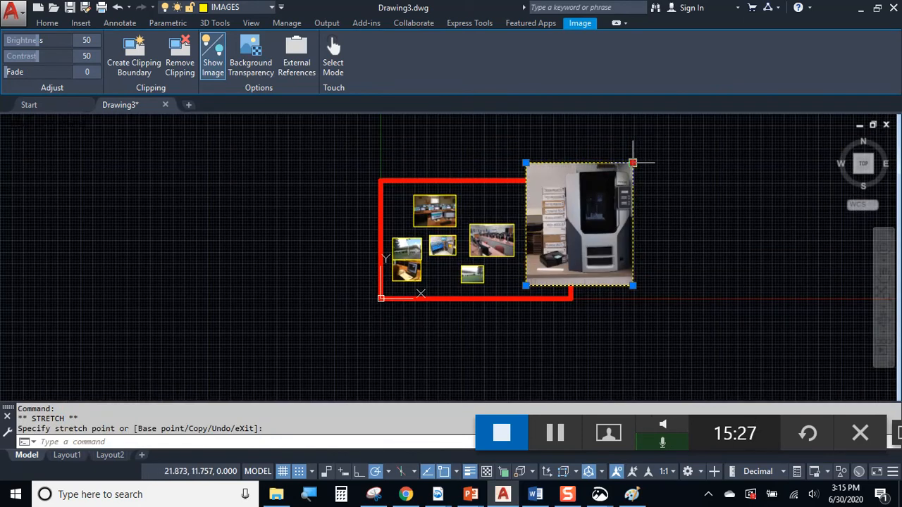
scroll(557, 227, up, 4)
mouse_move(535, 315)
middle_down()
mouse_move(576, 226)
mouse_move(534, 223)
middle_up()
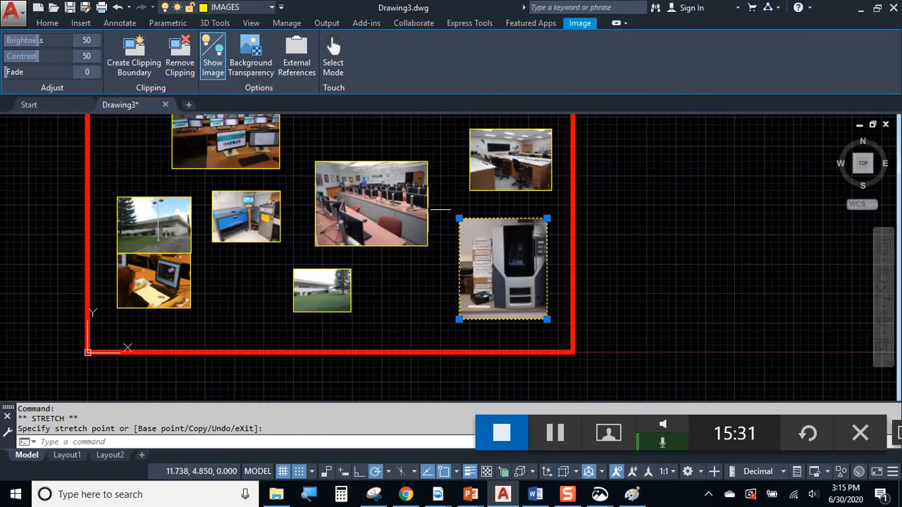
key(Escape)
Enlarge the classroom photo and the lawn building photo using their corner grips
drag(440, 209, 419, 204)
click(427, 161)
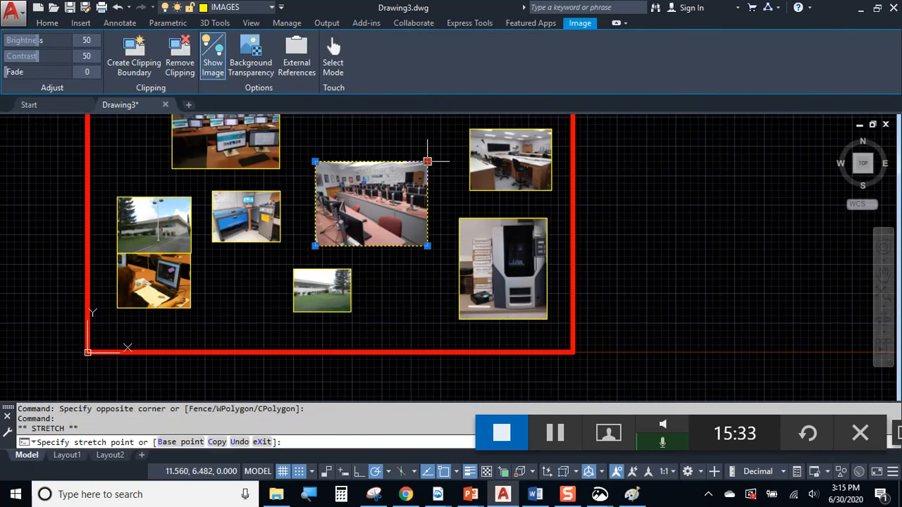
click(446, 147)
key(Escape)
drag(362, 272, 350, 305)
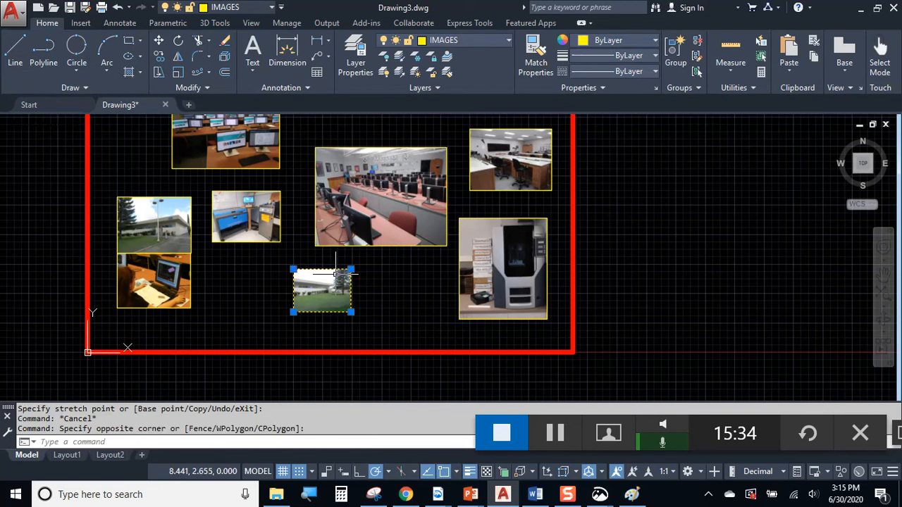
click(350, 310)
click(376, 330)
key(Escape)
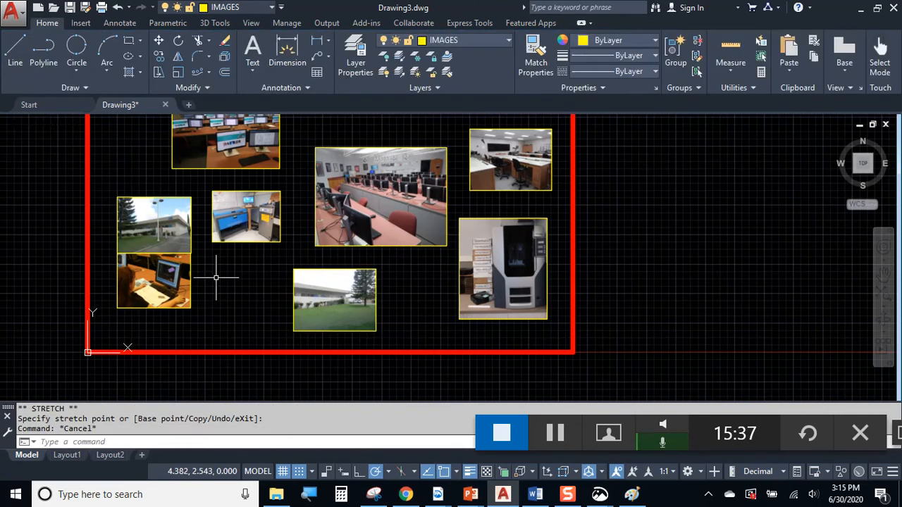
Enlarge the student-at-laptop photo using its corner grip
click(209, 280)
click(191, 282)
click(194, 284)
click(171, 308)
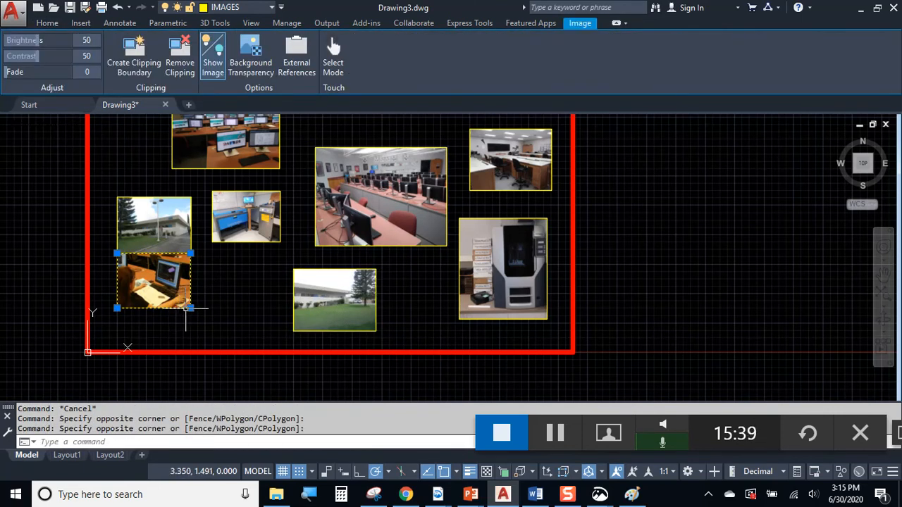
click(190, 308)
click(270, 326)
key(Escape)
Select the top-left classroom photo, then deselect it and reframe the whole border
scroll(299, 246, up, 3)
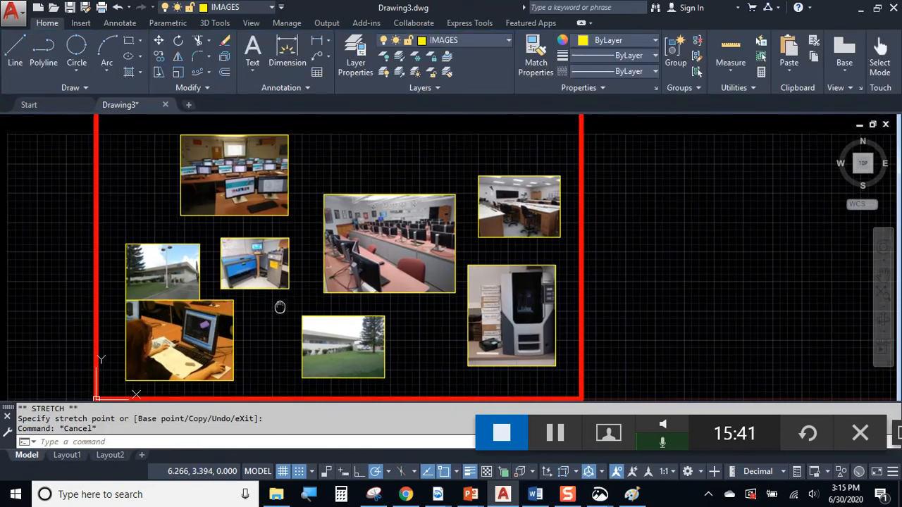
click(299, 245)
click(136, 118)
scroll(303, 247, down, 3)
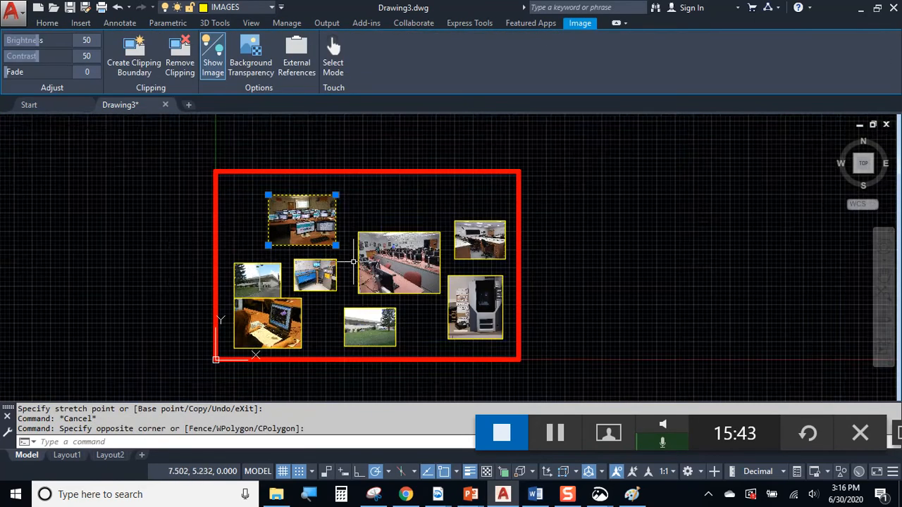
middle_drag(381, 231, 280, 200)
key(Escape)
scroll(265, 257, up, 4)
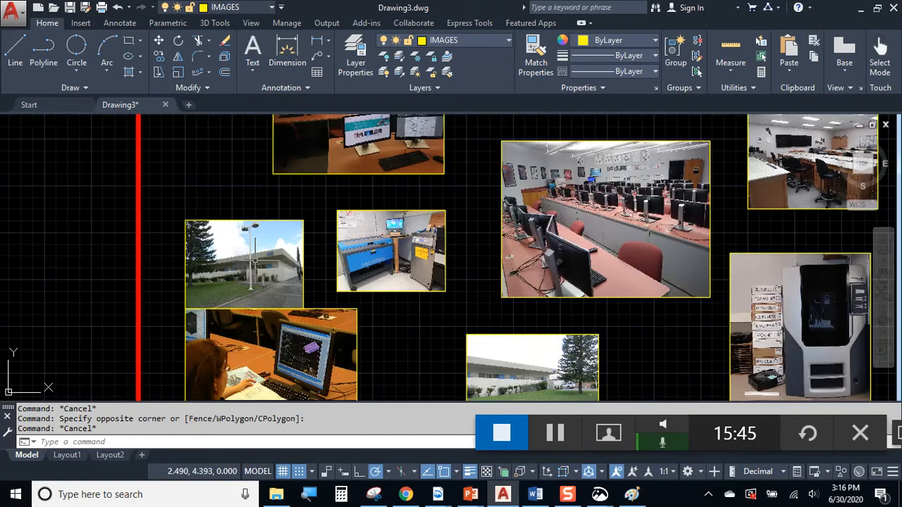
Delete the lawn building photo and the top-left classroom photo
scroll(376, 250, down, 3)
scroll(376, 250, up, 2)
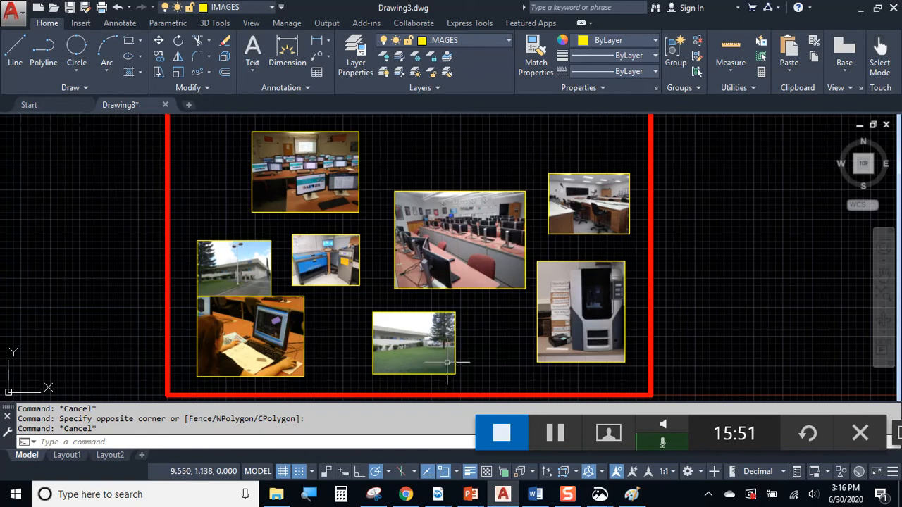
click(478, 358)
click(468, 347)
click(395, 322)
click(368, 298)
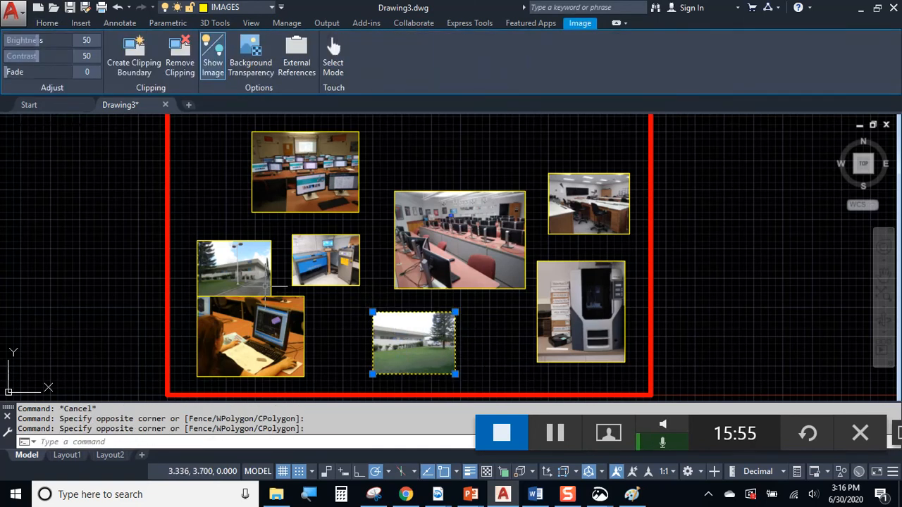
key(Delete)
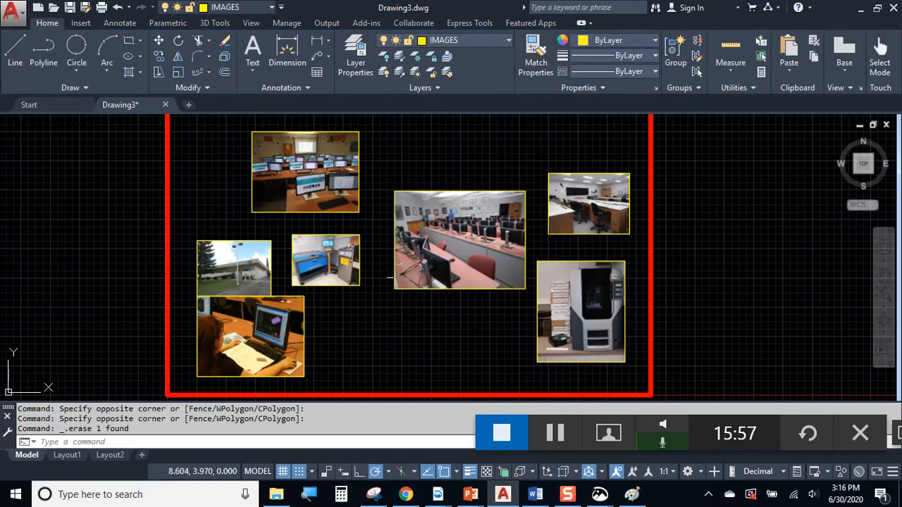
click(392, 155)
click(346, 165)
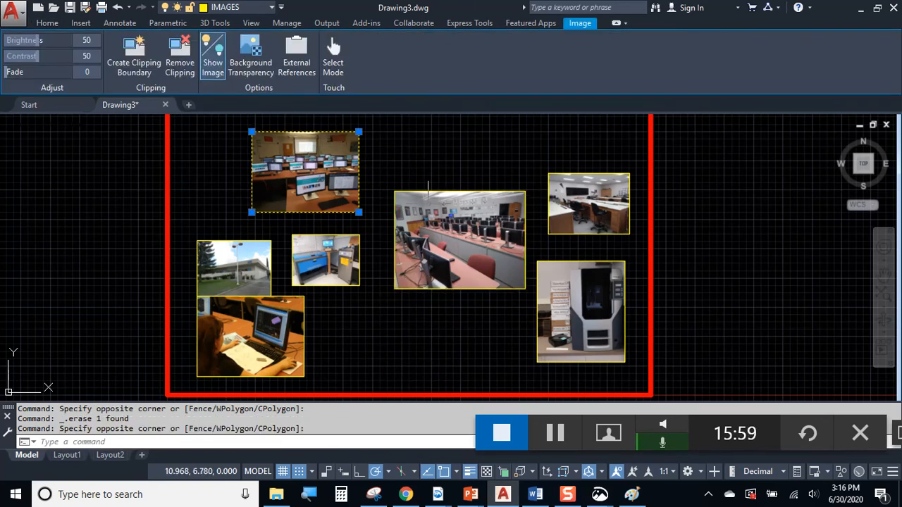
key(Delete)
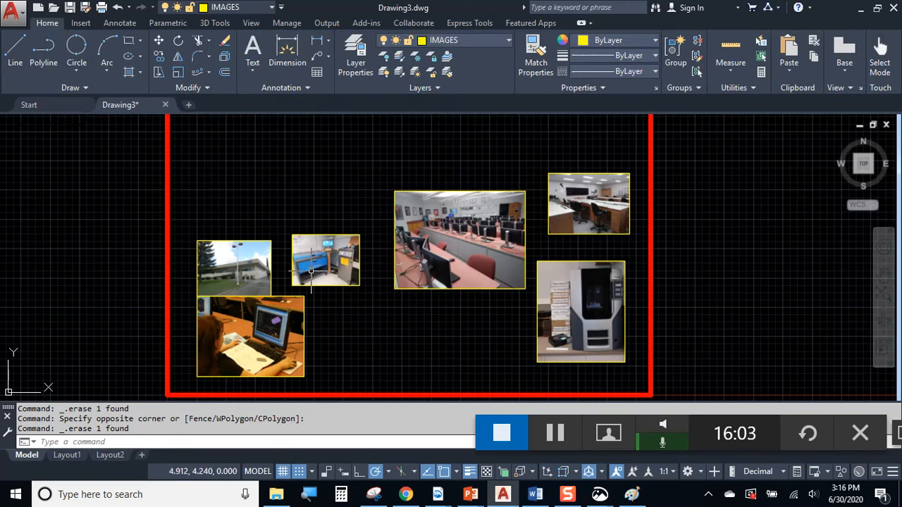
Delete the 3D printer photo and pan across the drawing
scroll(331, 282, up, 2)
scroll(383, 280, down, 2)
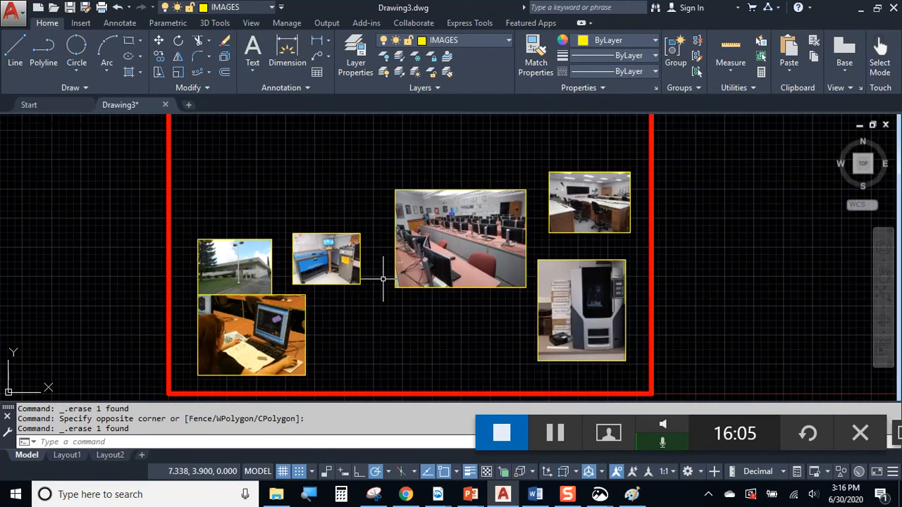
click(548, 333)
click(516, 356)
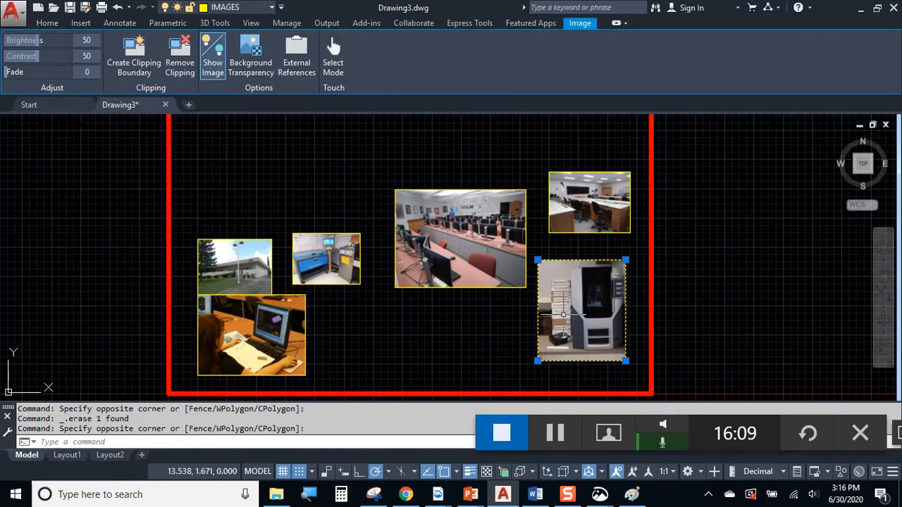
key(Delete)
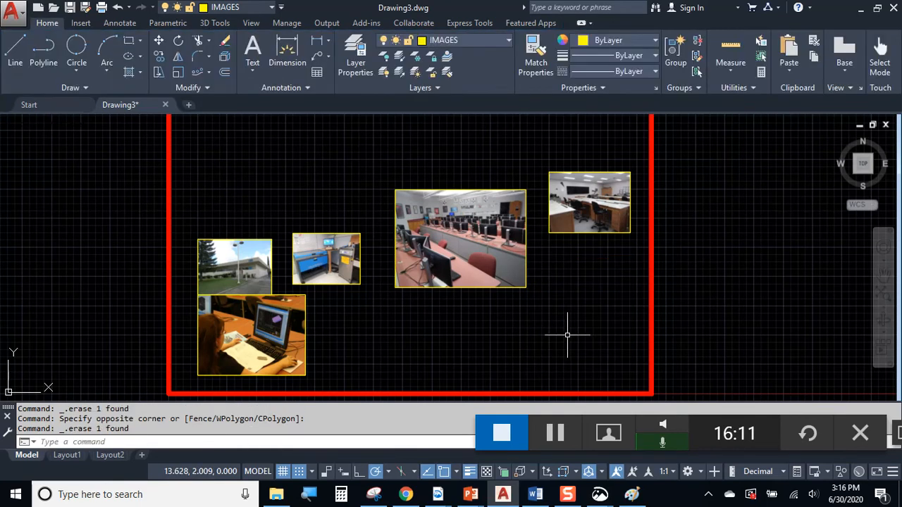
middle_drag(419, 182, 278, 236)
middle_drag(243, 265, 292, 235)
Move the girl-at-computer photo to the upper left and the large classroom photo beside it
click(217, 346)
click(212, 351)
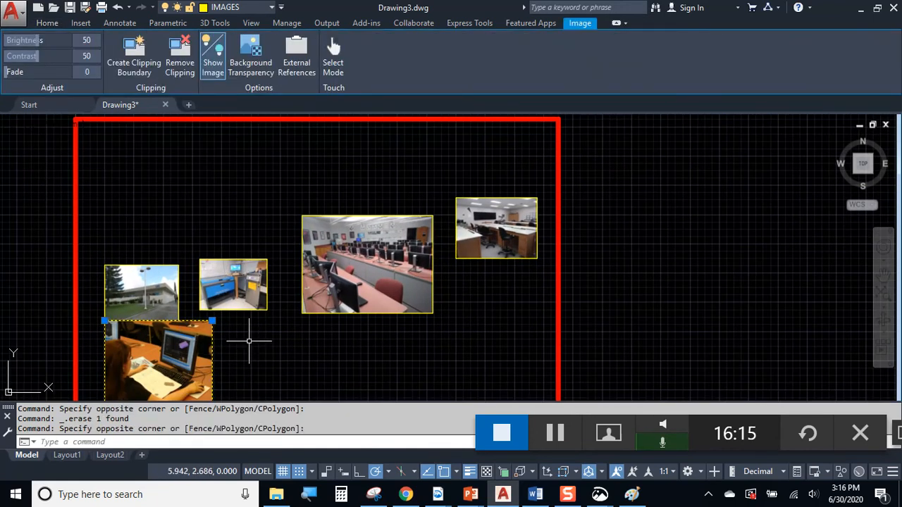
text(m)
key(Return)
click(213, 344)
click(271, 186)
click(381, 233)
click(316, 177)
key(Return)
click(365, 364)
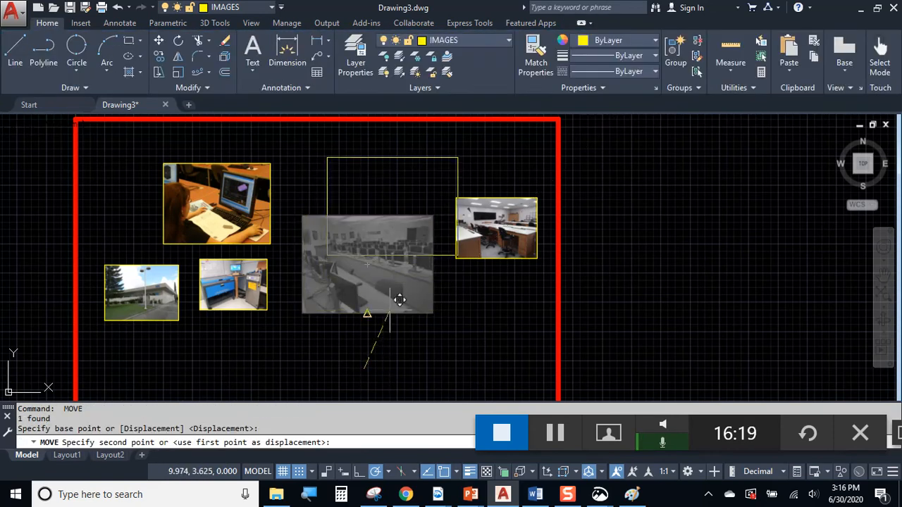
click(367, 312)
Move the small classroom photo, the building photo and the laser-cutter photo down into the bottom row
click(497, 243)
click(475, 298)
key(Return)
click(508, 283)
middle_drag(461, 345, 500, 288)
click(494, 317)
click(358, 288)
click(200, 193)
key(Return)
click(279, 238)
click(327, 309)
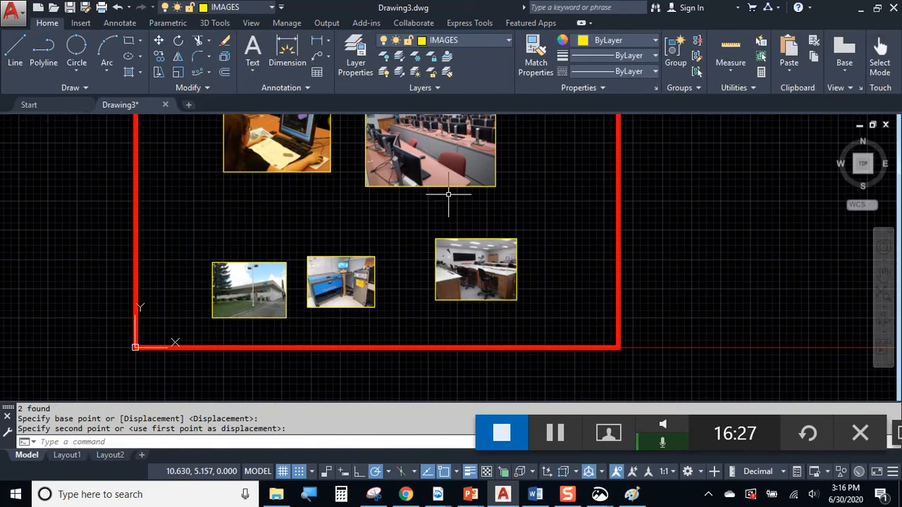
Bring the upper part of the drawing into view and select the large classroom photo
middle_drag(448, 194, 455, 251)
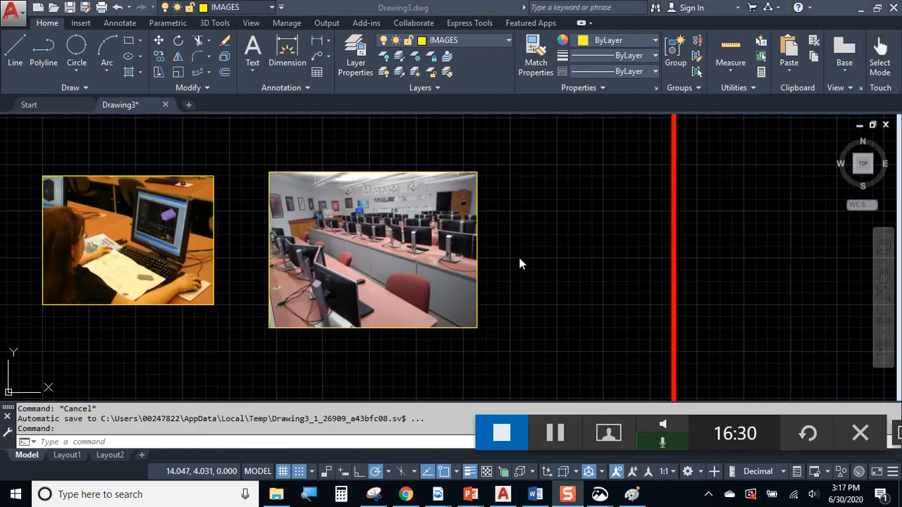
click(519, 258)
click(472, 217)
click(520, 263)
click(493, 227)
click(445, 209)
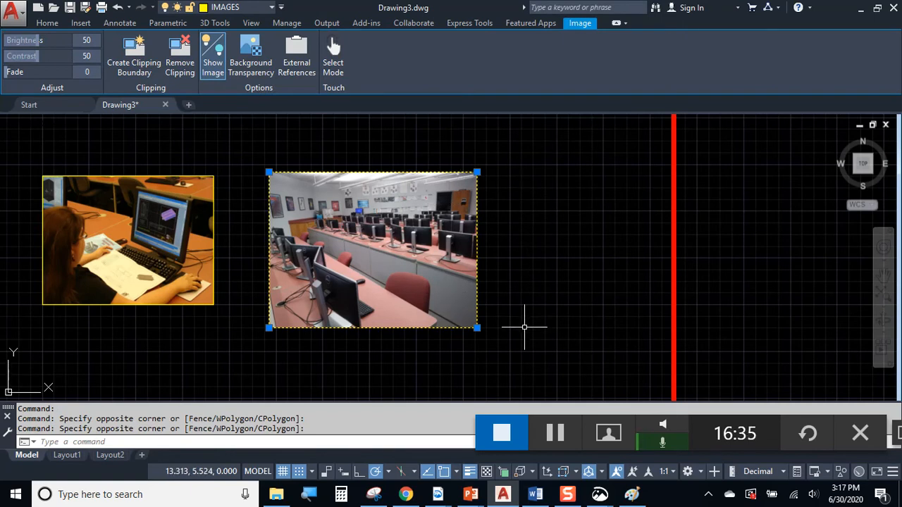
Move the large classroom photo further right and up from its top-right corner
scroll(500, 228, down, 3)
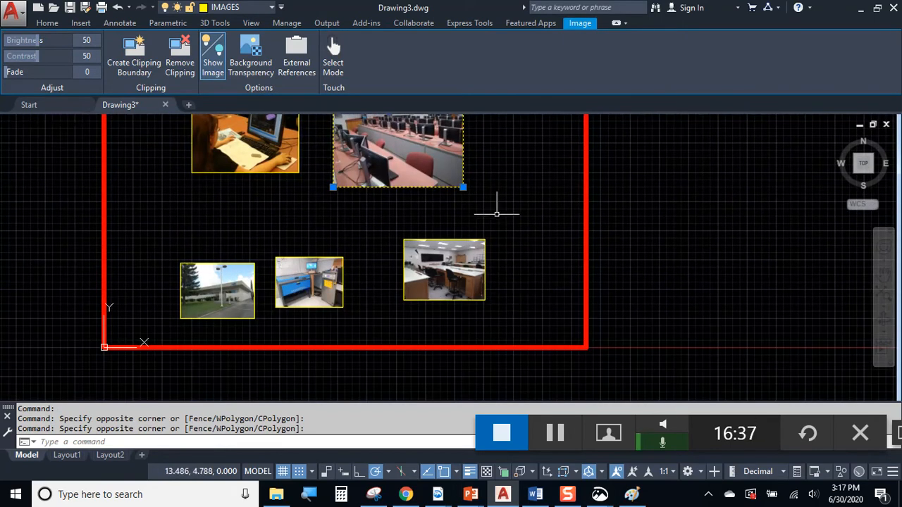
middle_drag(497, 207, 440, 279)
text(m)
key(Return)
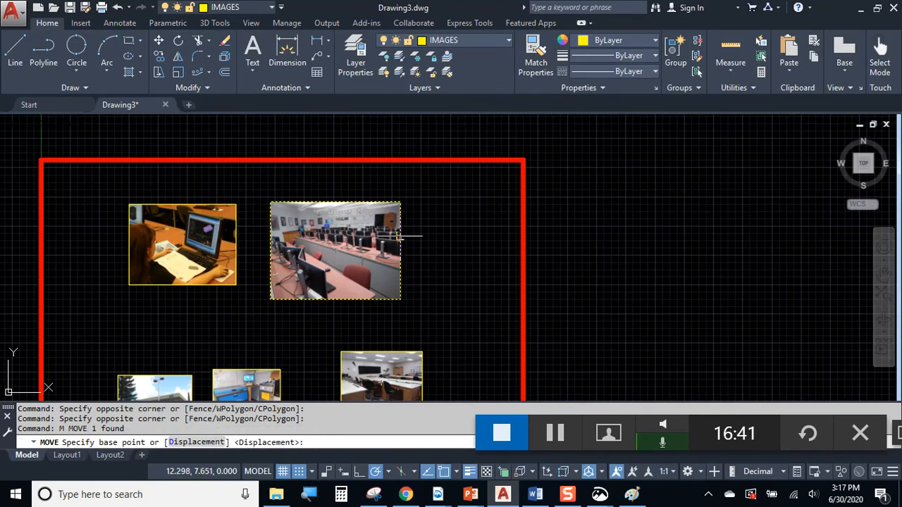
scroll(421, 194, up, 4)
click(367, 213)
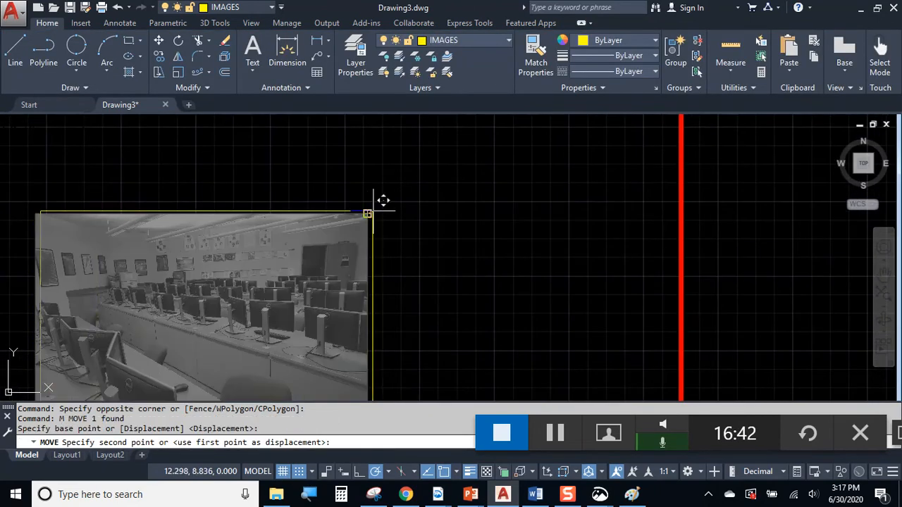
click(428, 203)
Enlarge the large classroom photo by dragging its lower-left corner down and left
click(431, 202)
click(416, 189)
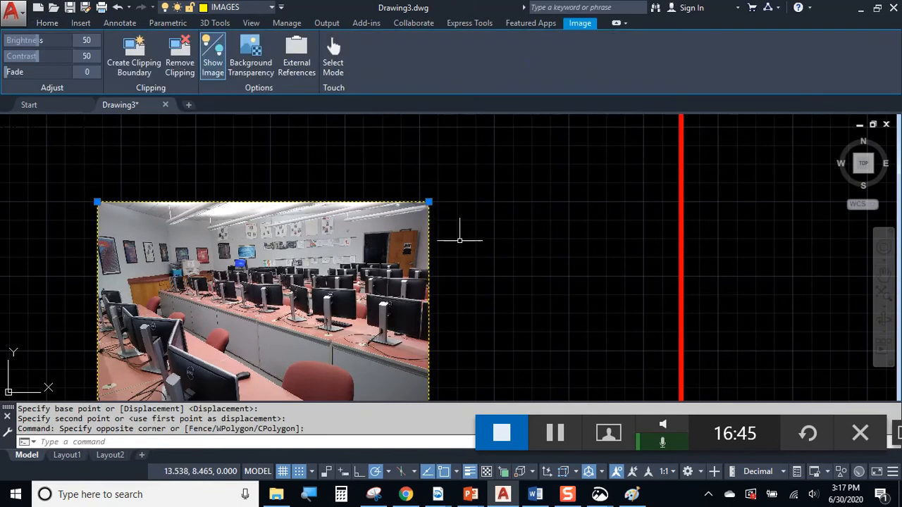
scroll(455, 224, down, 4)
scroll(363, 250, up, 2)
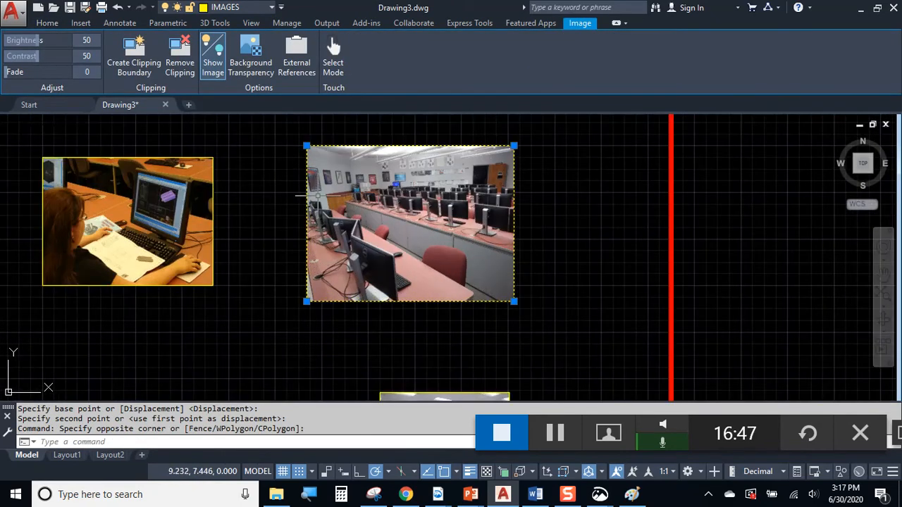
click(306, 302)
click(267, 331)
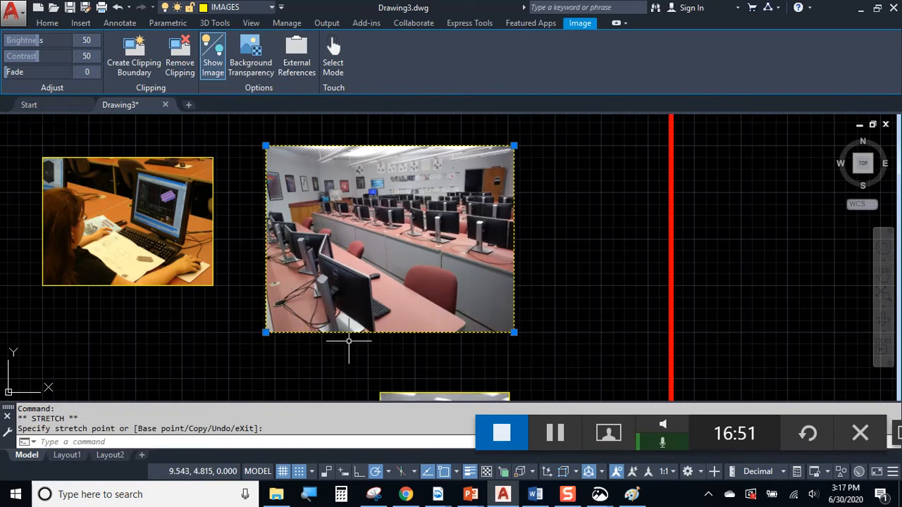
key(Escape)
Move the girl photo level with the large classroom photo
middle_drag(255, 291, 348, 305)
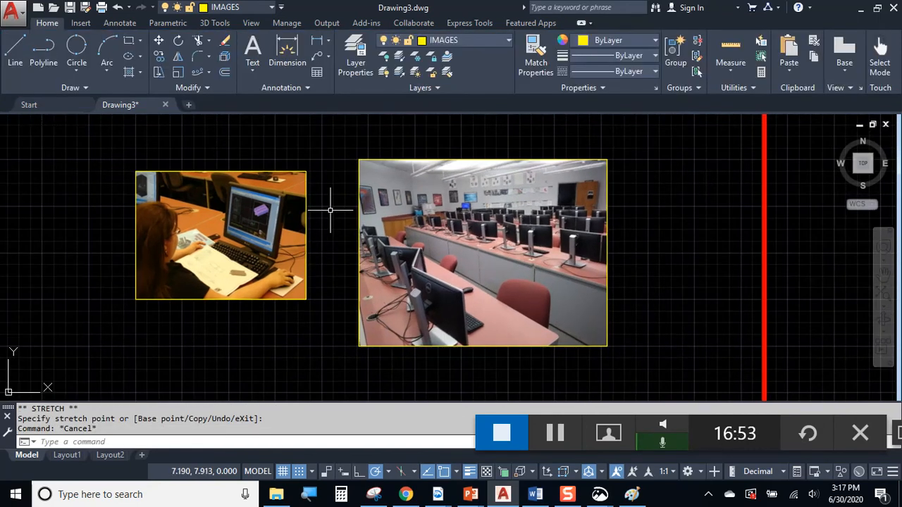
click(331, 329)
click(248, 210)
text(M)
key(Return)
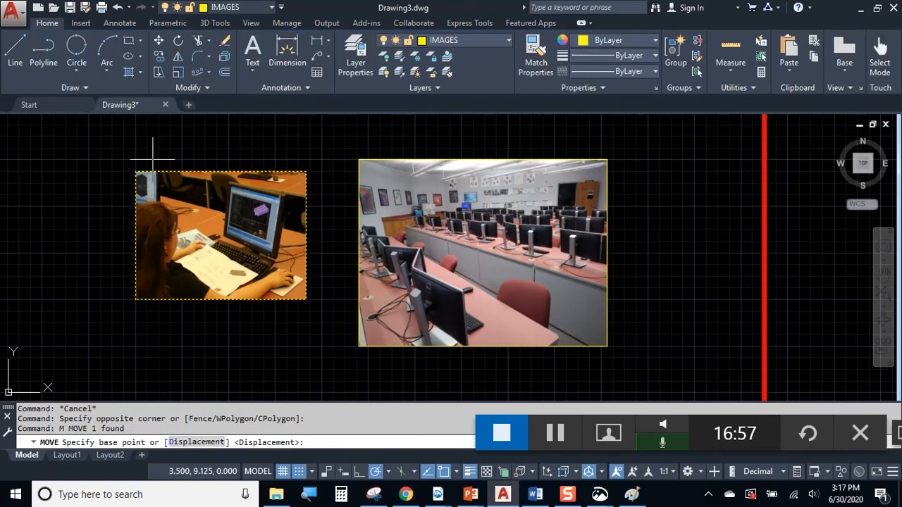
click(135, 170)
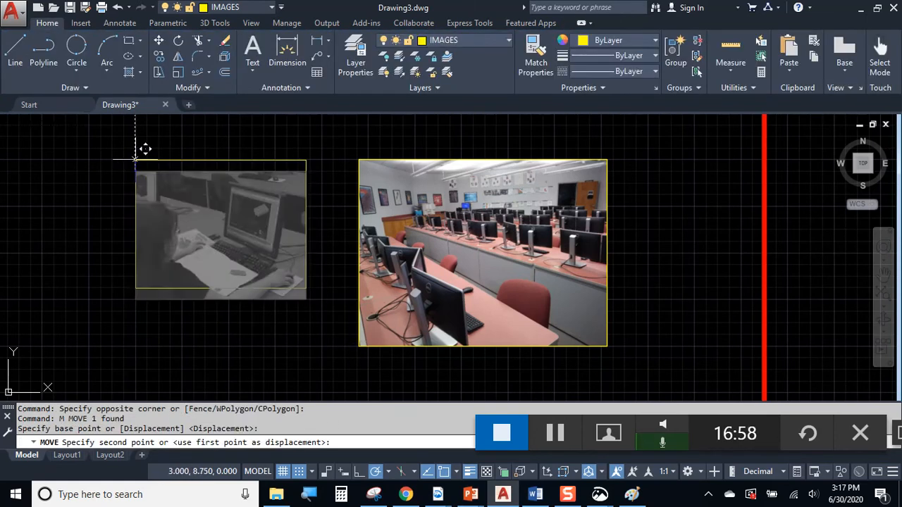
click(261, 277)
Enlarge the girl photo by stretching its lower-left corner down and left
click(226, 268)
click(181, 313)
click(194, 292)
click(134, 254)
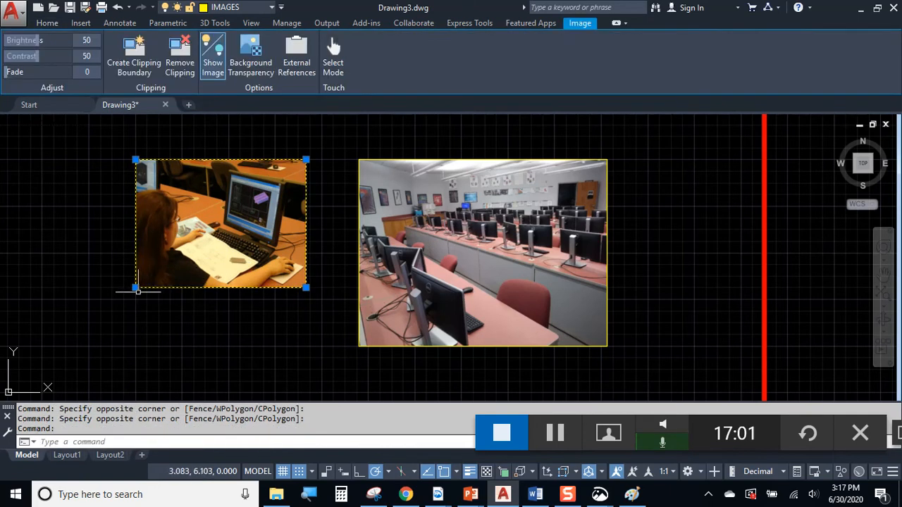
click(135, 288)
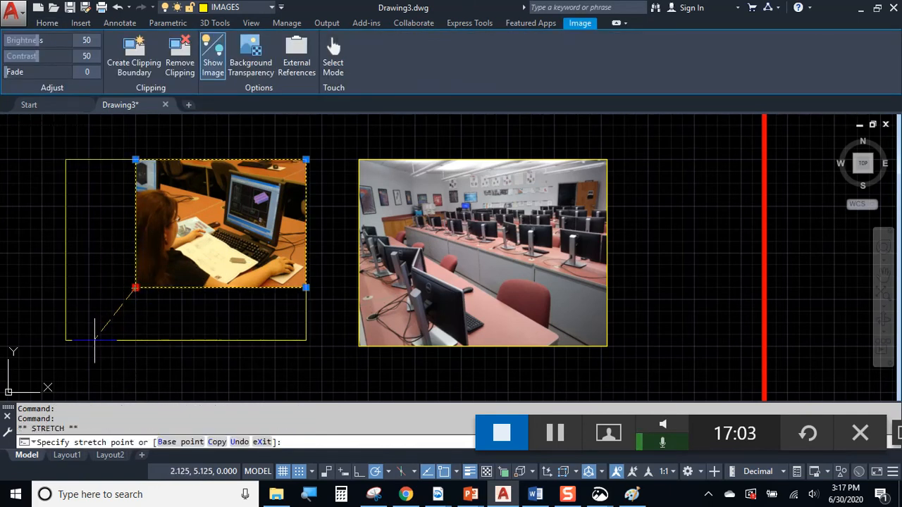
click(56, 345)
key(Escape)
Enlarge the building photo in the bottom row by stretching its top-left corner up and left
scroll(417, 279, down, 2)
middle_drag(415, 287, 435, 174)
scroll(297, 286, up, 2)
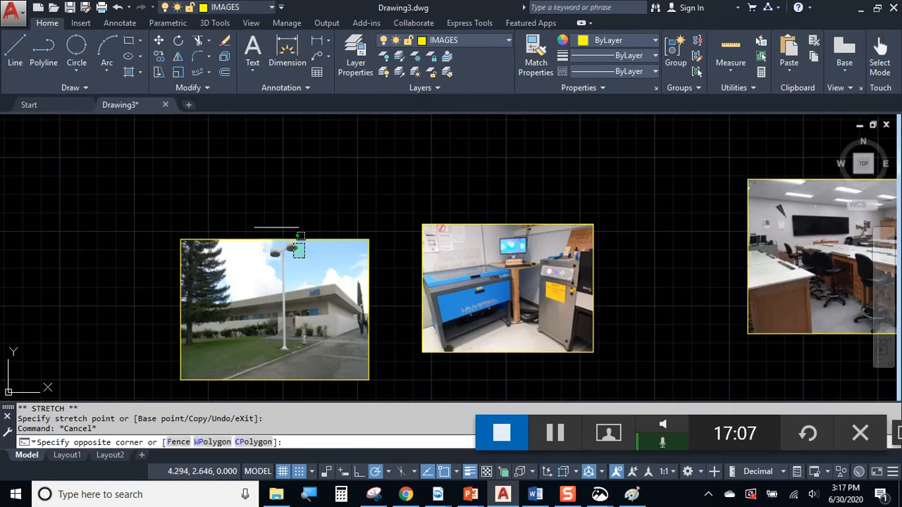
click(304, 259)
middle_drag(188, 314, 235, 302)
key(Escape)
click(255, 292)
click(177, 244)
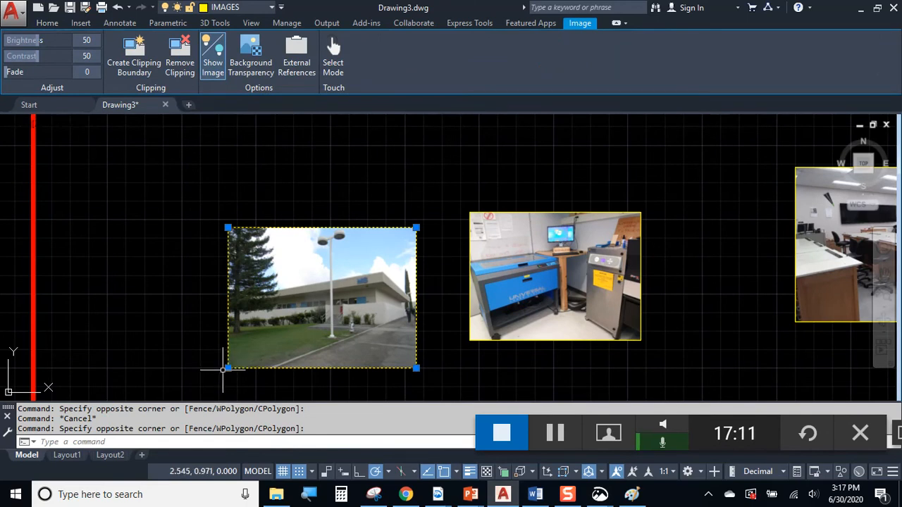
click(228, 227)
click(168, 145)
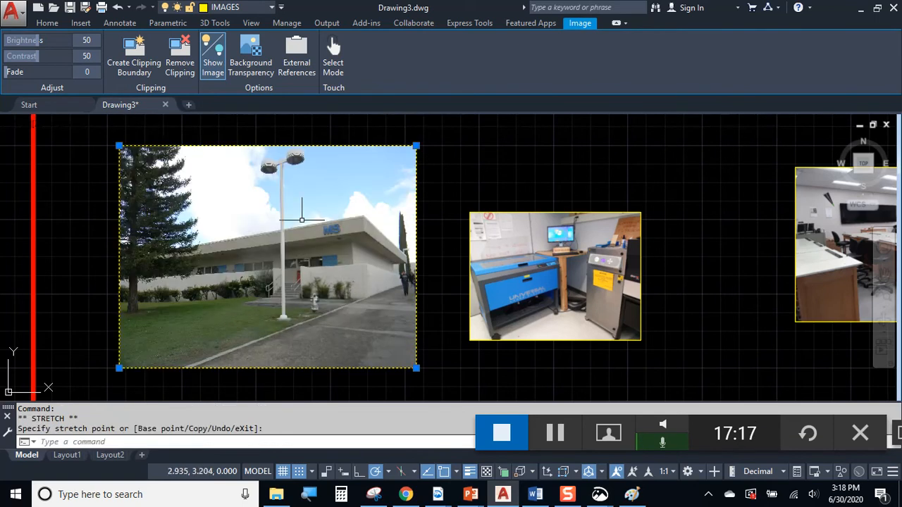
key(Escape)
Lower the laser-cutter photo slightly from its lower-left corner
click(539, 189)
click(488, 232)
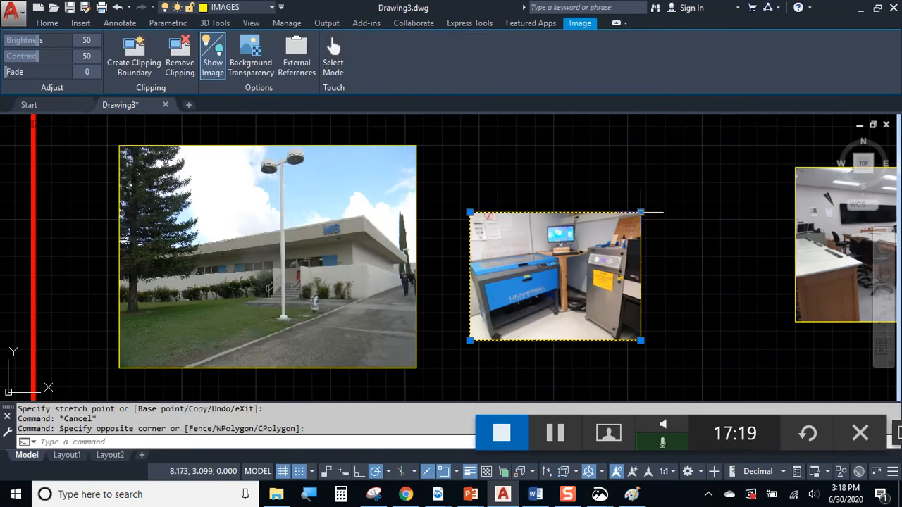
text(m)
key(Return)
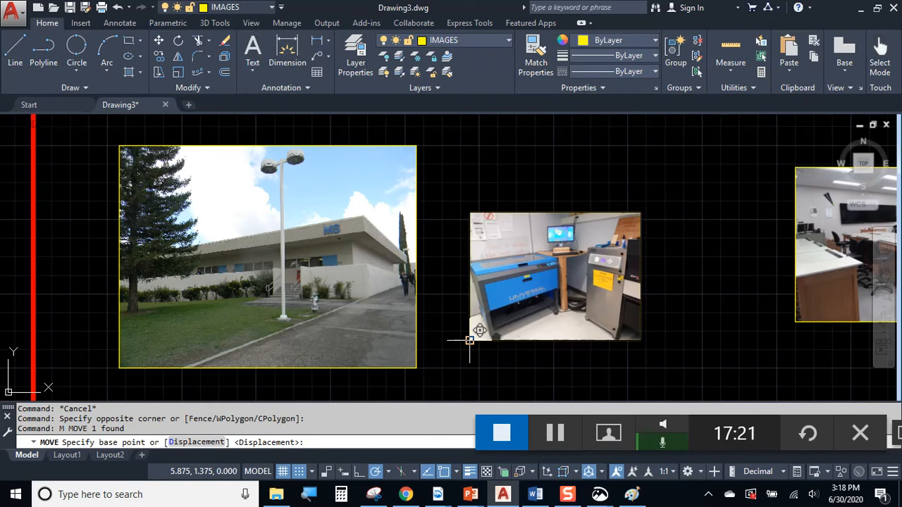
click(469, 341)
click(469, 367)
Enlarge the laser-cutter photo by stretching its top-right corner up and right
click(639, 282)
click(585, 224)
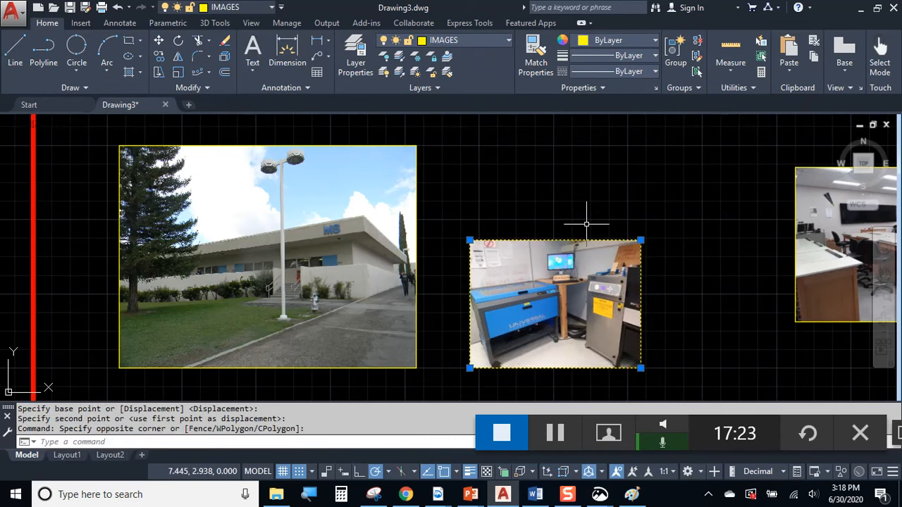
click(640, 240)
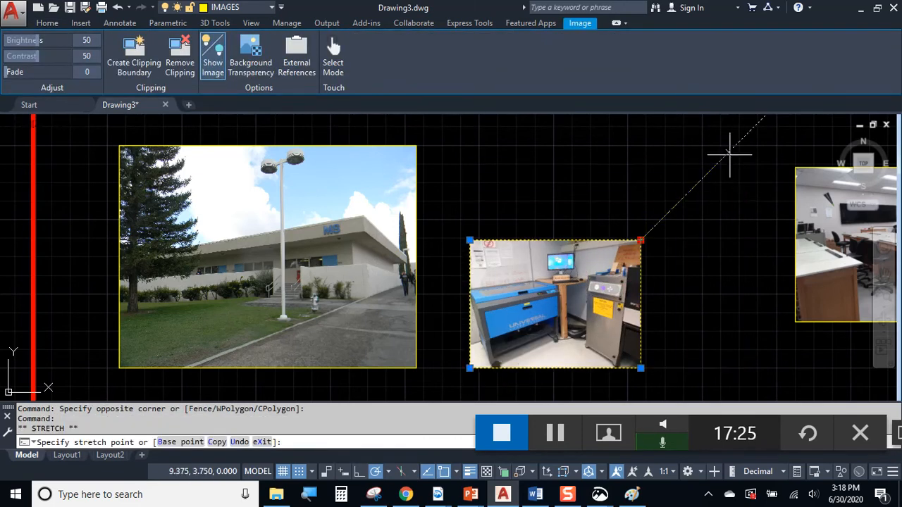
click(765, 144)
middle_drag(796, 240, 415, 234)
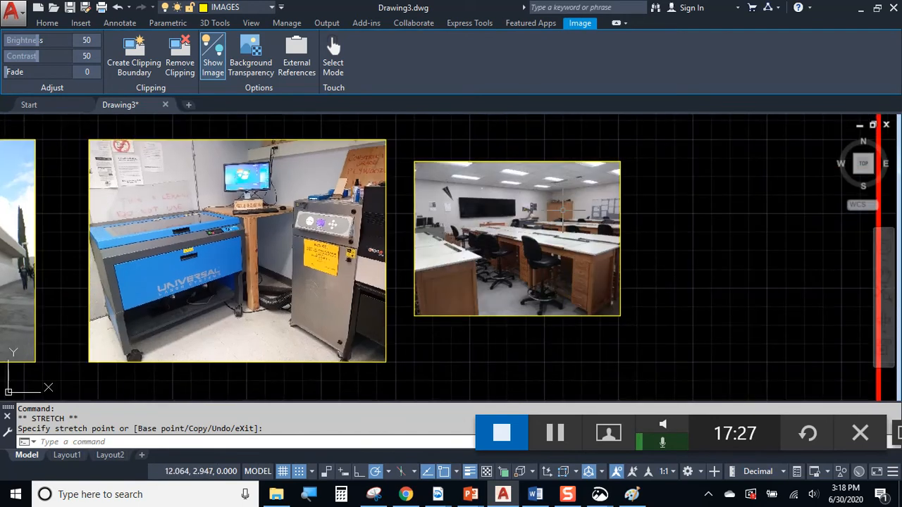
key(Escape)
Stretch the small classroom photo's bottom-left corner level with the neighbouring laser-cutter photo
click(598, 133)
click(505, 302)
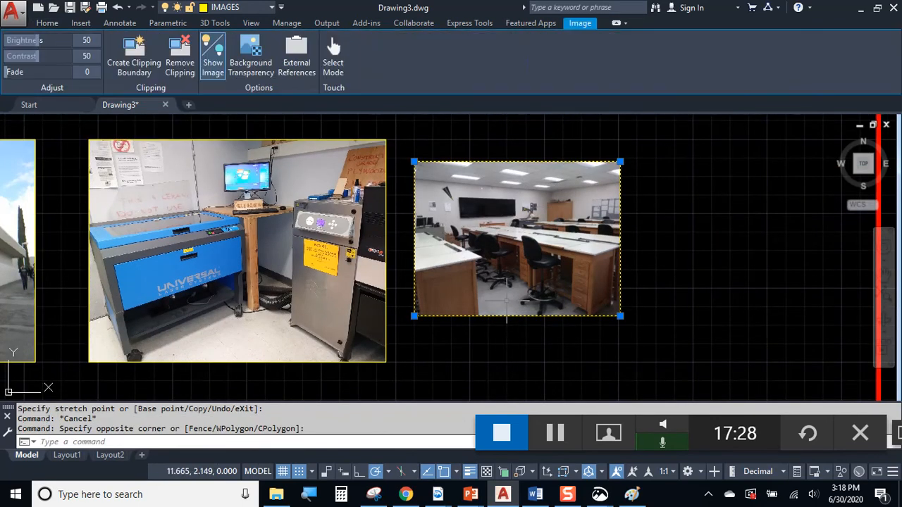
click(414, 316)
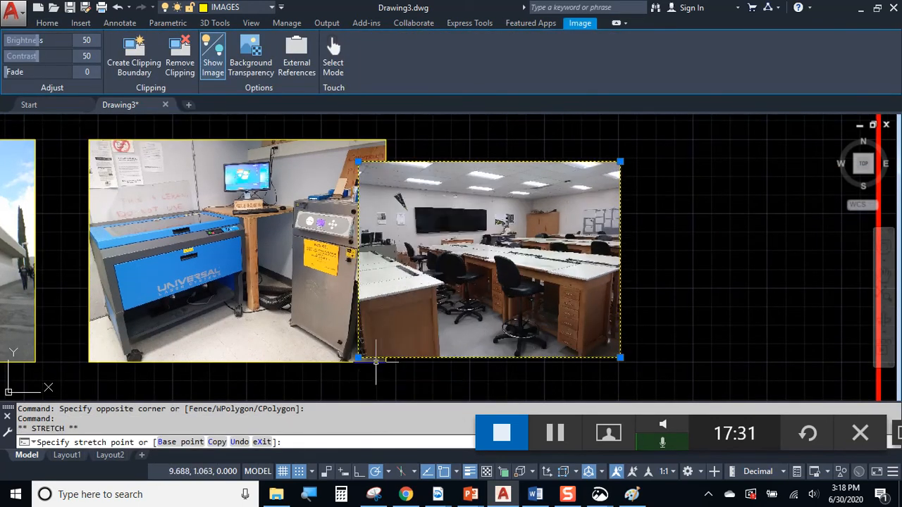
click(367, 361)
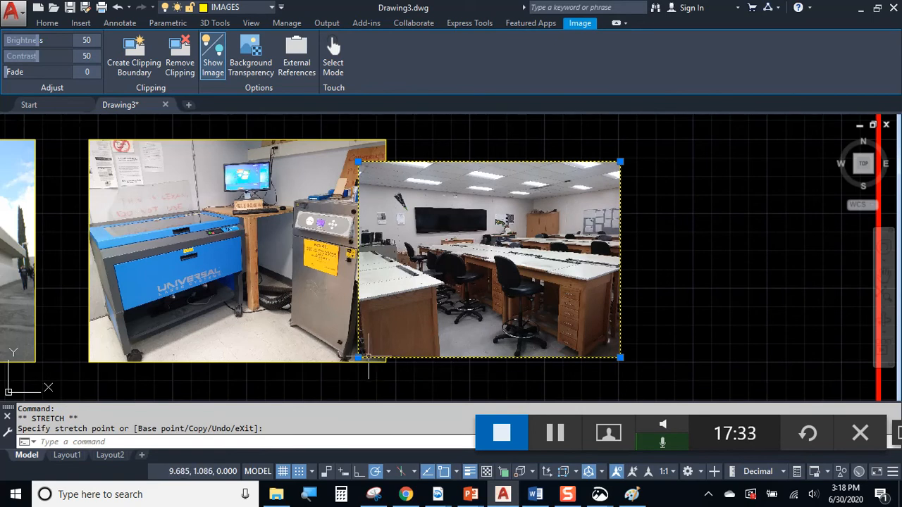
click(359, 357)
click(352, 362)
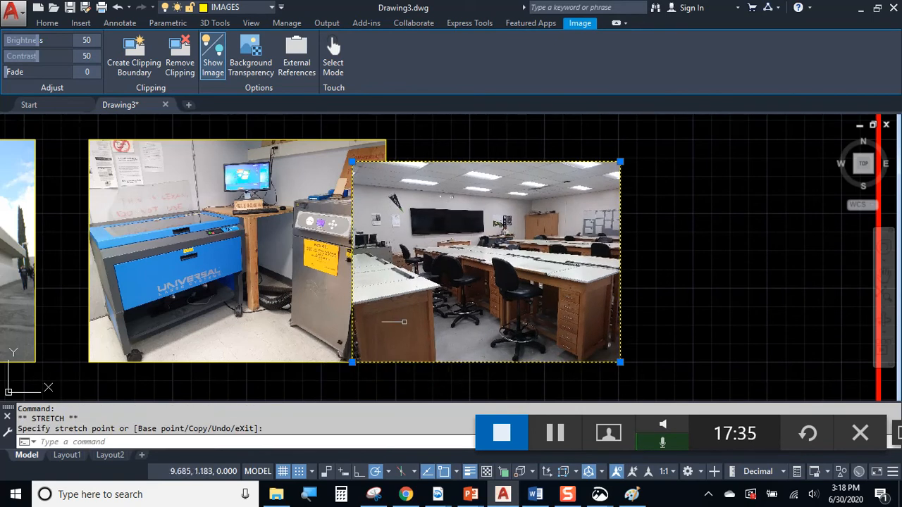
Try stretching the small classroom photo's top-right corner, cancel, and view the whole layout
click(617, 161)
click(620, 162)
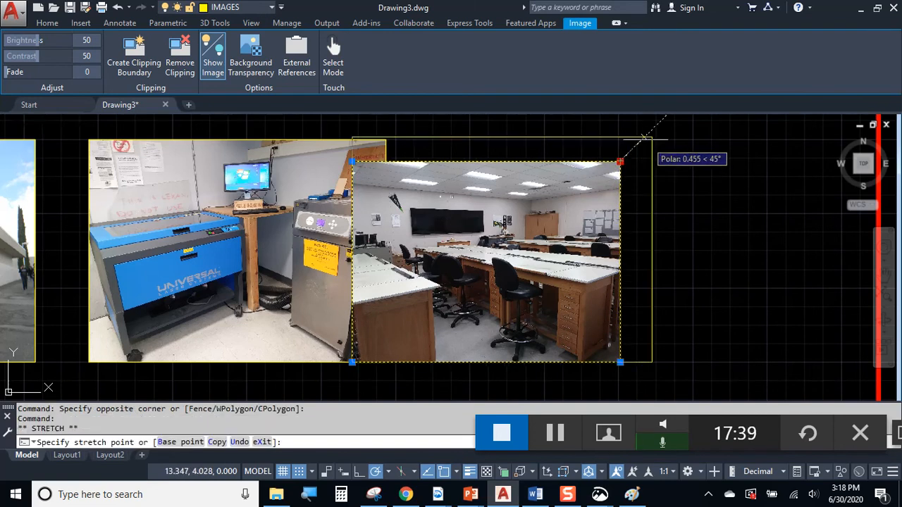
click(651, 136)
key(Escape)
scroll(694, 239, down, 3)
middle_drag(695, 240, 652, 324)
Use MOVE to shift the top-right and top-left photos slightly to the right
scroll(405, 196, up, 2)
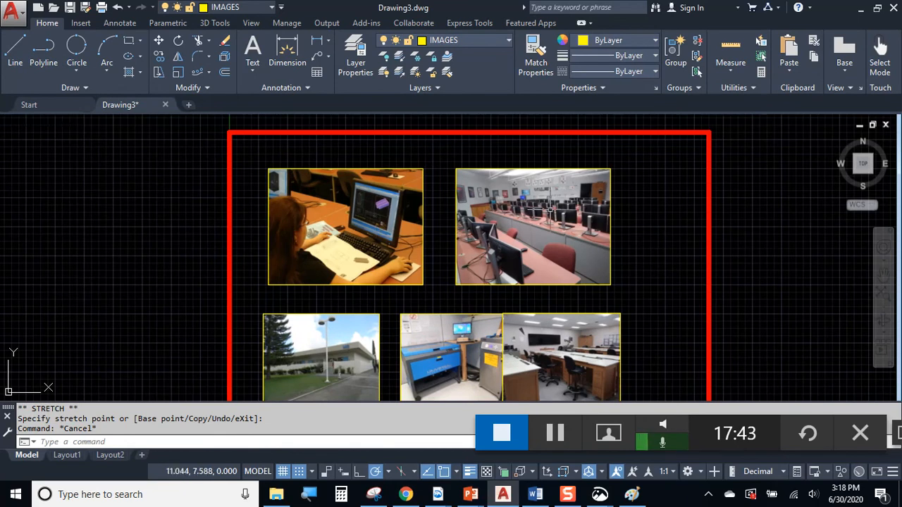
text(m)
key(Return)
click(641, 218)
click(567, 208)
key(Return)
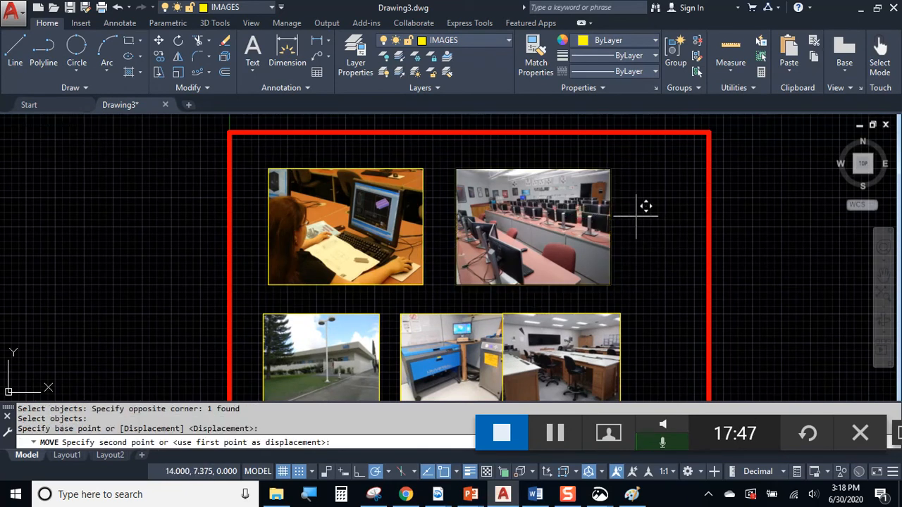
click(637, 204)
click(666, 206)
click(485, 214)
click(393, 191)
text(m)
key(Return)
click(452, 138)
click(473, 139)
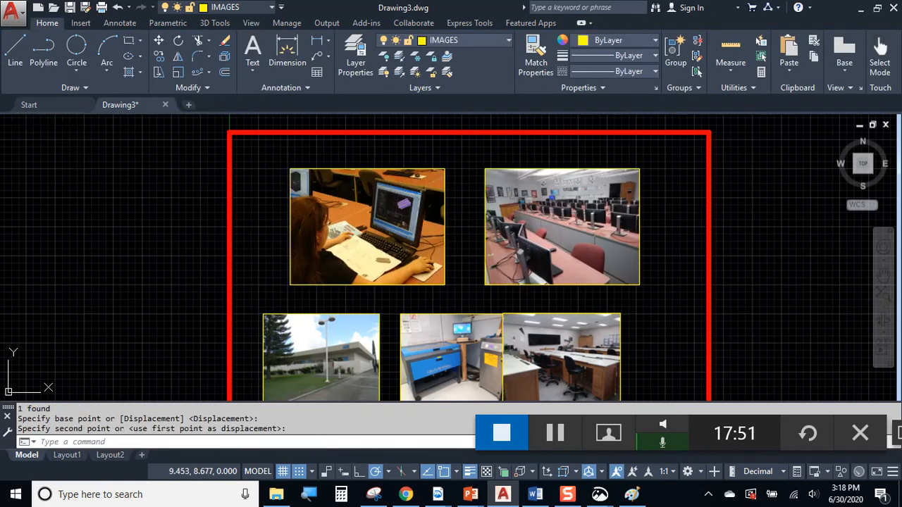
Move the bottom-right classroom photo right to leave a gap
middle_drag(479, 212, 486, 148)
click(639, 267)
click(609, 261)
text(m)
key(Return)
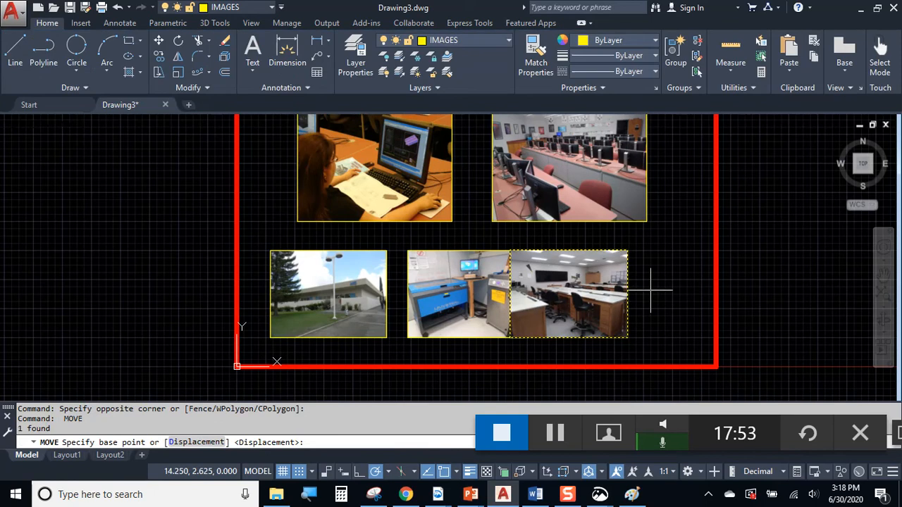
click(658, 283)
click(704, 285)
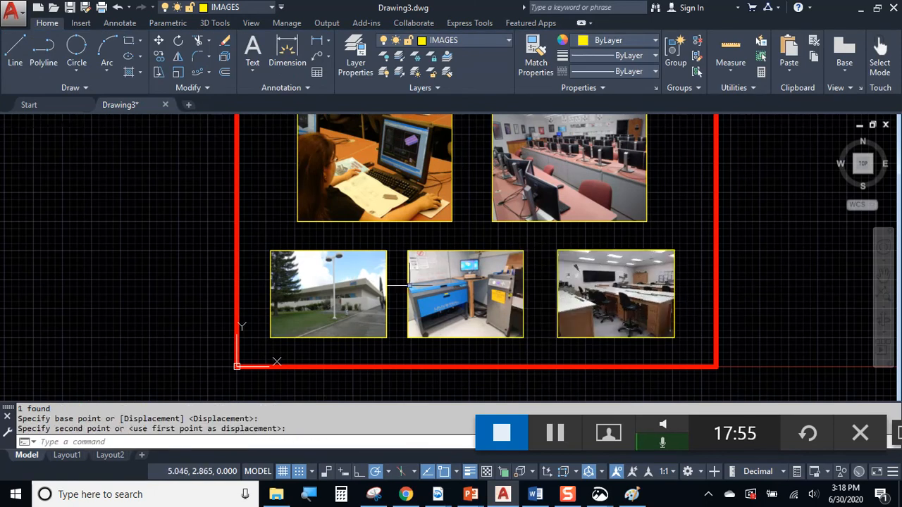
Adjust the bottom-left photo's position, first nudging it left, then back right
key(Return)
click(401, 284)
click(343, 245)
key(Return)
click(411, 227)
click(393, 227)
click(376, 312)
click(320, 299)
key(Return)
click(321, 228)
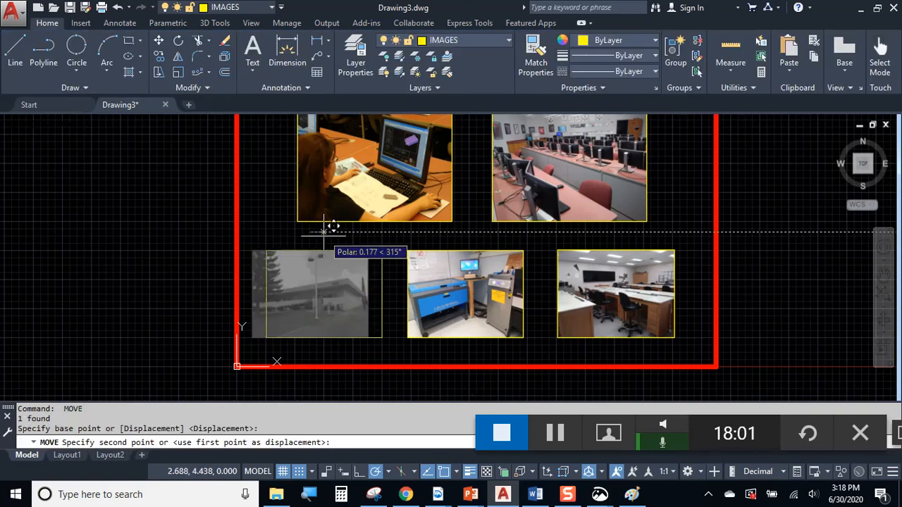
click(346, 228)
Center the middle bottom photo between its neighbours
click(536, 271)
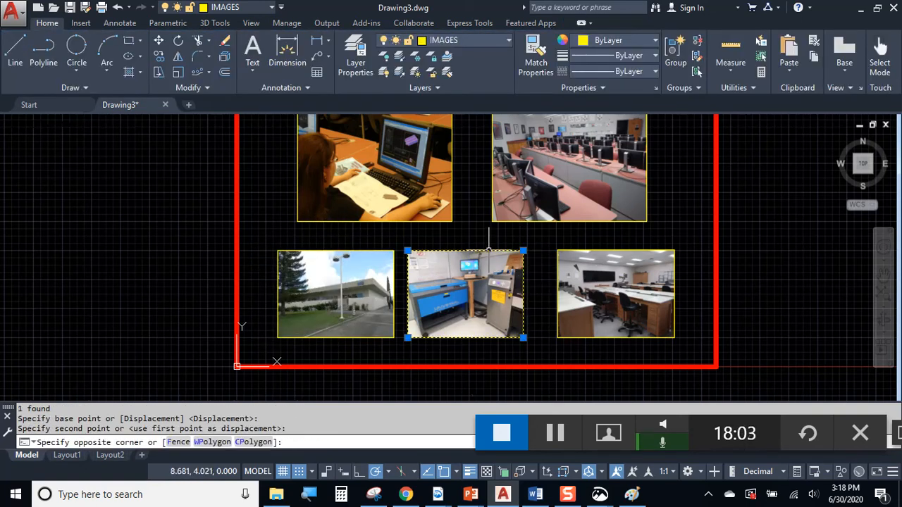
click(487, 248)
key(Return)
click(488, 232)
click(498, 231)
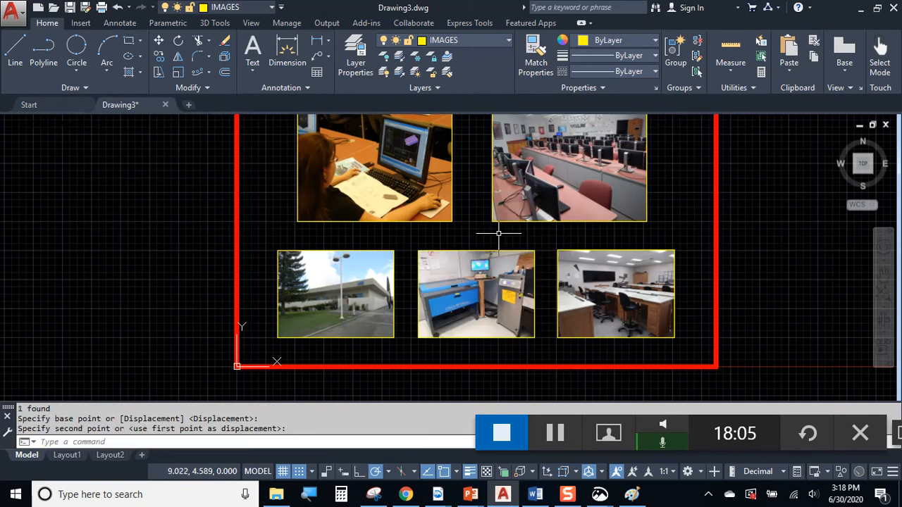
Select all five photos for a move, then cancel it
mouse_move(510, 258)
middle_down()
mouse_move(525, 223)
mouse_move(523, 325)
middle_up()
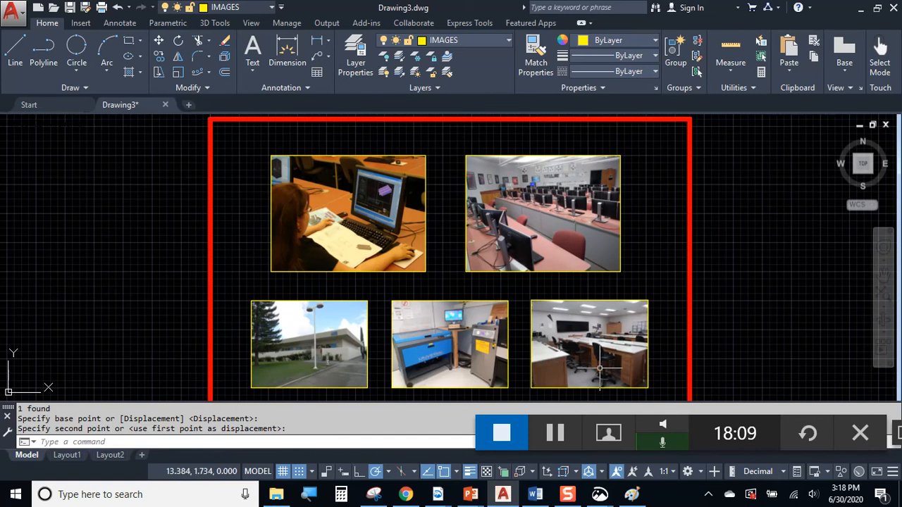
middle_drag(591, 340, 597, 332)
click(573, 392)
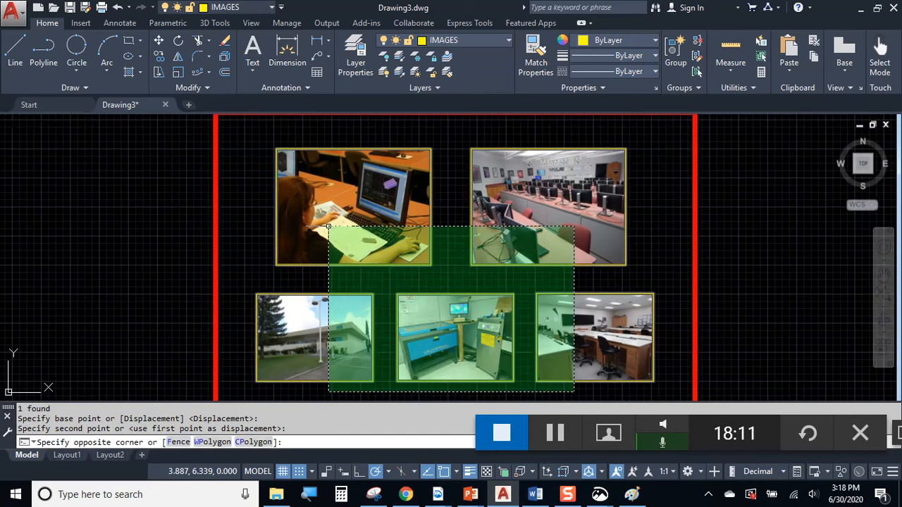
click(257, 222)
text(m)
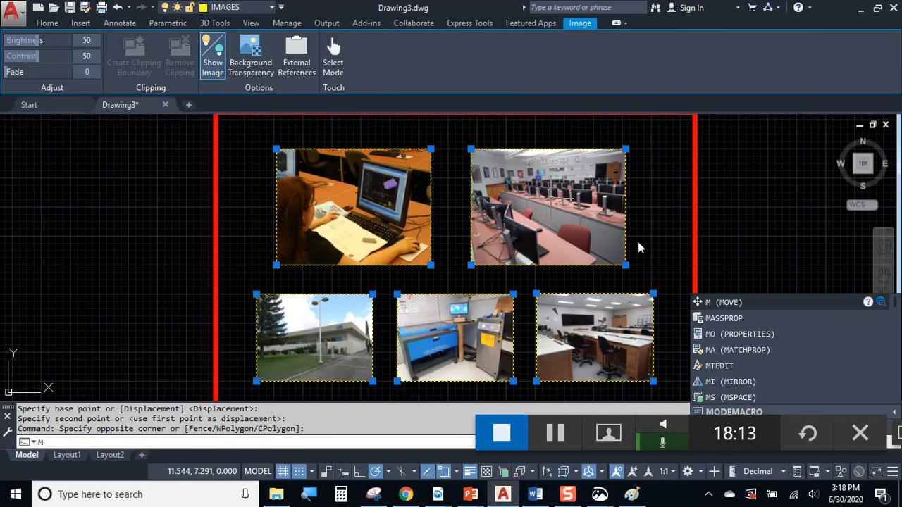
key(Return)
click(652, 255)
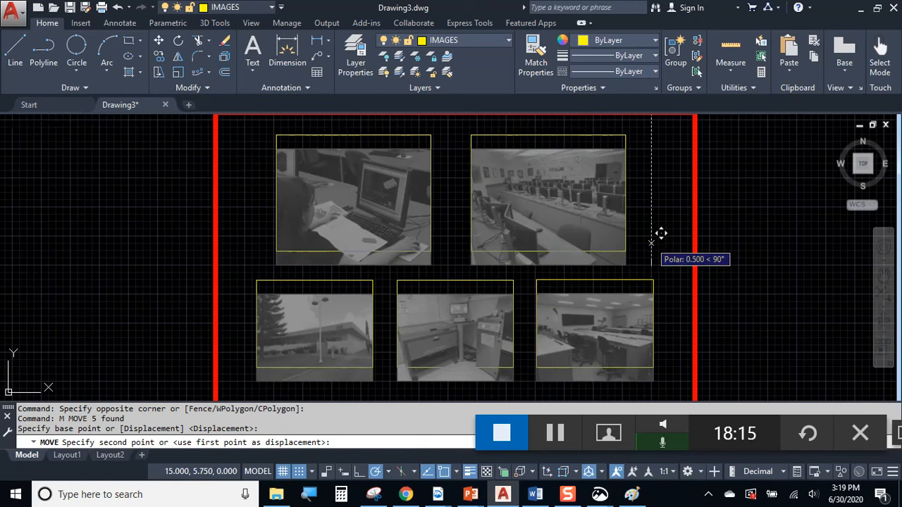
key(Escape)
Lower the three bottom-row photos slightly, then select the top-left photo
middle_drag(655, 260, 667, 203)
click(684, 250)
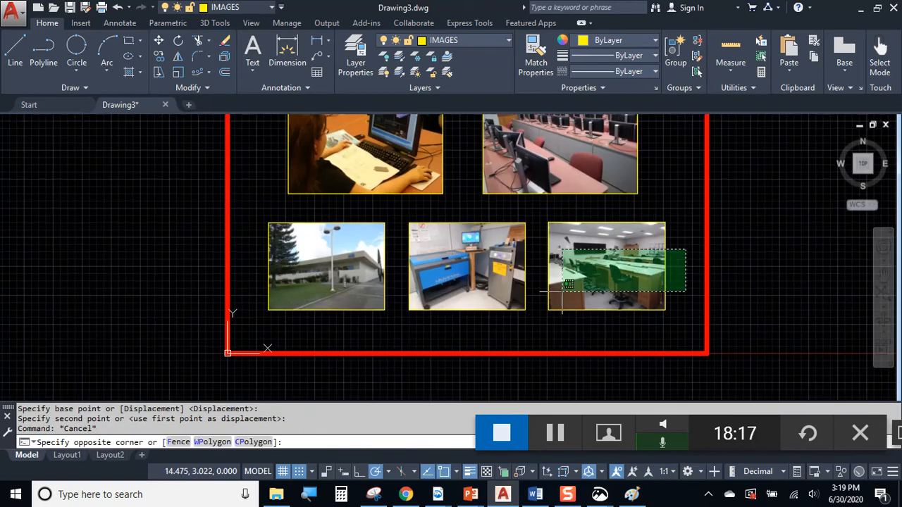
click(271, 313)
text(m)
key(Return)
click(677, 169)
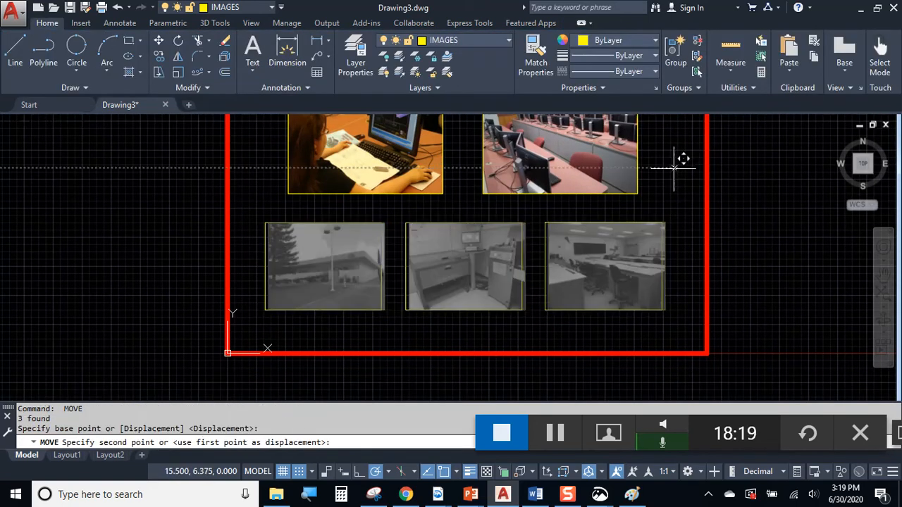
click(685, 182)
key(Escape)
middle_drag(677, 232, 679, 262)
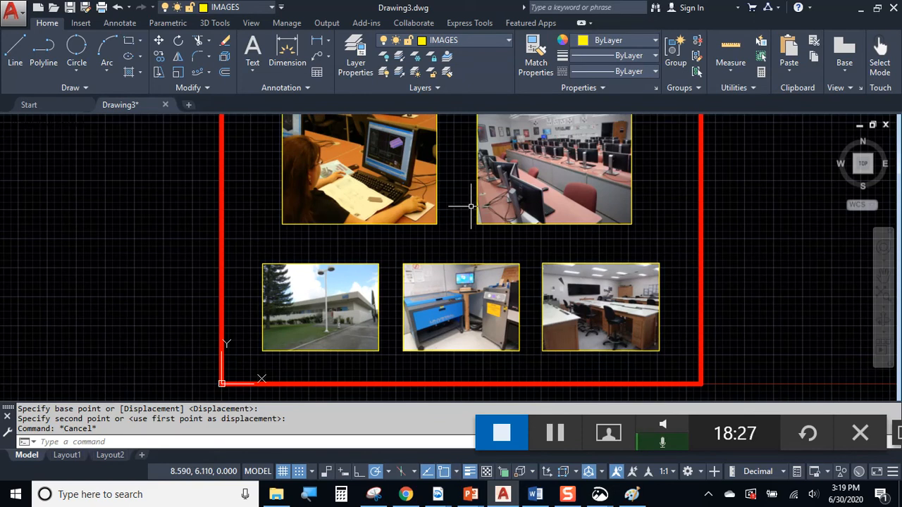
middle_drag(470, 206, 460, 226)
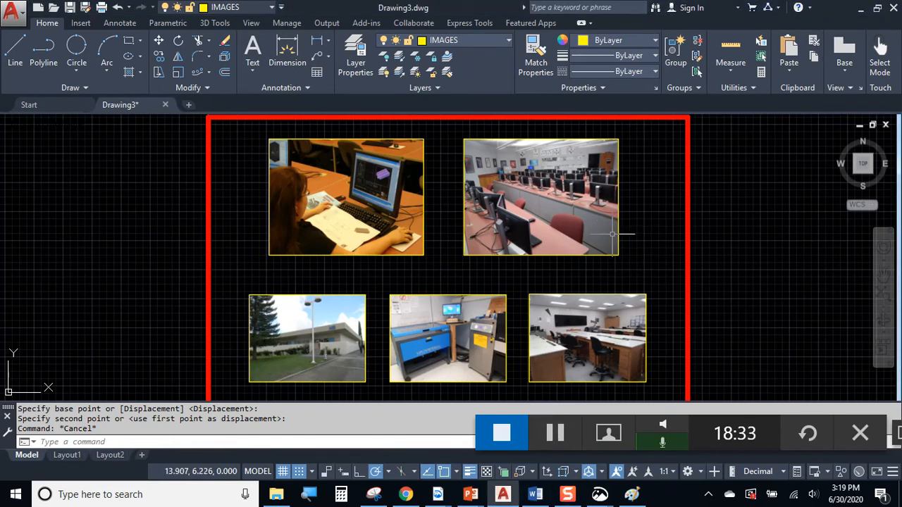
click(423, 177)
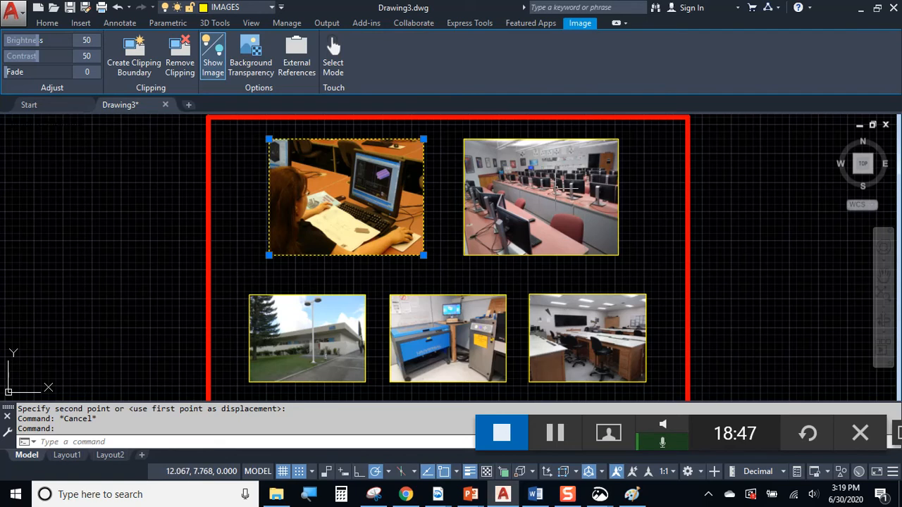
middle_drag(519, 187, 419, 175)
scroll(376, 143, up, 1)
middle_drag(376, 143, 357, 186)
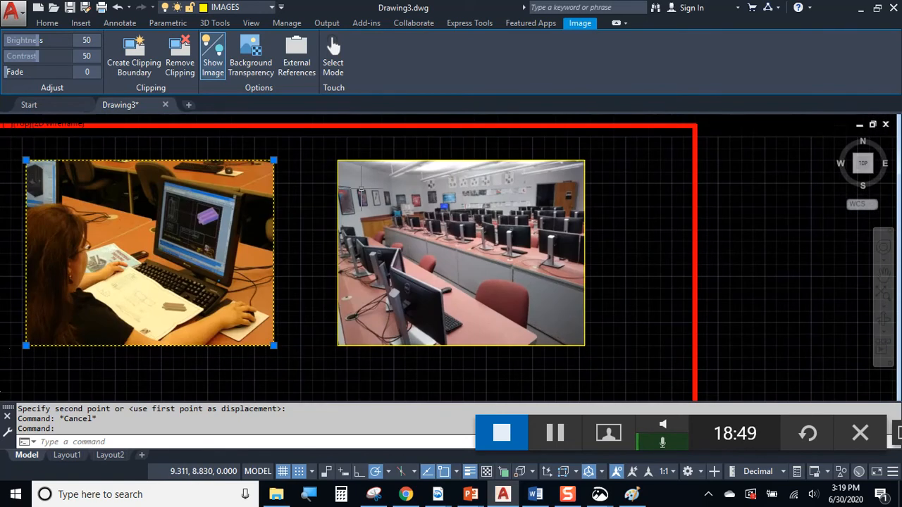
scroll(362, 337, up, 2)
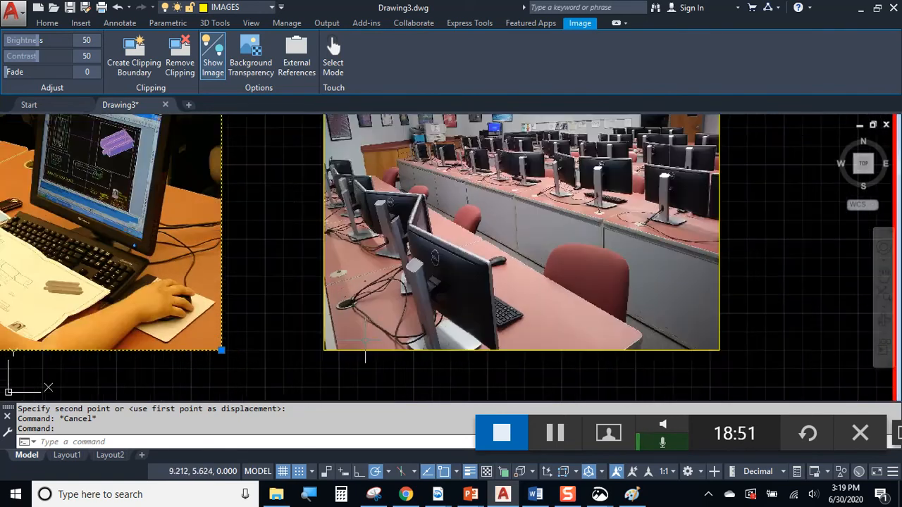
scroll(712, 299, down, 2)
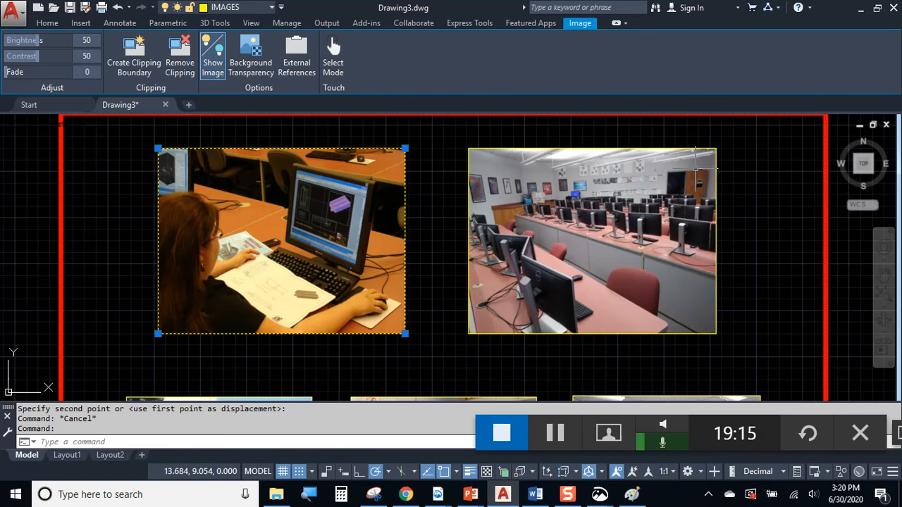
key(Escape)
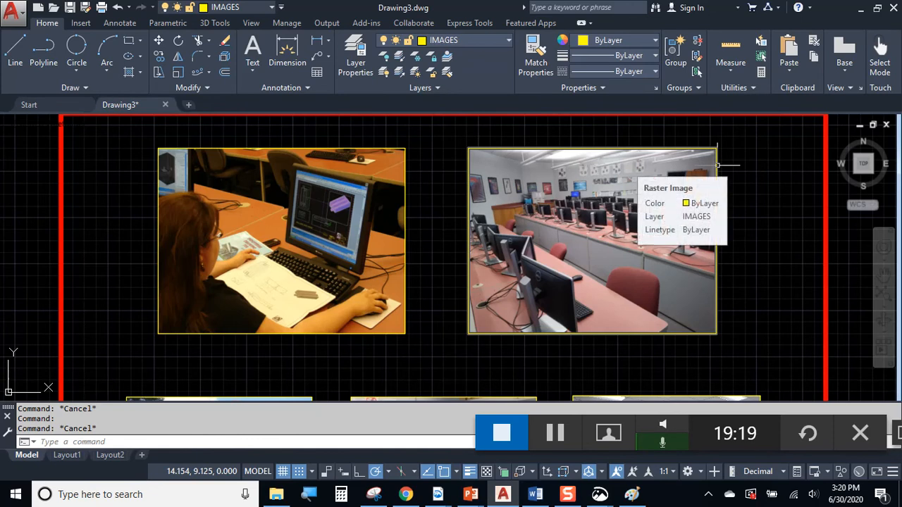
scroll(717, 164, down, 4)
middle_drag(718, 181, 584, 181)
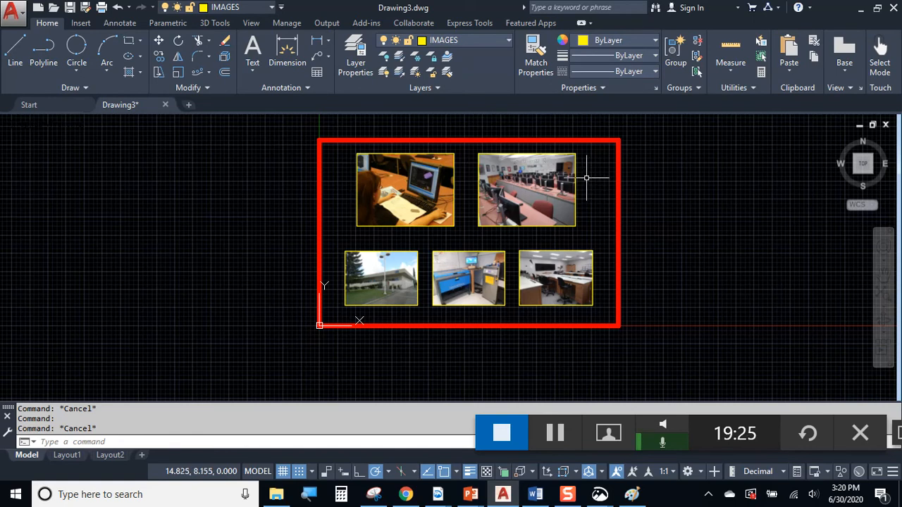
Window-select each of the five photos to check the layout, then pan slightly
scroll(584, 181, up, 2)
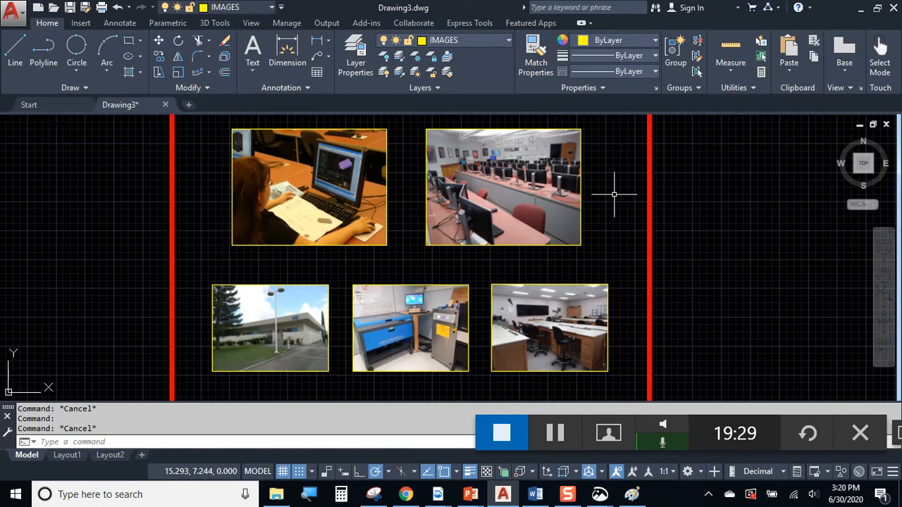
click(614, 193)
click(535, 154)
click(417, 180)
click(378, 158)
click(332, 262)
click(304, 290)
click(447, 280)
click(417, 310)
click(573, 279)
click(558, 305)
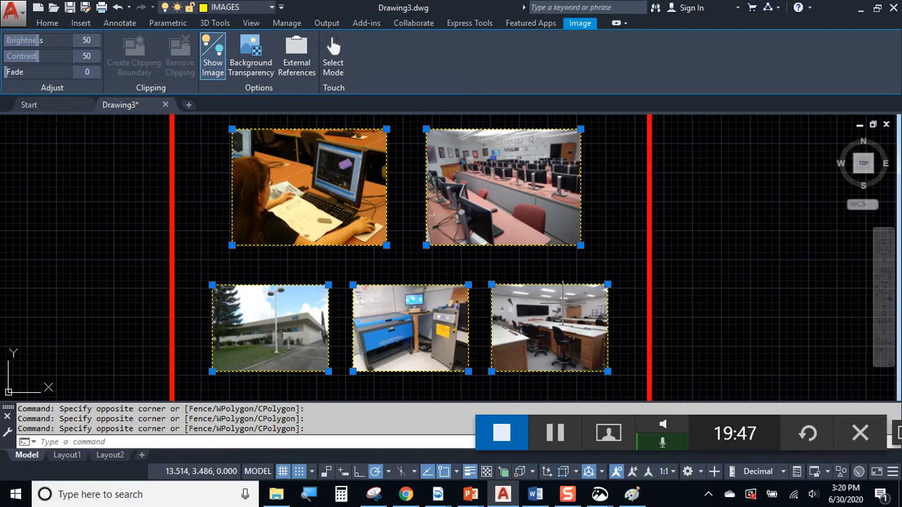
middle_drag(528, 263, 536, 268)
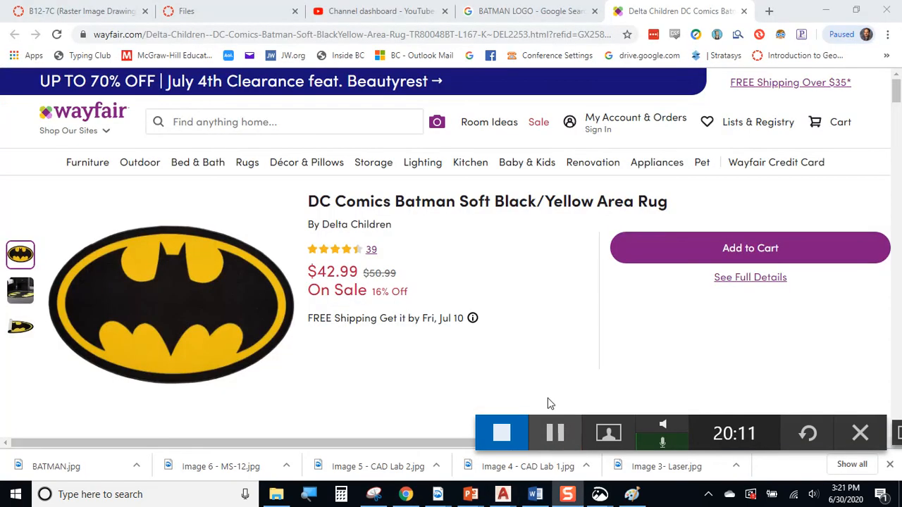
Switch from the Wayfair page to the blank Drawing4 and type ATT
click(532, 329)
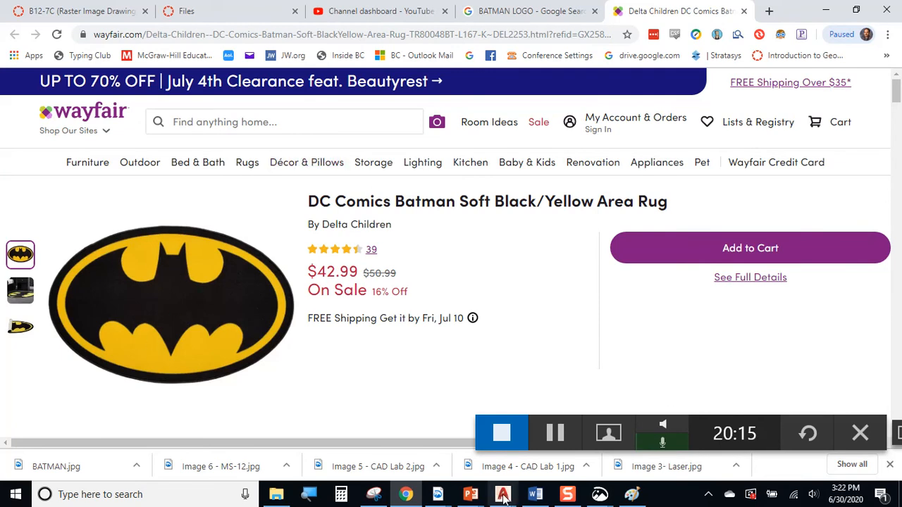
mouse_move(502, 494)
click(534, 443)
text(ATTACH)
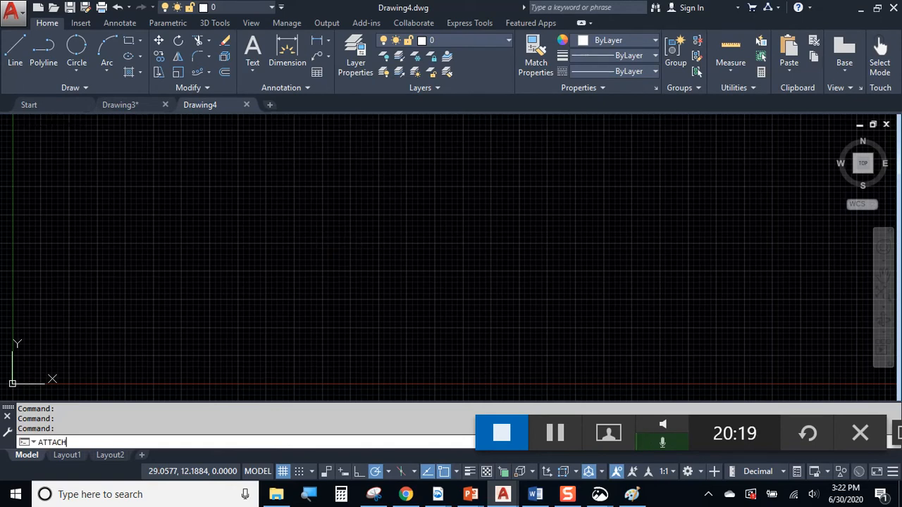
Attach the BATMAN image from the Desktop and place it in the drawing
key(Return)
click(187, 198)
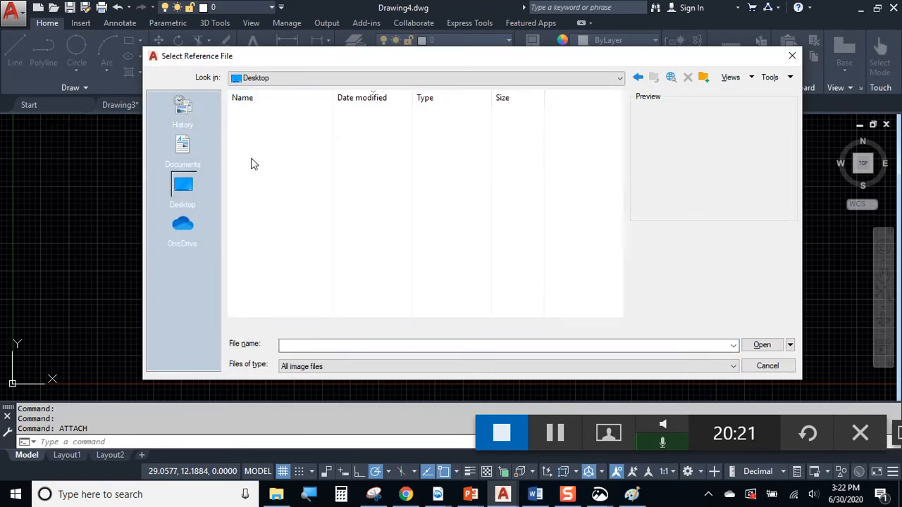
click(260, 112)
click(744, 346)
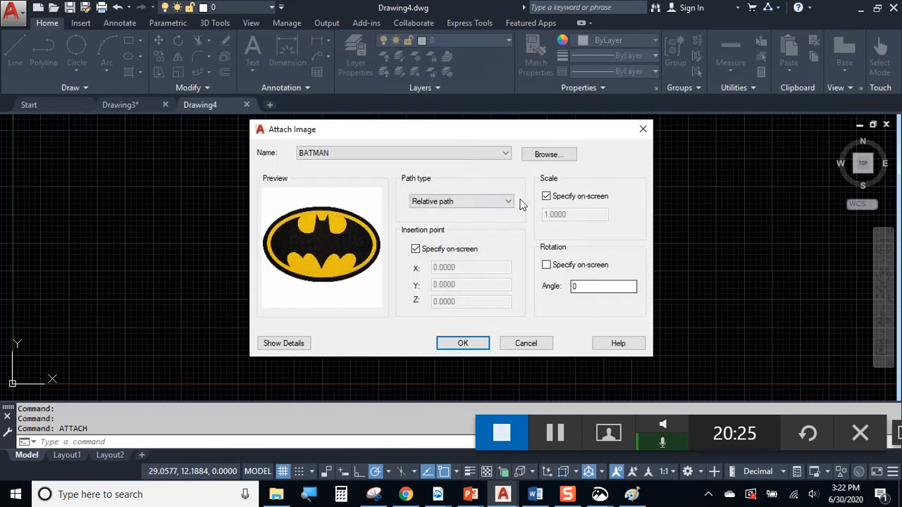
click(466, 345)
click(305, 343)
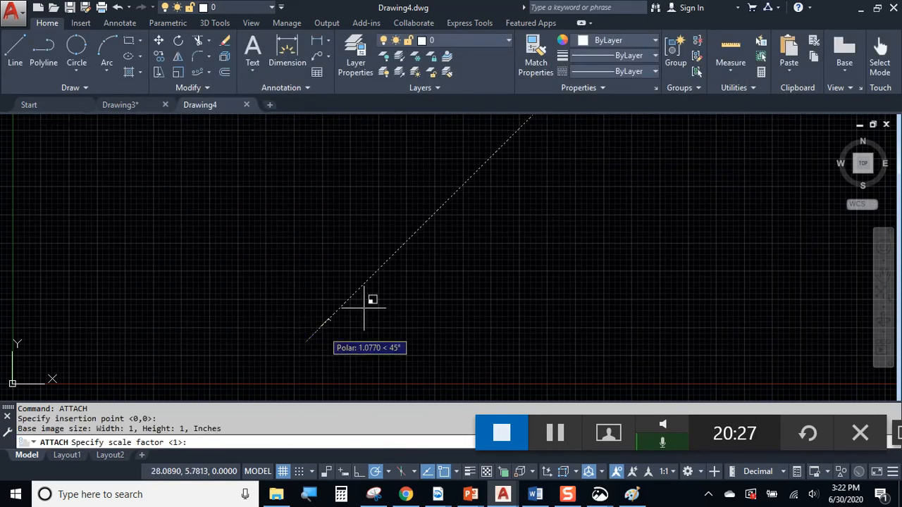
click(479, 243)
mouse_move(500, 225)
middle_down()
mouse_move(665, 236)
mouse_move(629, 251)
mouse_move(580, 252)
middle_up()
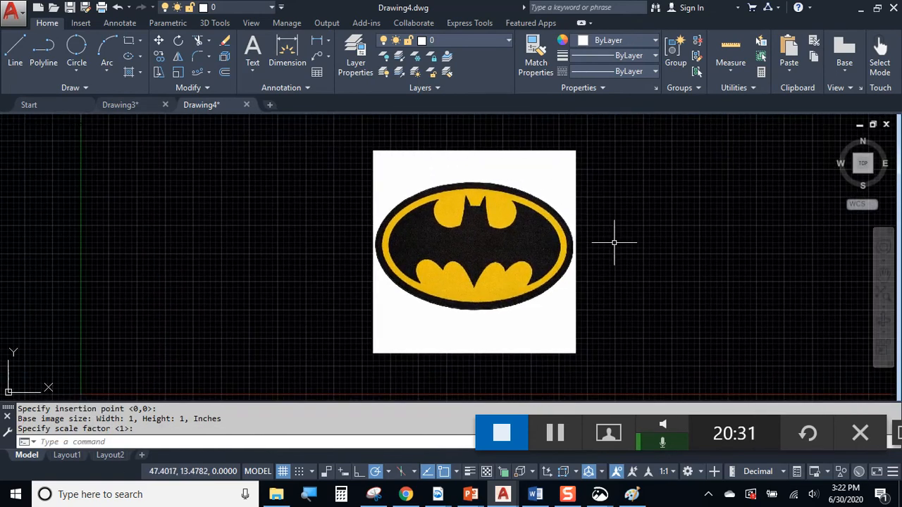
Save the drawing to the Desktop as bATMAN
click(85, 9)
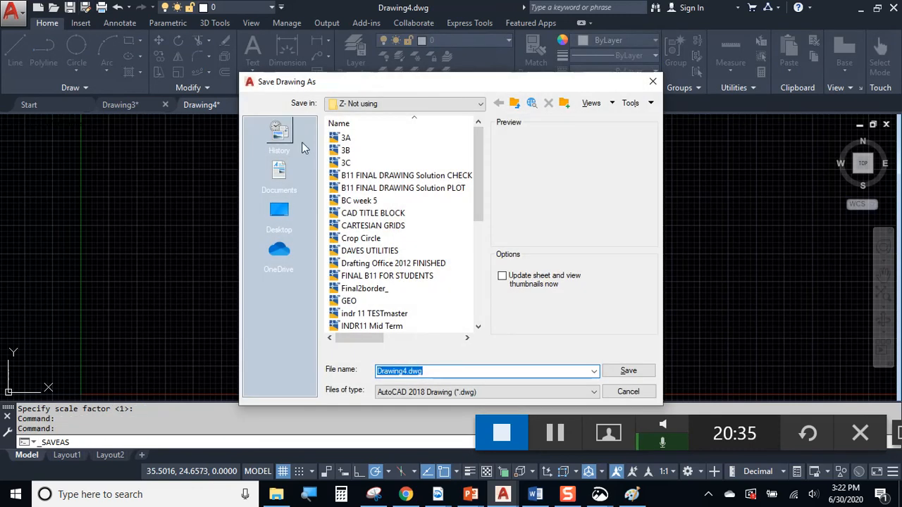
click(293, 217)
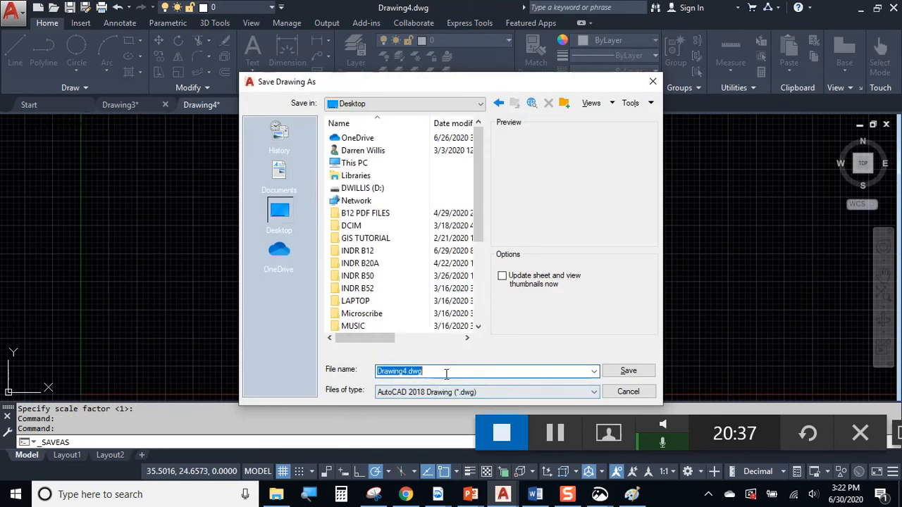
text(bAT)
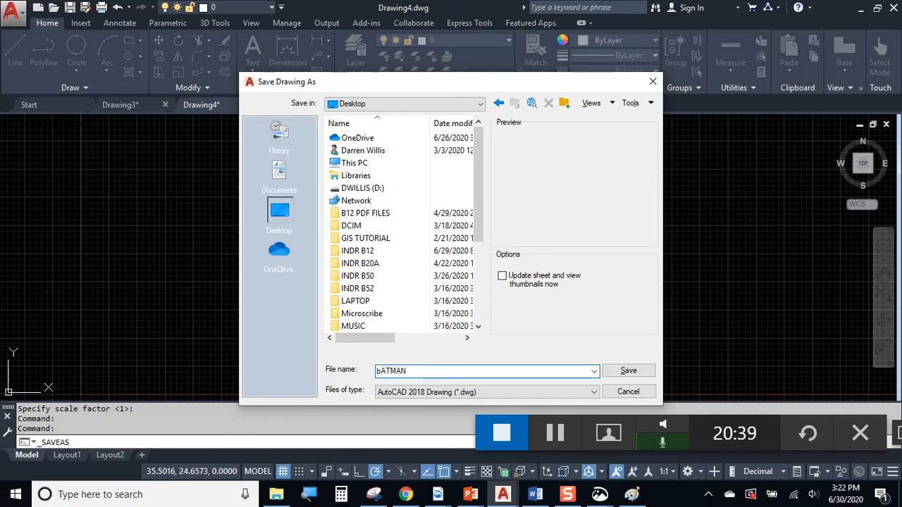
text(MAN)
key(Return)
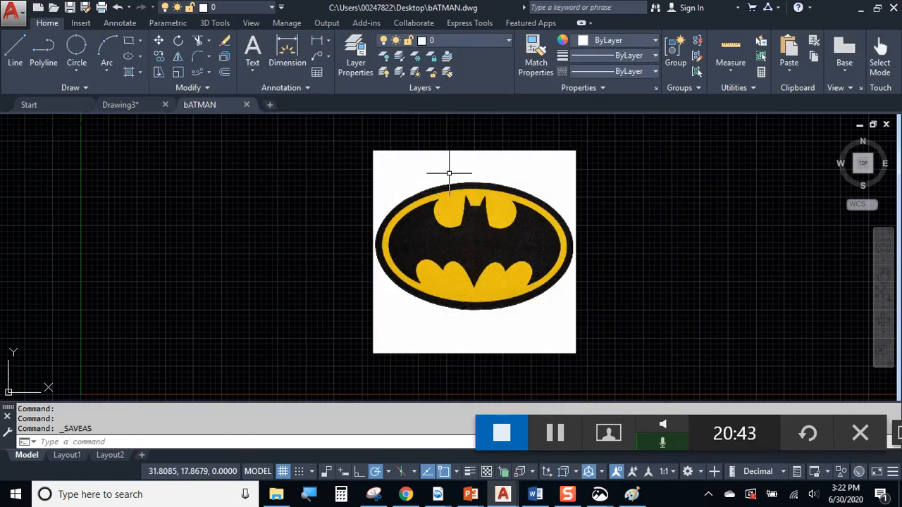
Select and deselect the Batman image a few times, then close the bATMAN drawing
click(469, 145)
click(464, 160)
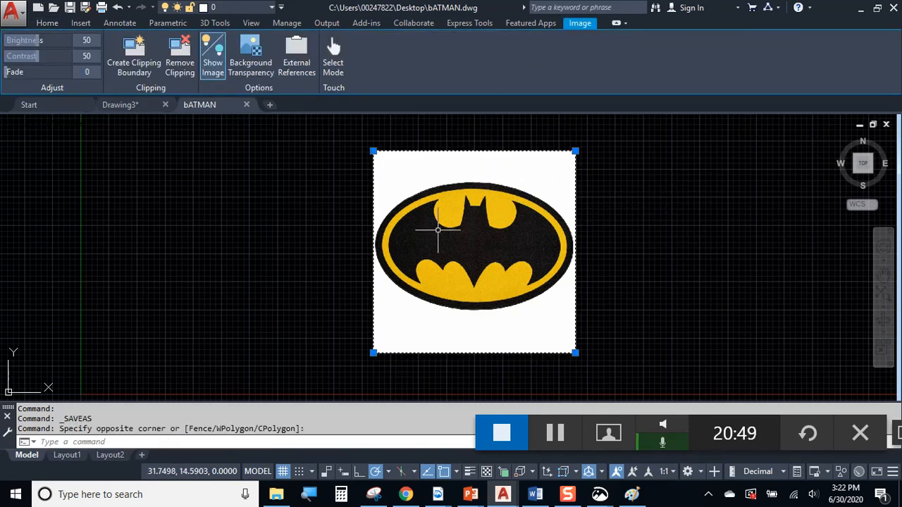
key(Escape)
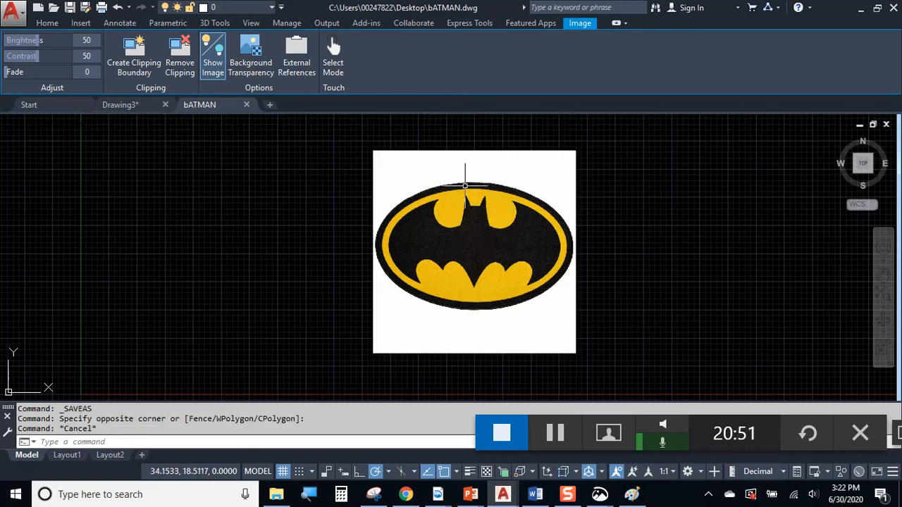
click(576, 150)
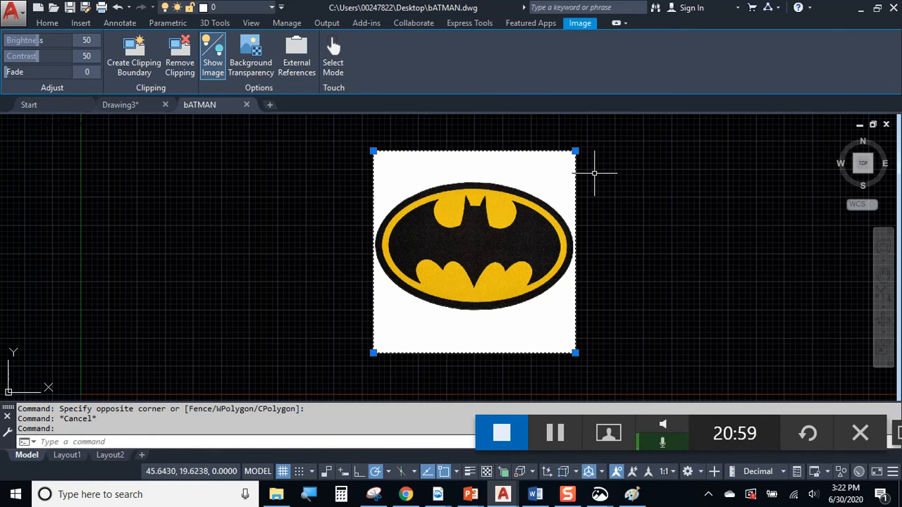
key(Escape)
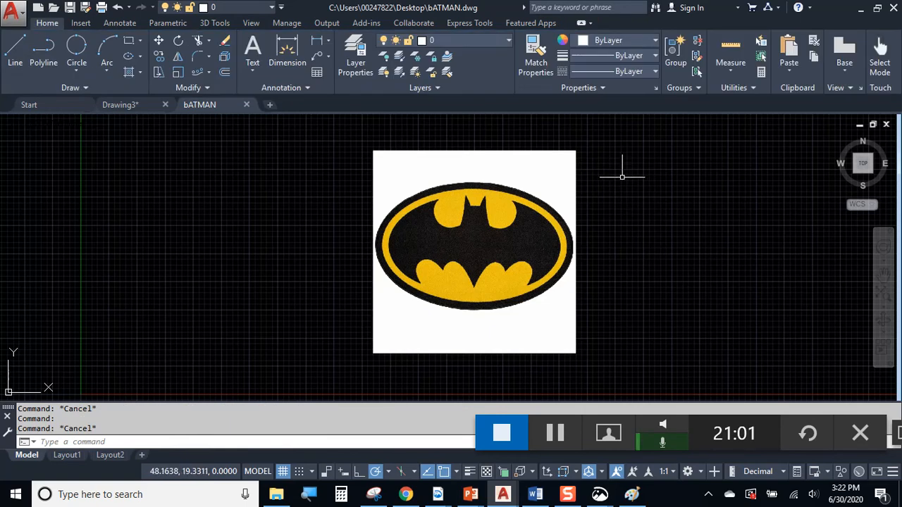
click(574, 153)
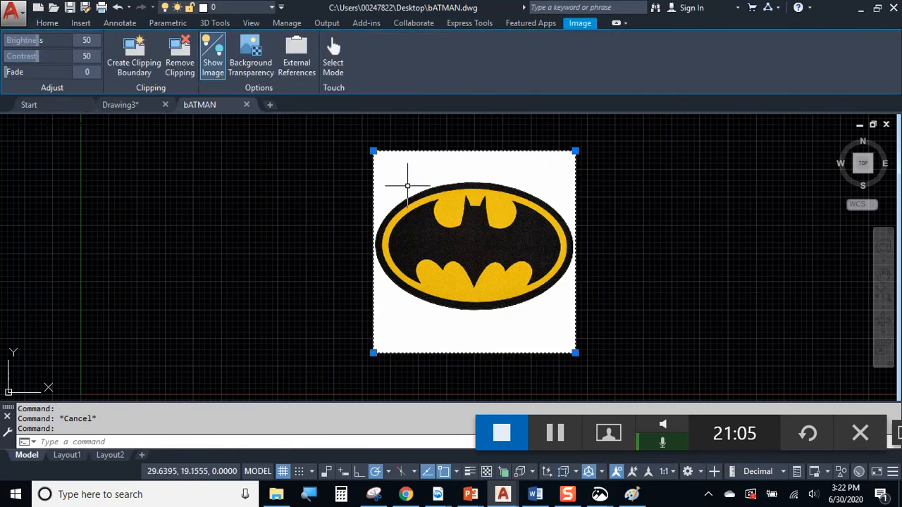
key(Escape)
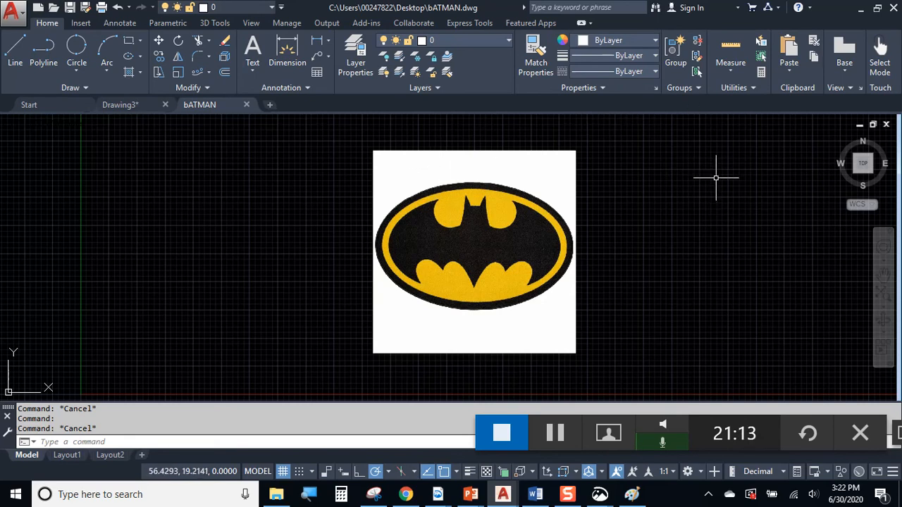
click(248, 104)
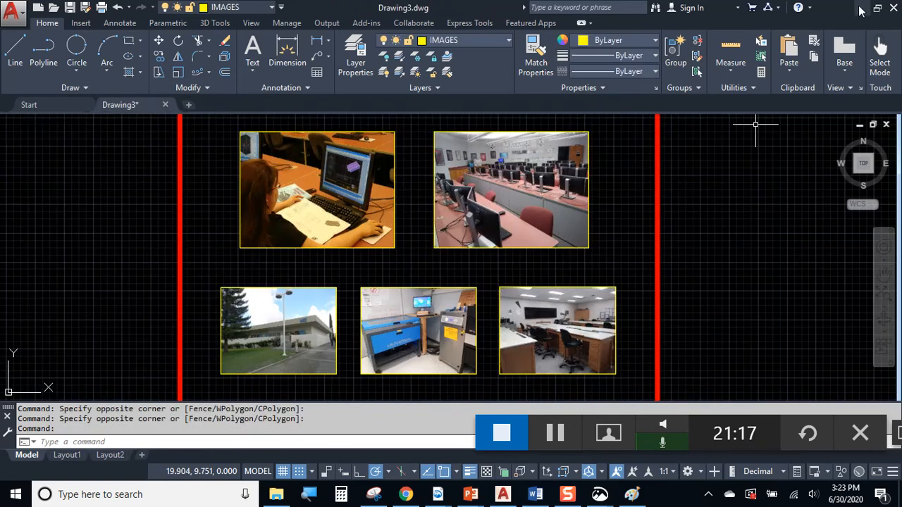
Minimize AutoCAD, Chrome and Paint, move the BATMAN desktop icon to middle-right, and restore AutoCAD
click(859, 8)
click(823, 11)
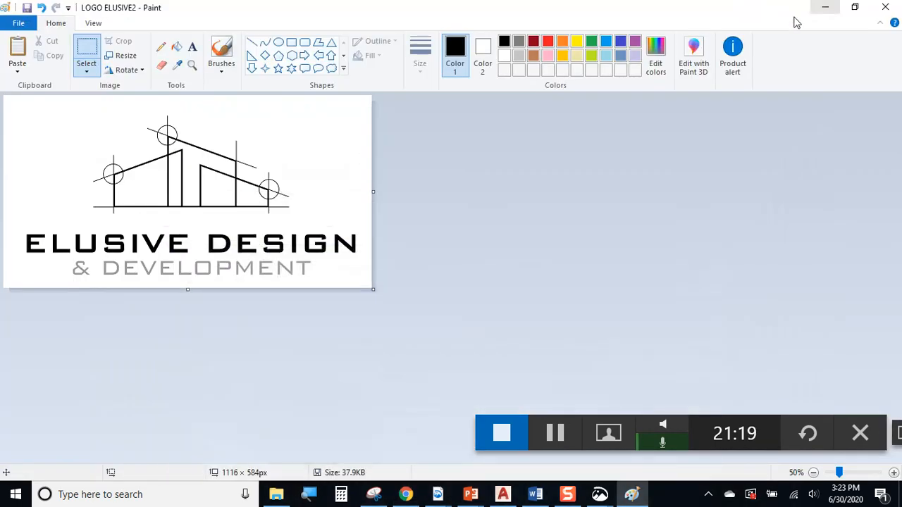
click(822, 8)
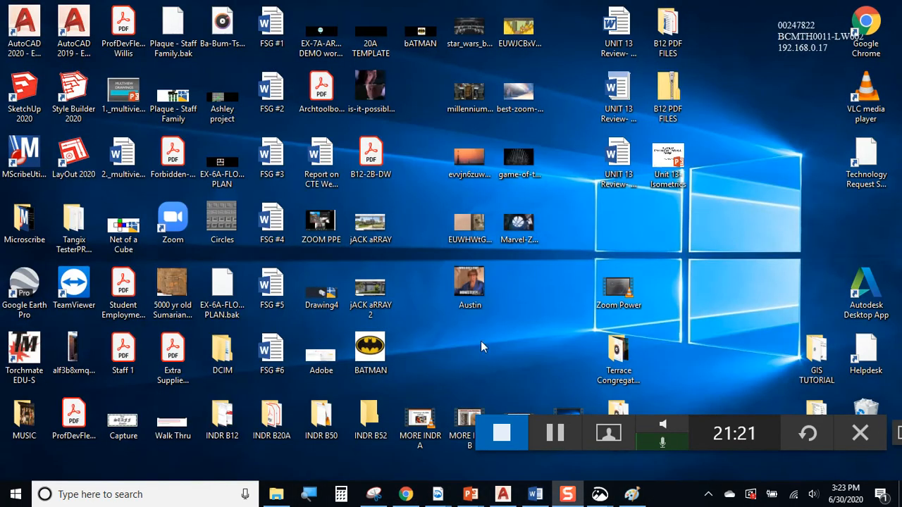
drag(374, 349, 614, 224)
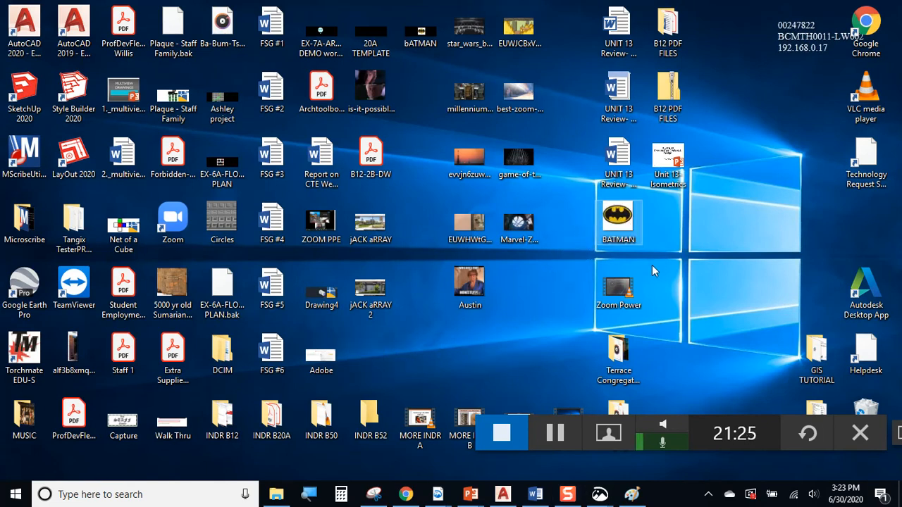
click(502, 494)
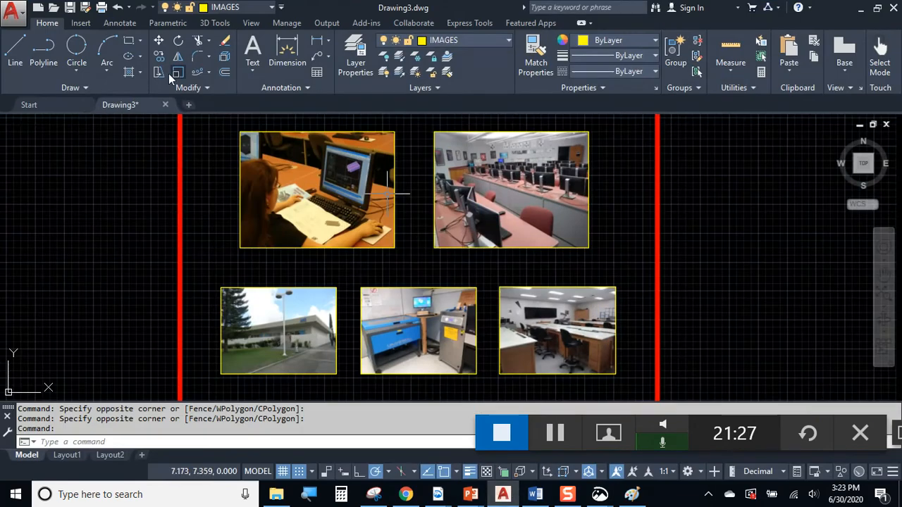
click(42, 103)
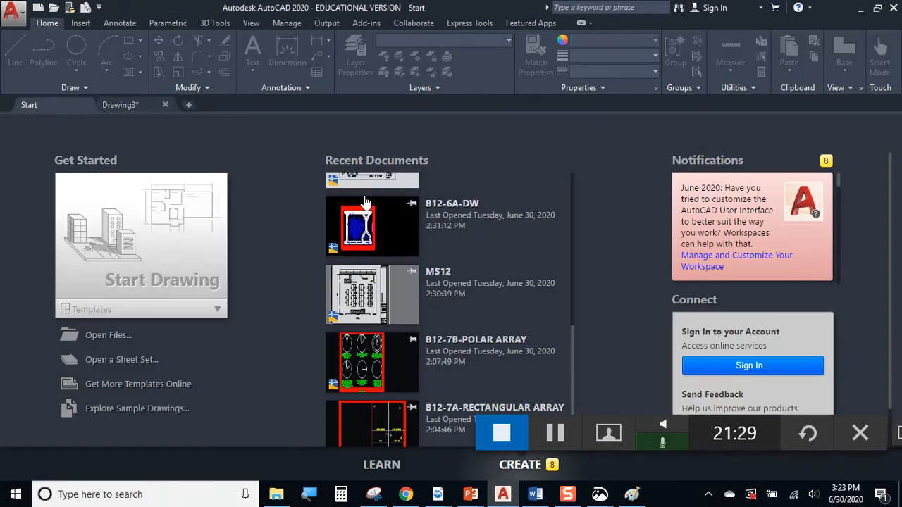
scroll(403, 222, up, 3)
scroll(405, 220, up, 2)
click(392, 208)
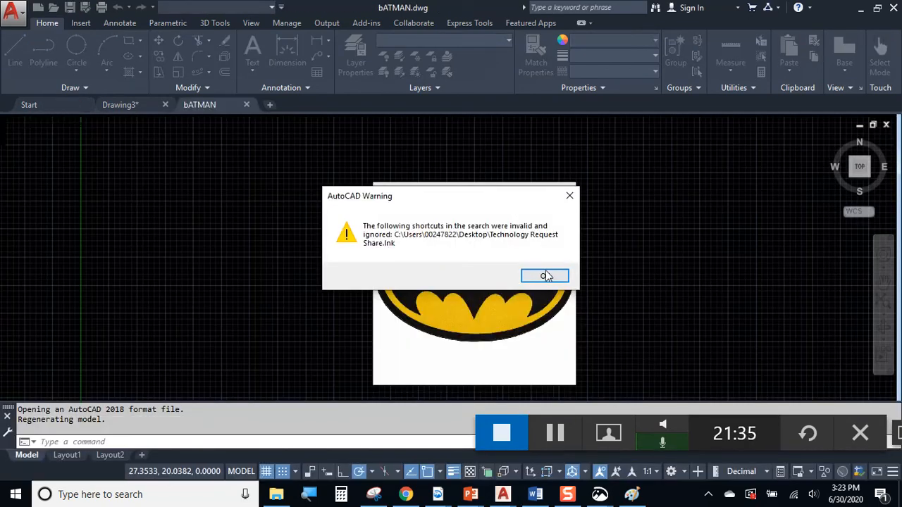
click(546, 275)
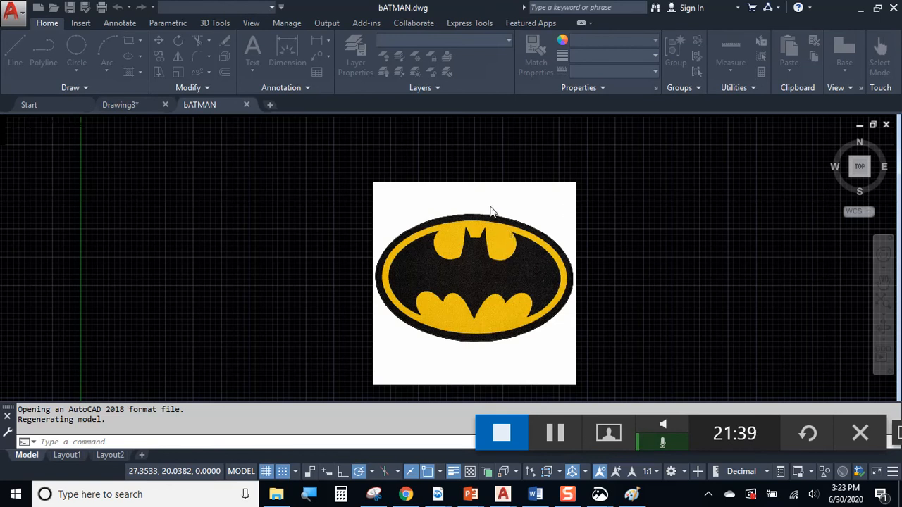
click(615, 243)
click(620, 263)
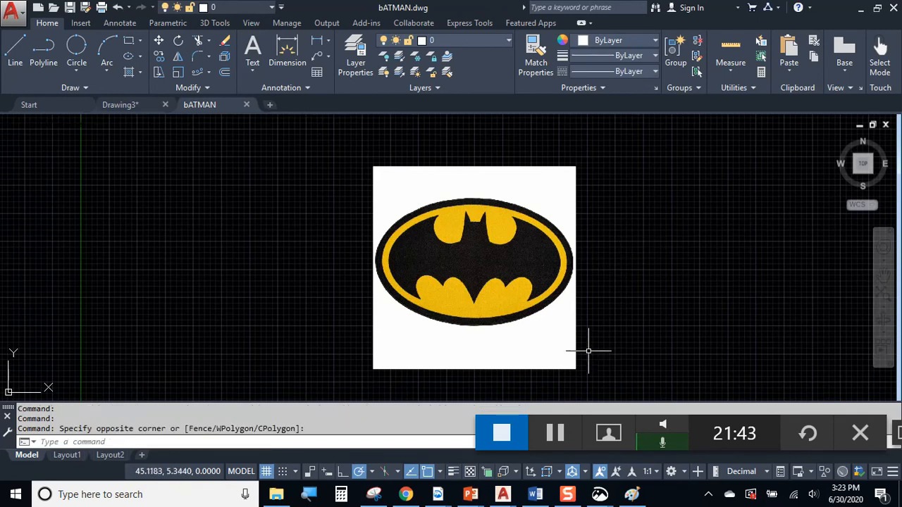
click(246, 104)
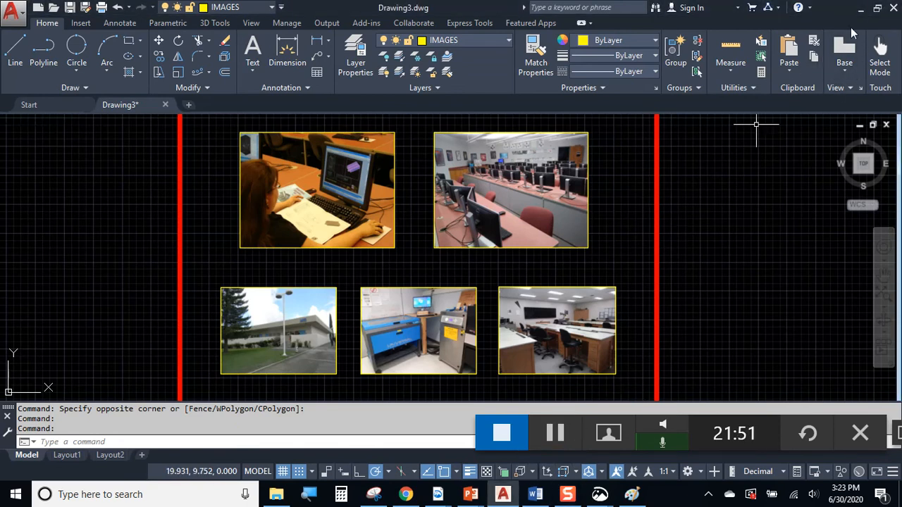
Drag the BATMAN image icon into the Recycle Bin, then reopen bATMAN from Recent Documents
click(862, 12)
drag(631, 220, 871, 414)
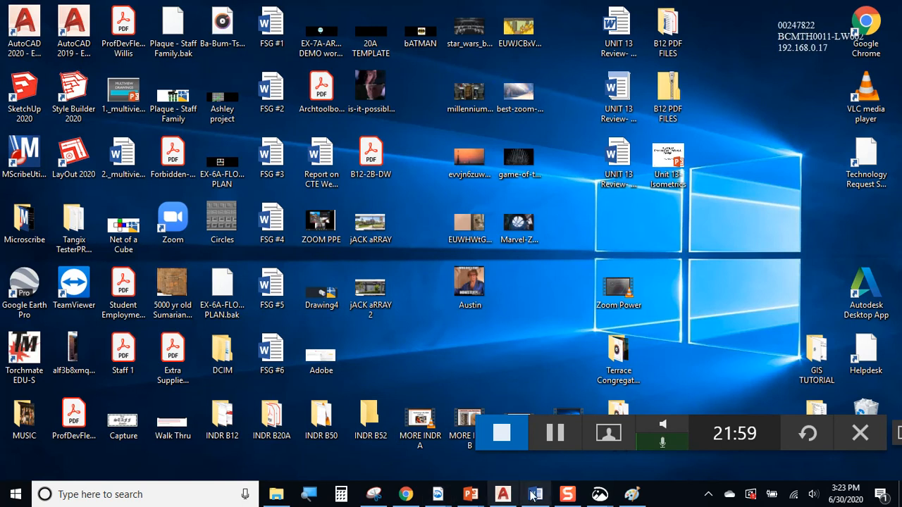
click(495, 496)
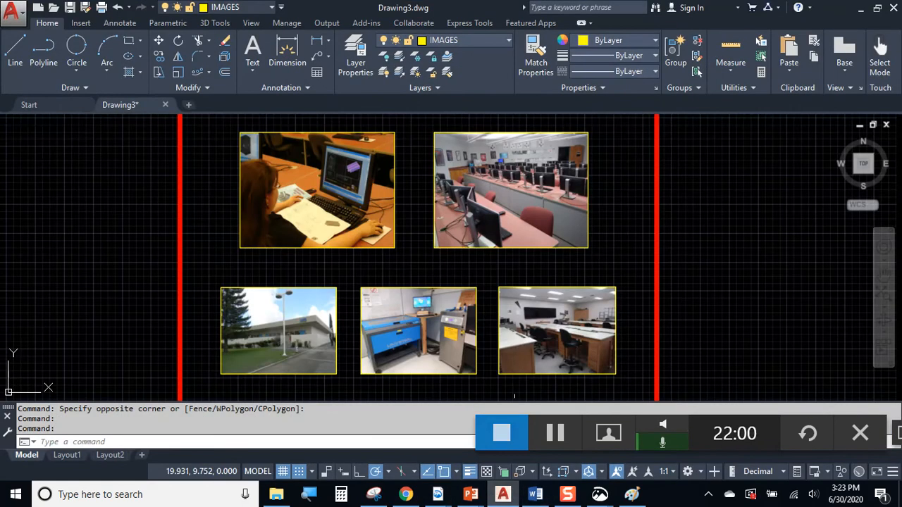
click(44, 104)
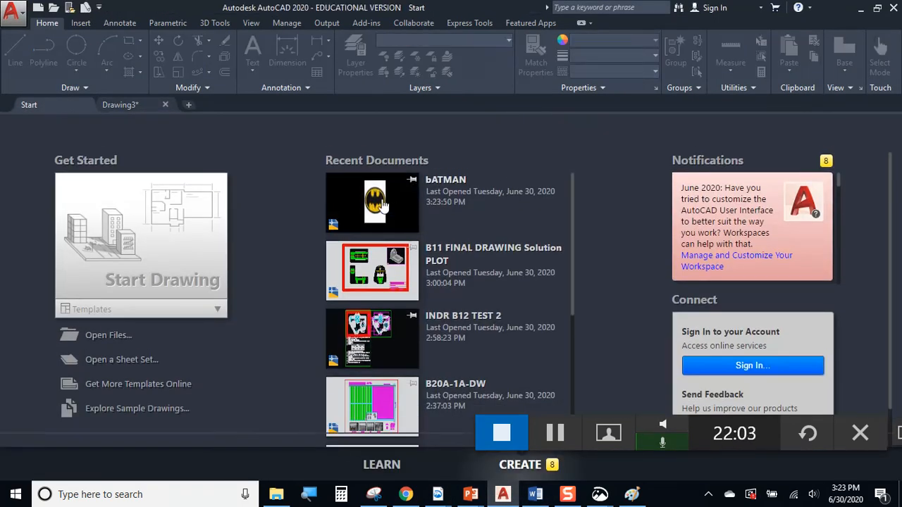
click(382, 206)
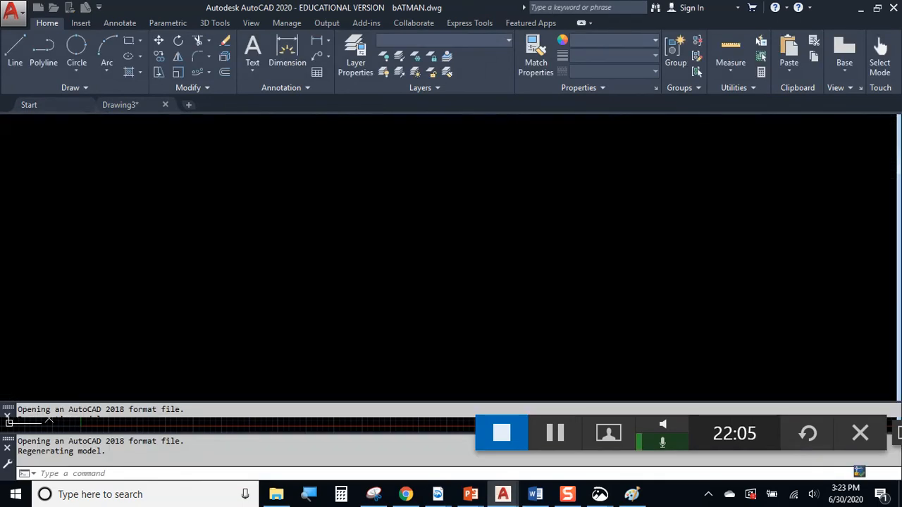
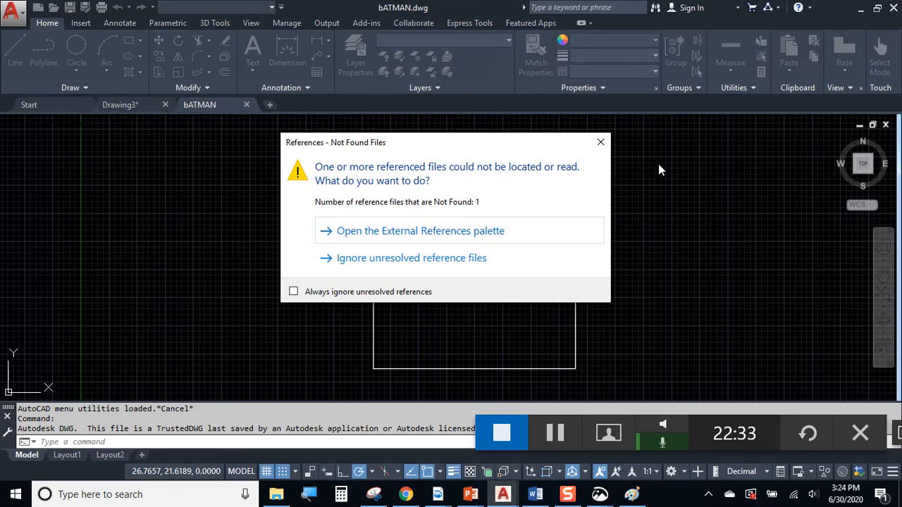
Ignore the unresolved BATMAN.jpg reference to open bATMAN, then select and deselect the image frame
click(600, 143)
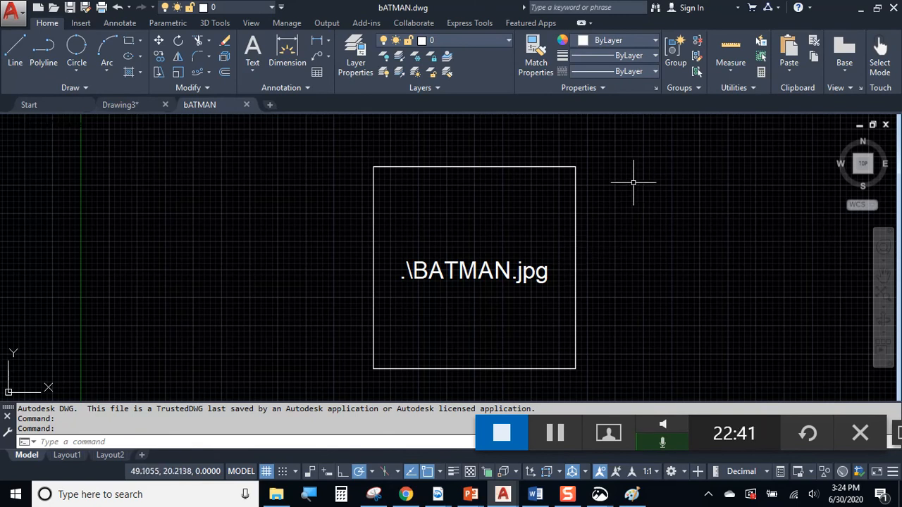
mouse_move(607, 221)
middle_down()
mouse_move(565, 193)
mouse_move(572, 210)
middle_up()
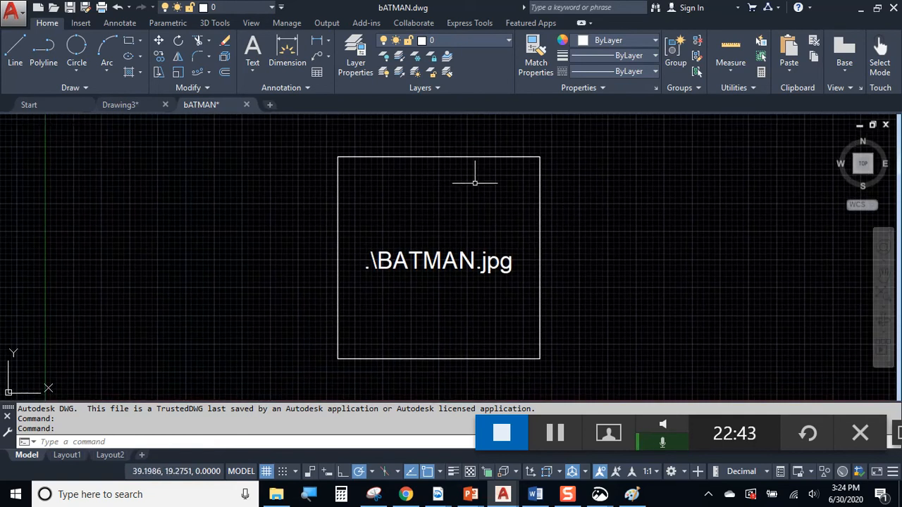
click(451, 157)
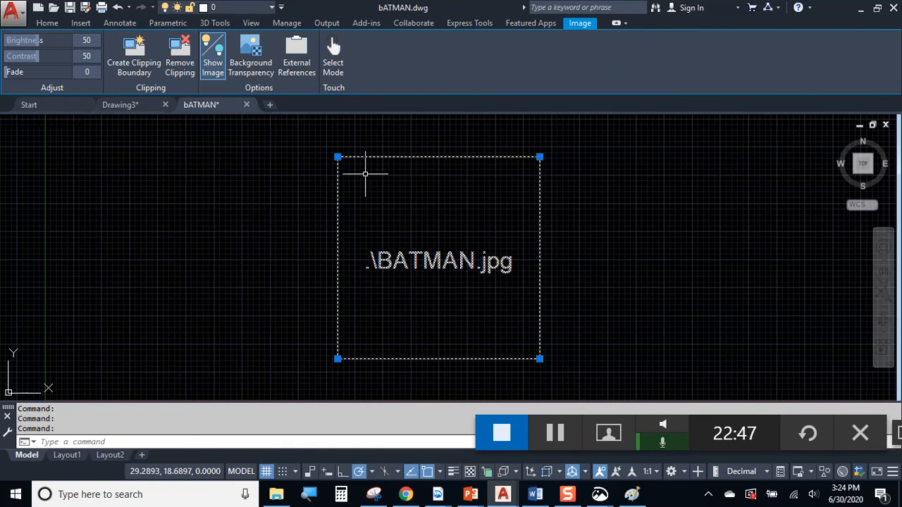
key(Escape)
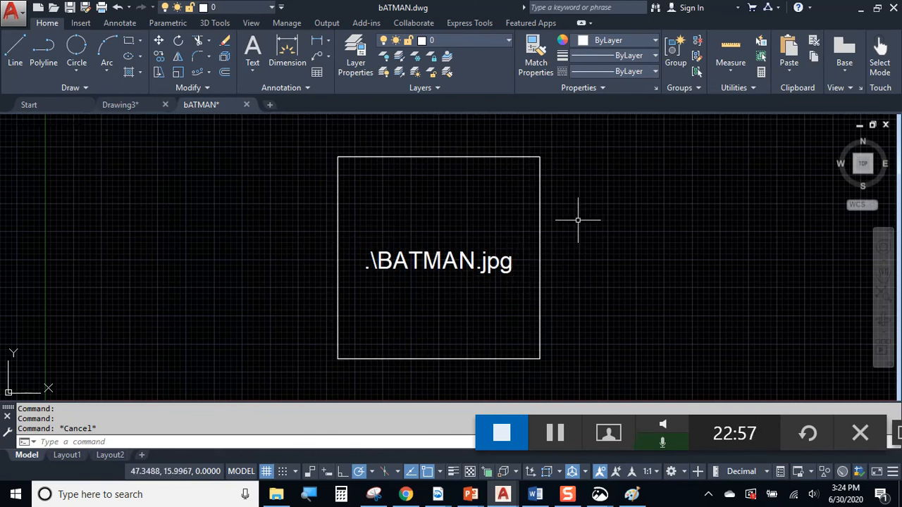
Window-select the unloaded BATMAN.jpg frame, clear it, then window over empty space beside it
click(572, 194)
click(502, 234)
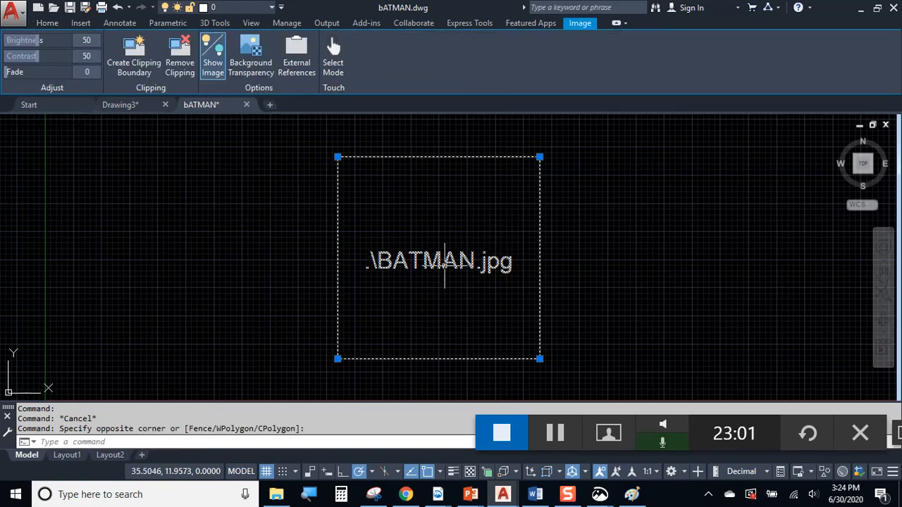
key(Escape)
key(Escape)
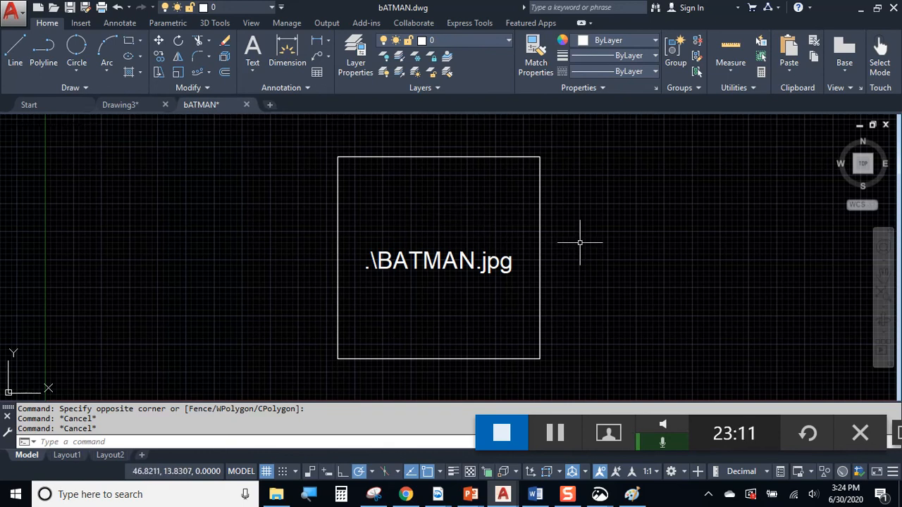
click(557, 157)
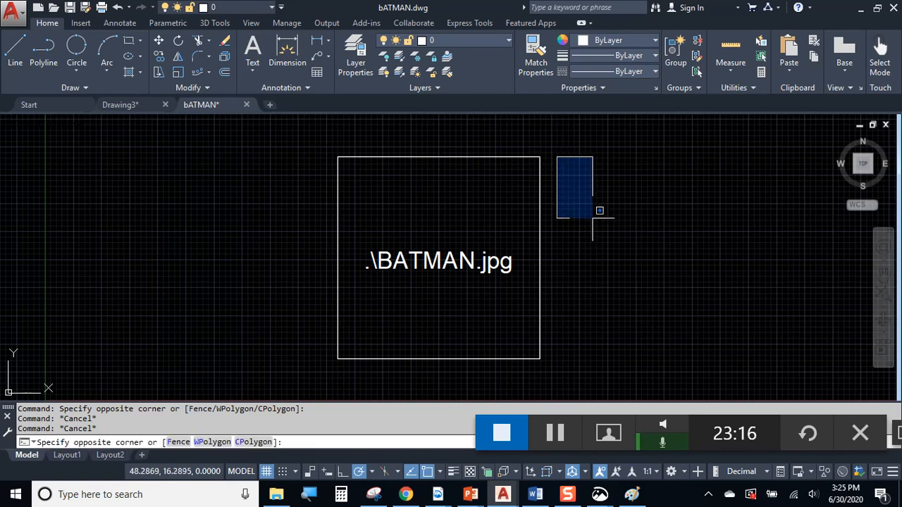
click(663, 240)
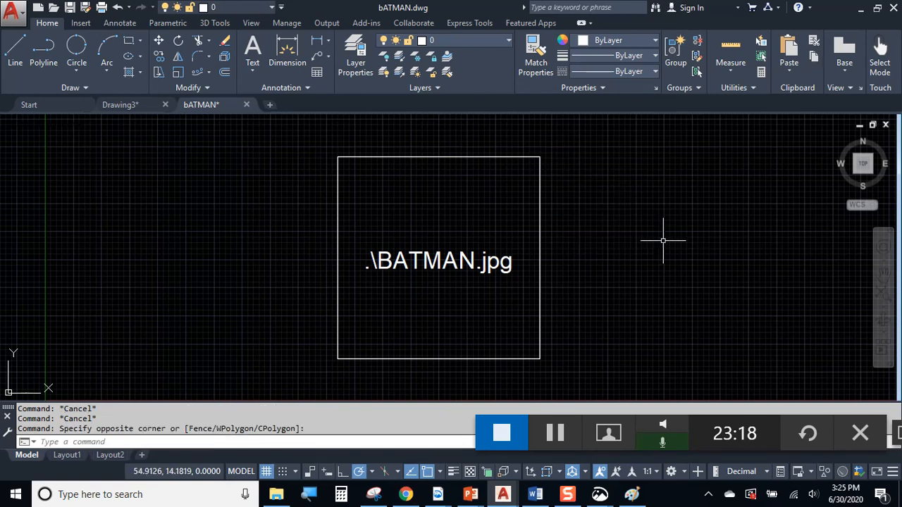
click(128, 106)
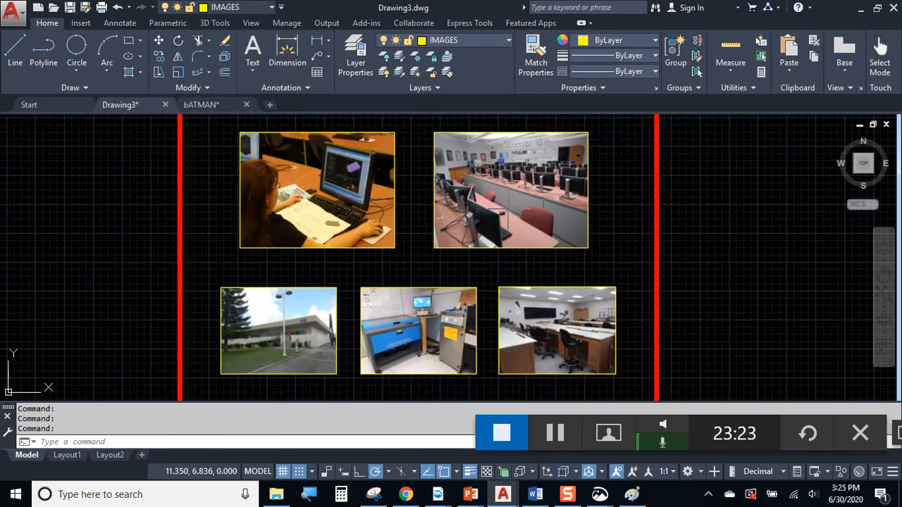
click(725, 196)
click(648, 184)
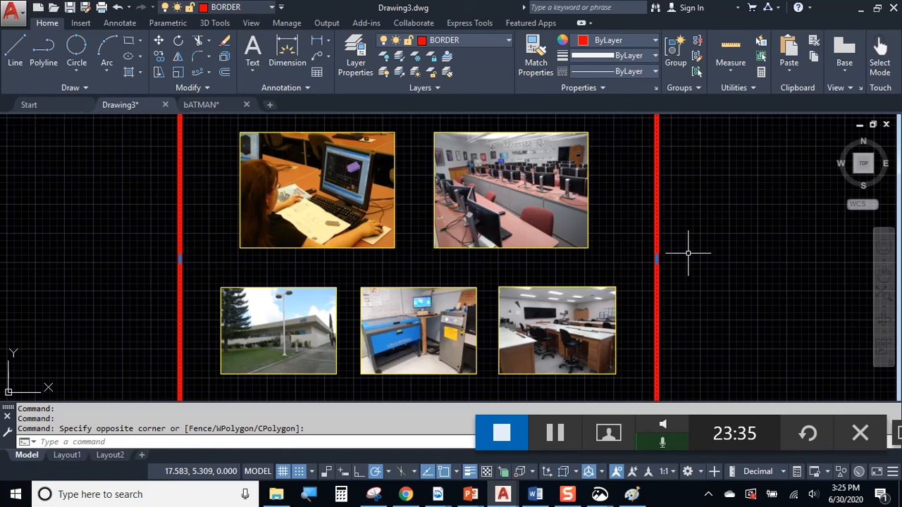
click(462, 191)
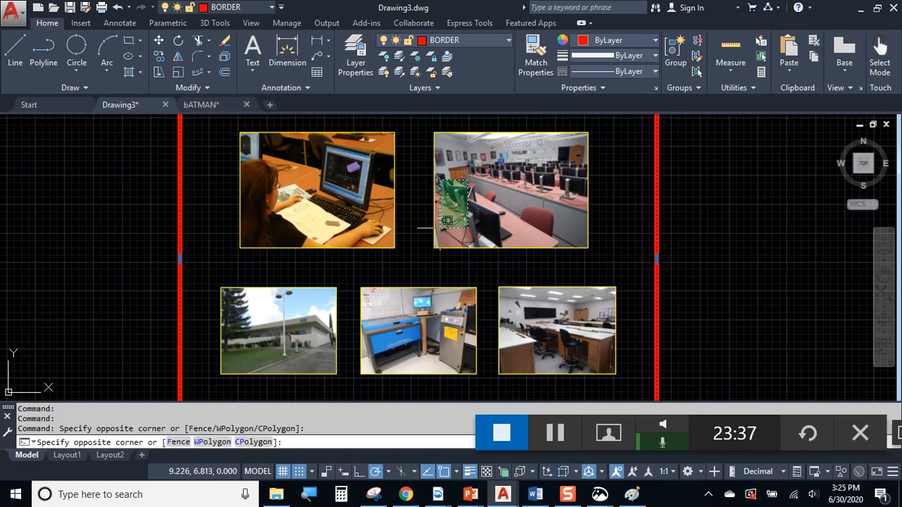
click(285, 331)
click(583, 271)
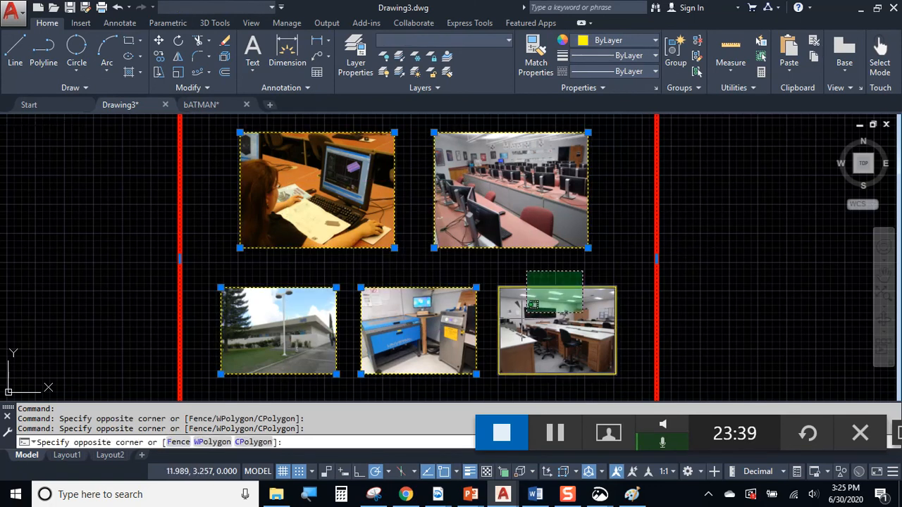
click(520, 322)
key(Escape)
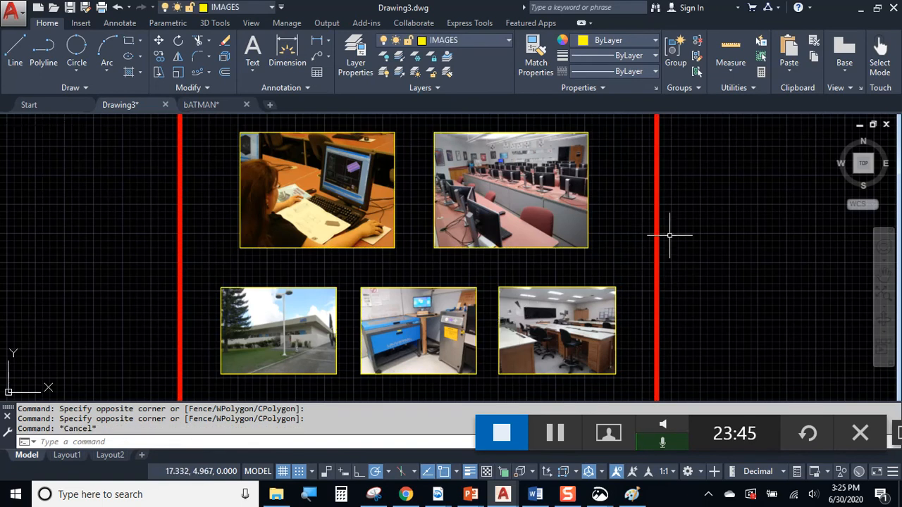
click(220, 108)
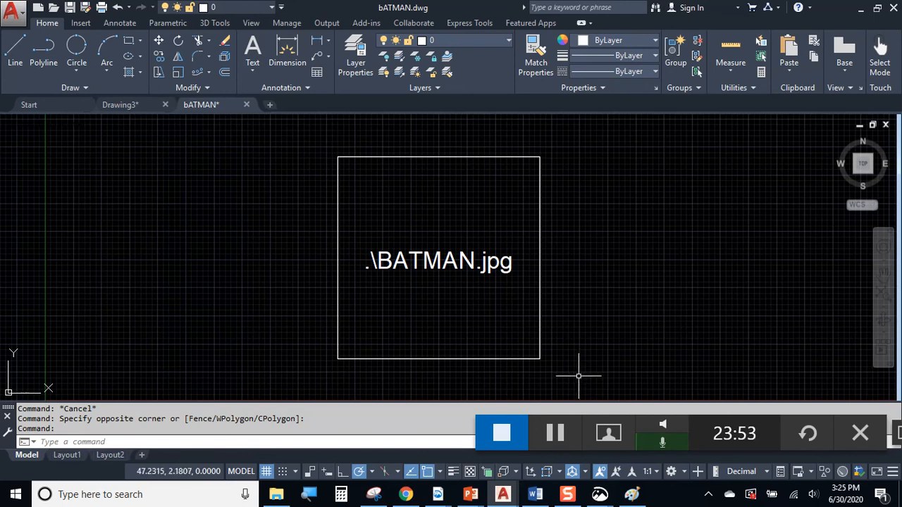
From the Recycle Bin sorted by date deleted, restore the BATMAN picture to the desktop
click(860, 9)
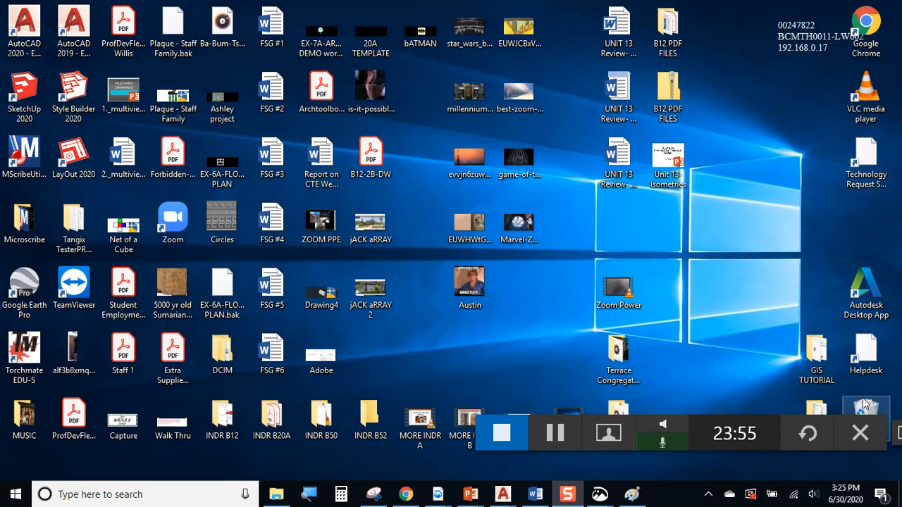
double_click(864, 404)
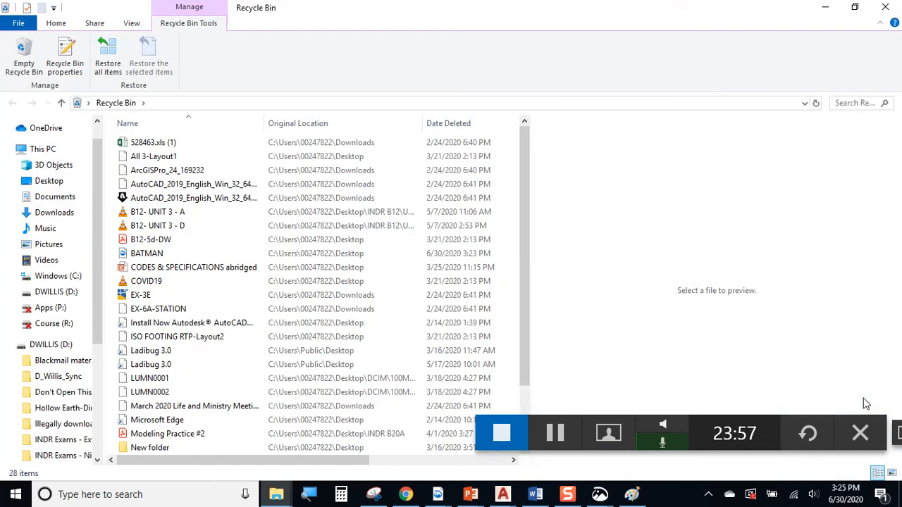
click(436, 131)
click(193, 146)
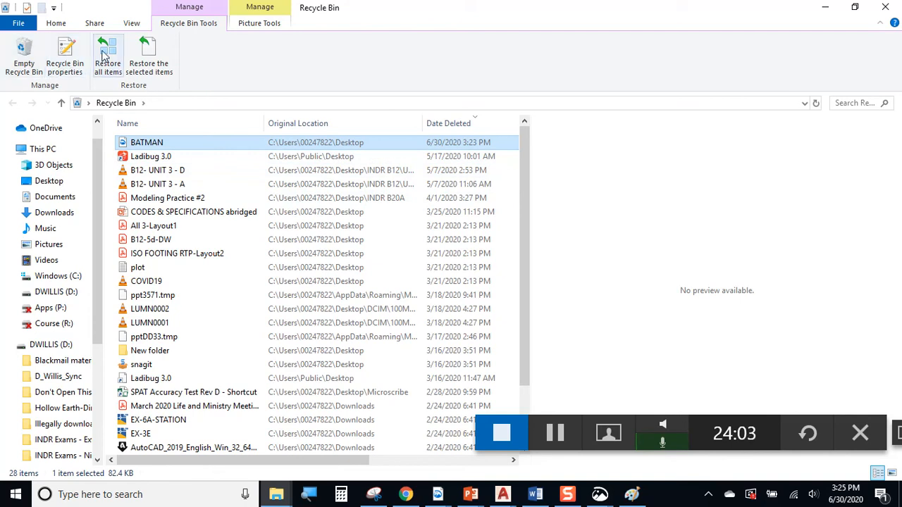
click(143, 64)
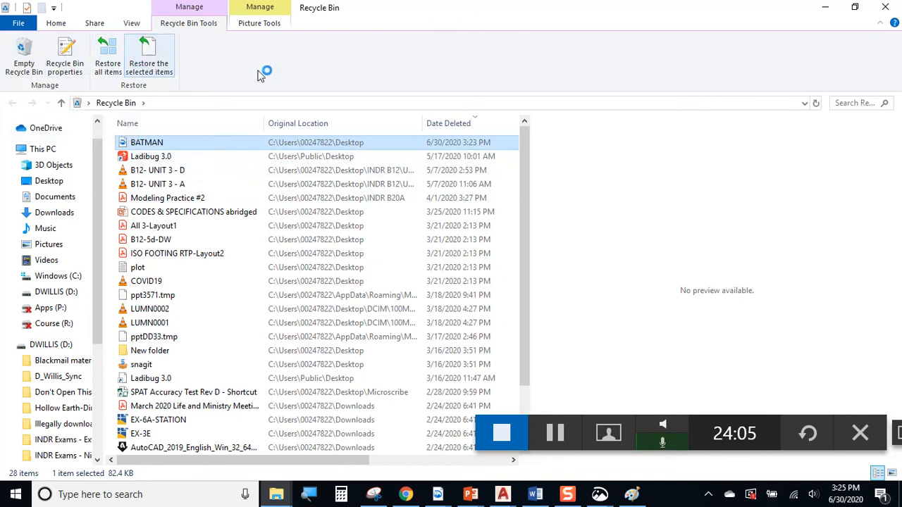
click(824, 10)
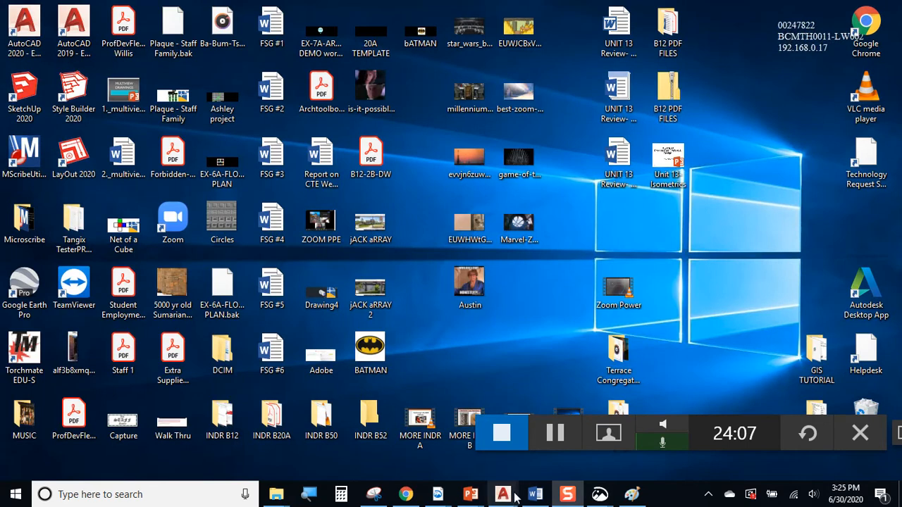
Maximize AutoCAD, close bATMAN without saving, and reopen it from Recent Documents
mouse_move(511, 500)
click(564, 431)
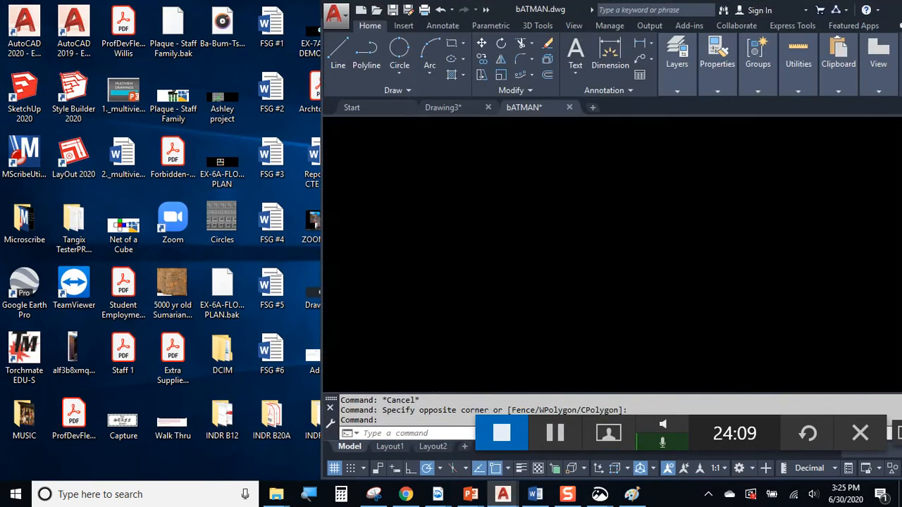
double_click(546, 9)
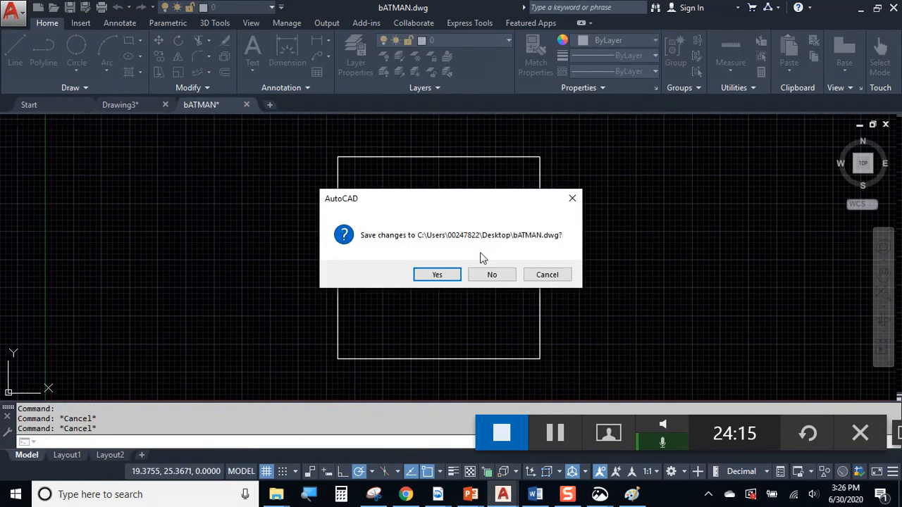
click(491, 275)
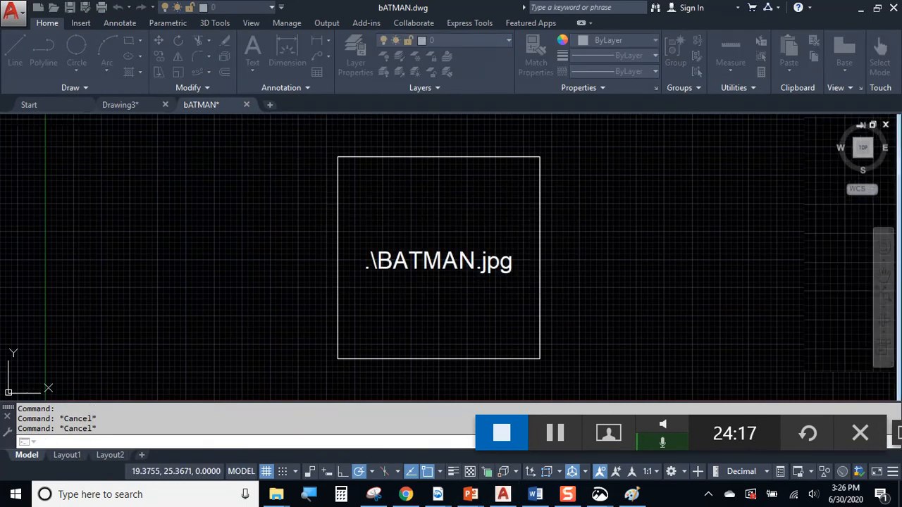
click(31, 108)
click(388, 201)
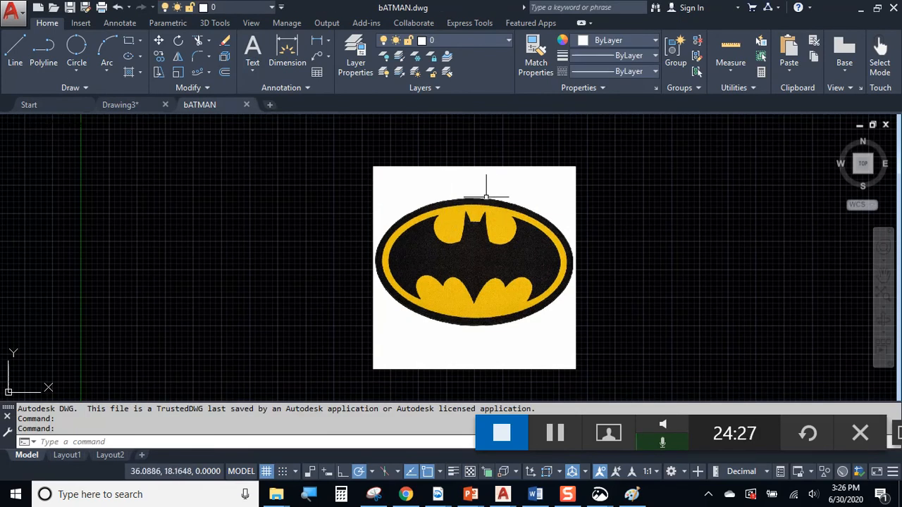
Window-select and deselect the now-displayed Batman logo image a few times
click(584, 158)
click(572, 201)
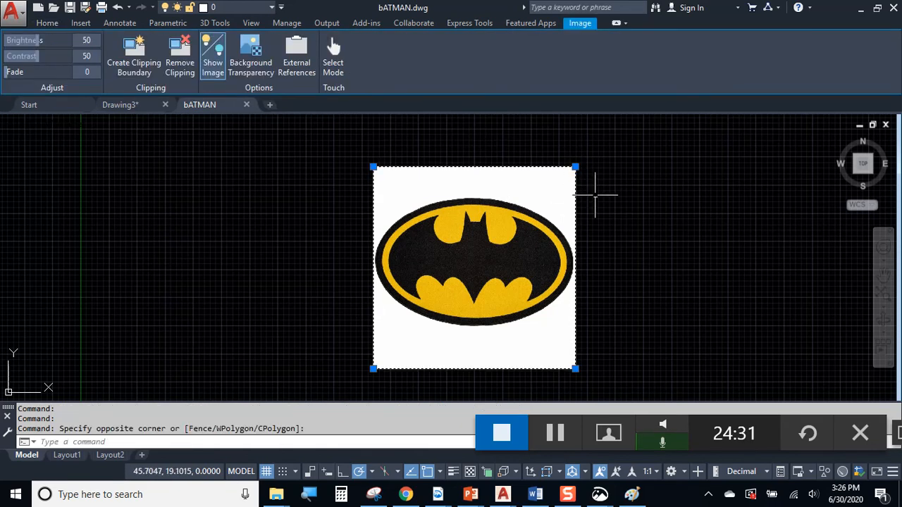
key(Escape)
key(Escape)
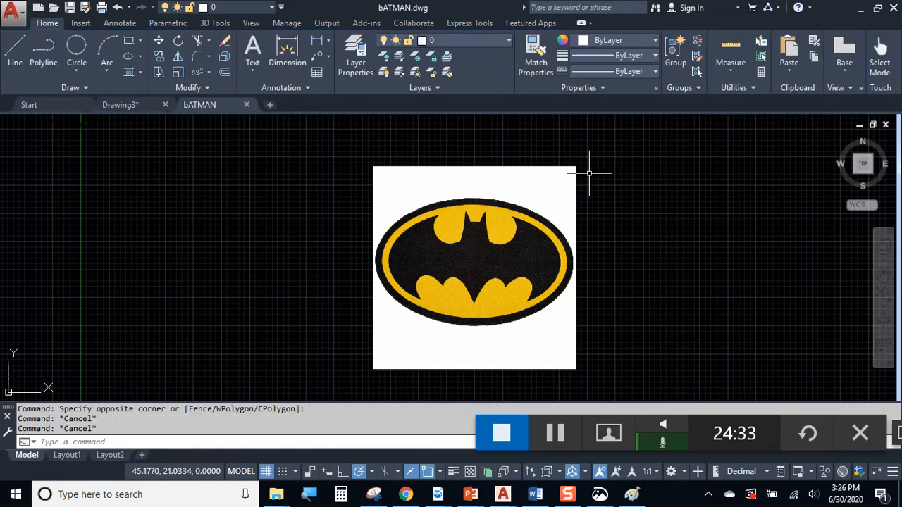
click(540, 161)
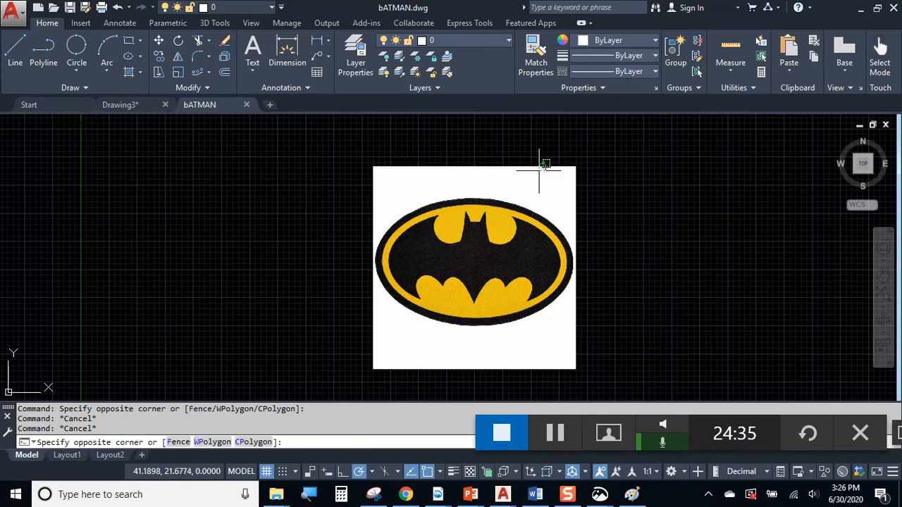
click(535, 175)
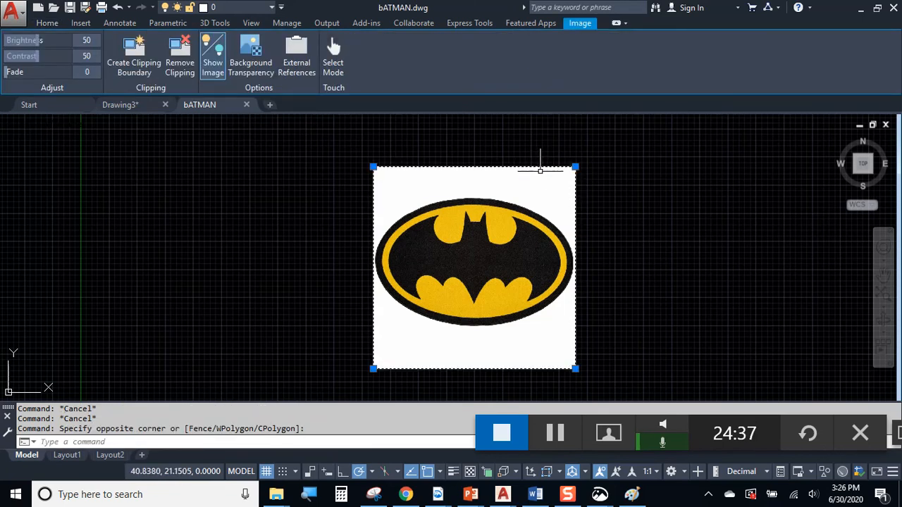
key(Escape)
click(605, 173)
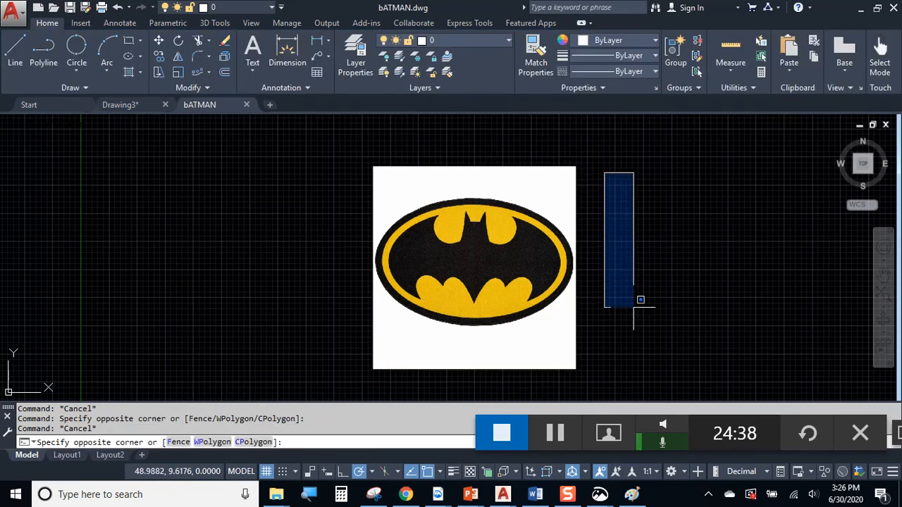
click(663, 360)
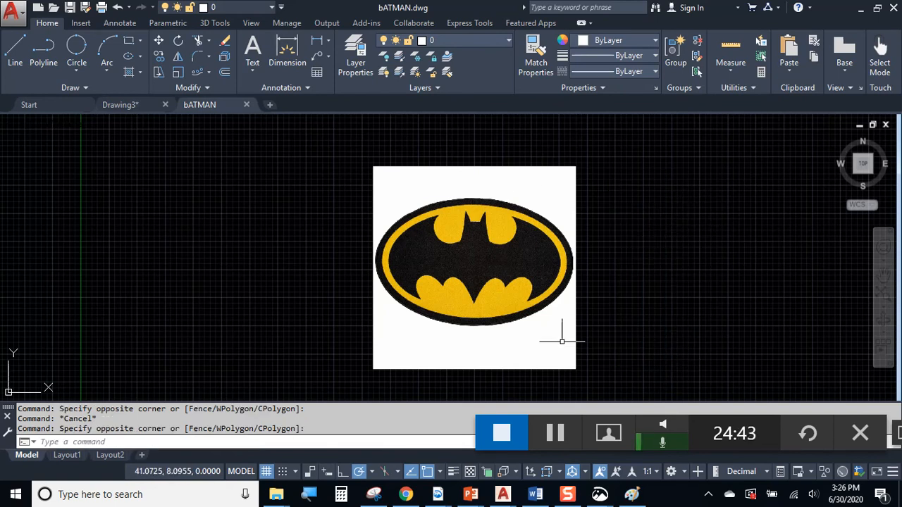
click(465, 495)
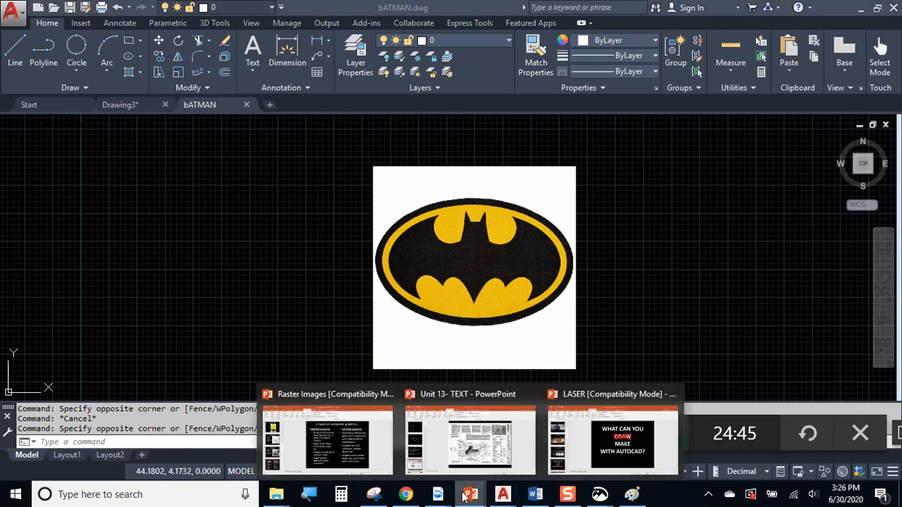
Browse the Unit 13 presentation from slide 1's title block to slide 9, then switch to Word
click(470, 441)
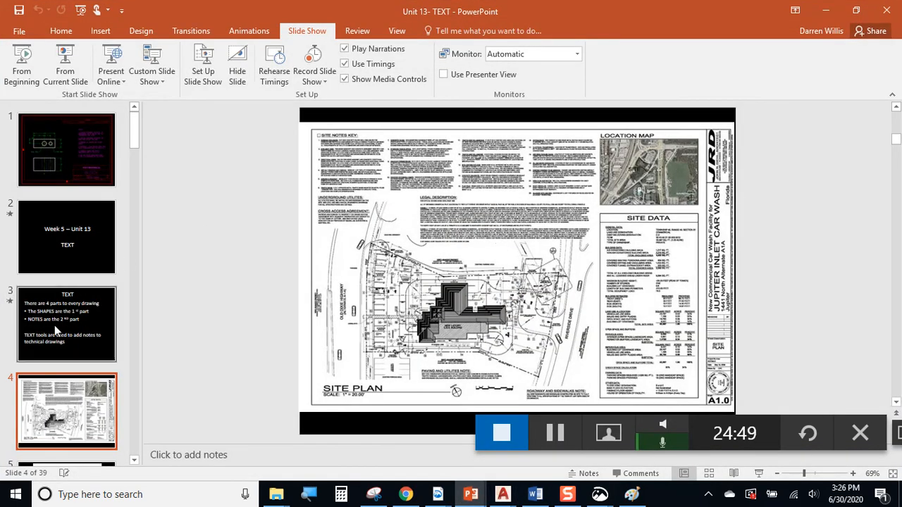
click(61, 151)
click(461, 268)
click(68, 369)
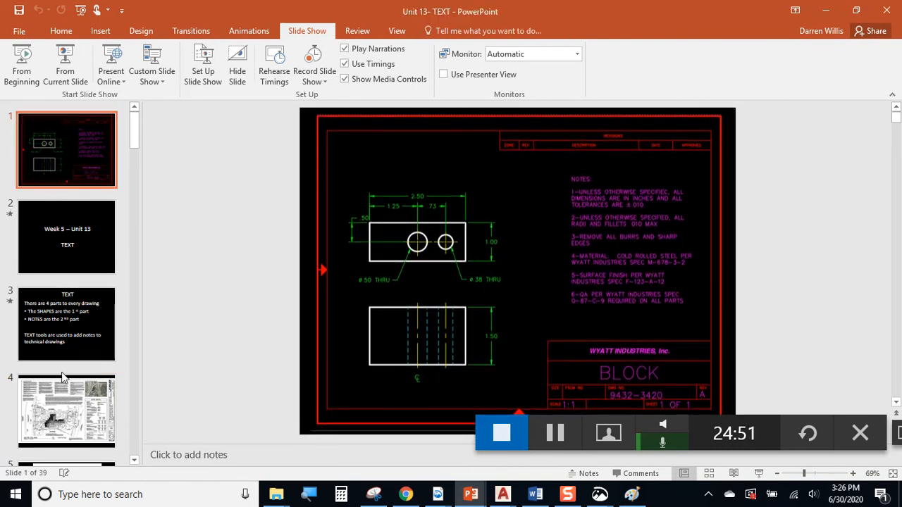
scroll(68, 369, down, 6)
click(81, 427)
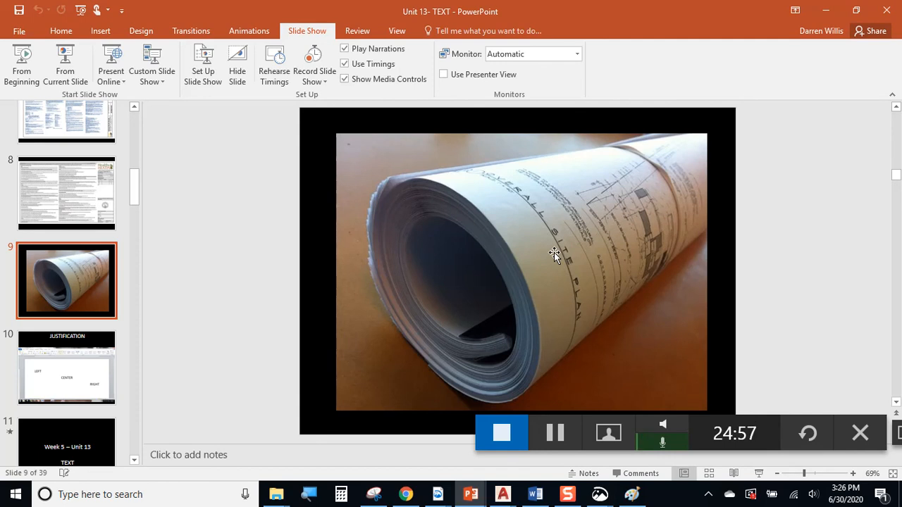
click(826, 10)
click(536, 496)
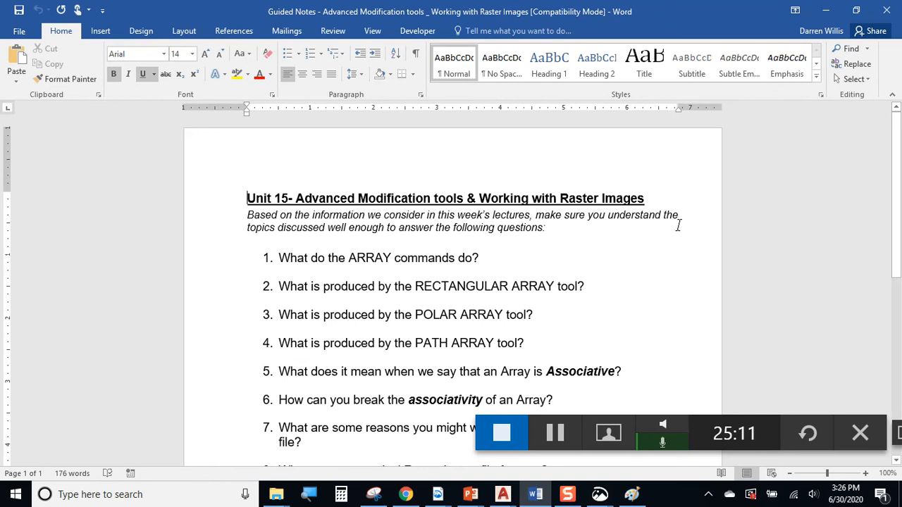
Minimize the Unit 15 Word notes to bring bATMAN.dwg back into view
click(824, 12)
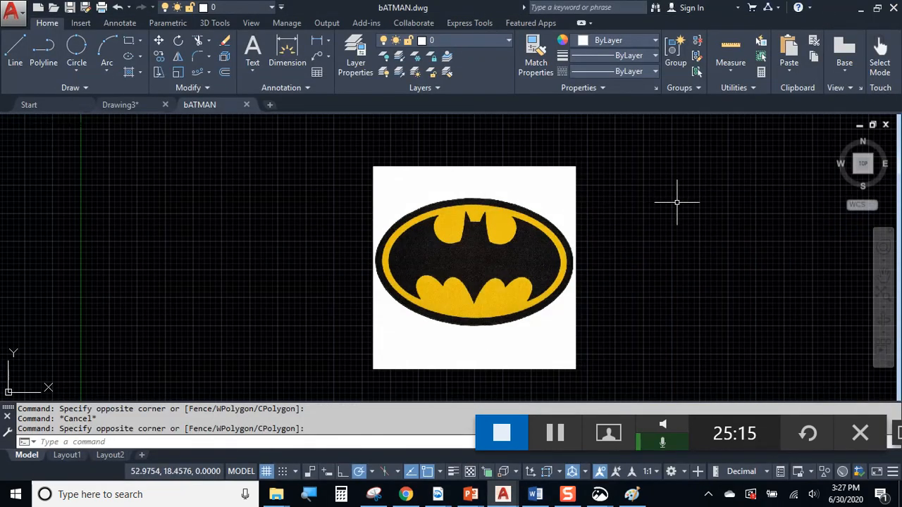
Bring up Drawing3 with its five photos, then Alt+Tab to the UNIT 15 assignment PDF
click(528, 167)
click(489, 195)
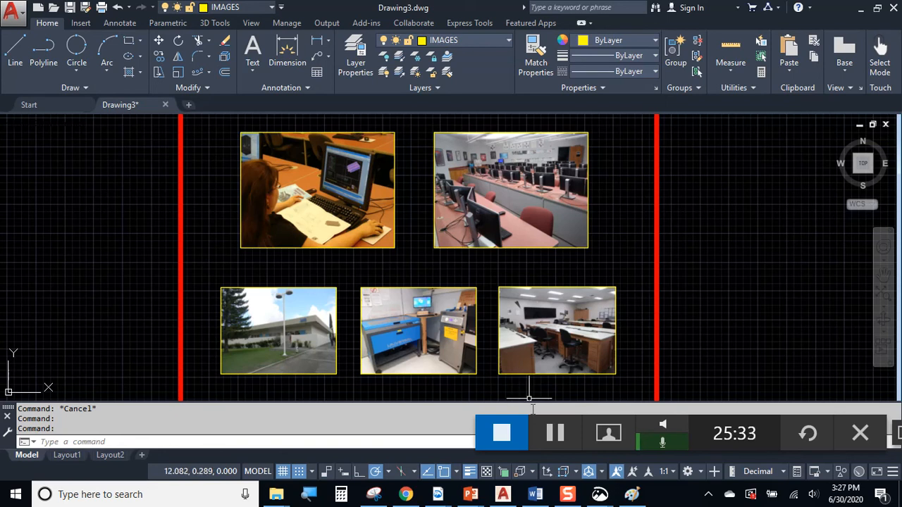
key(alt+Tab)
Highlight the Dutch 801, Top-Center, .225 caption rules and the name-placement sentence, then minimize Acrobat
click(327, 313)
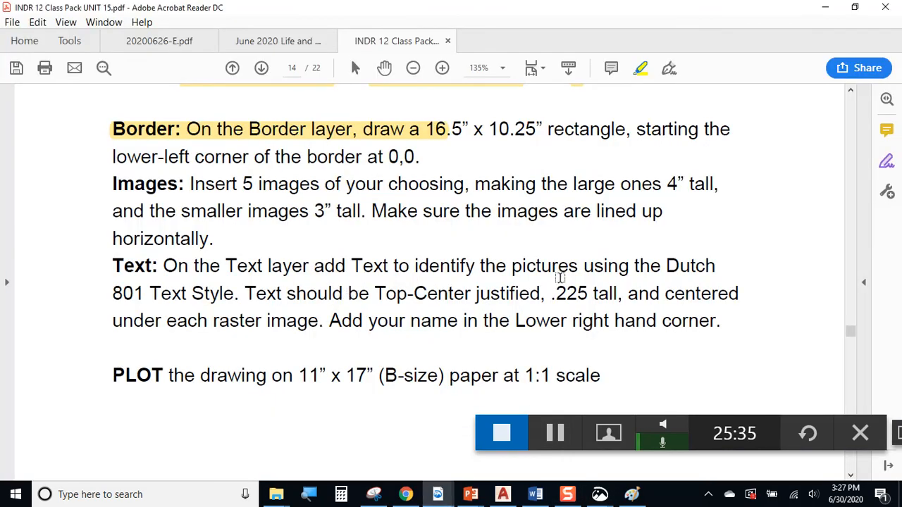
drag(668, 266, 691, 285)
click(407, 303)
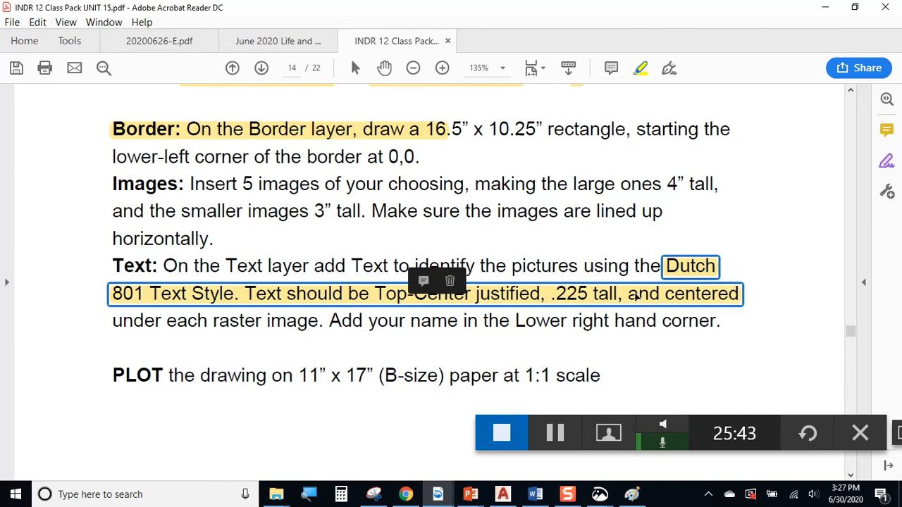
drag(112, 323, 726, 329)
click(826, 7)
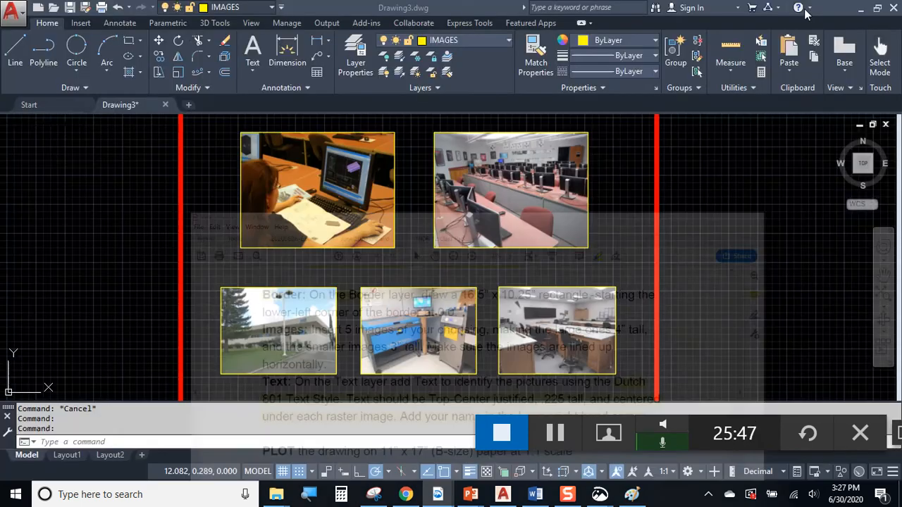
Start Single Line text justified Top-Center at the first photo's bottom midpoint, height .225, rotation 0
click(305, 88)
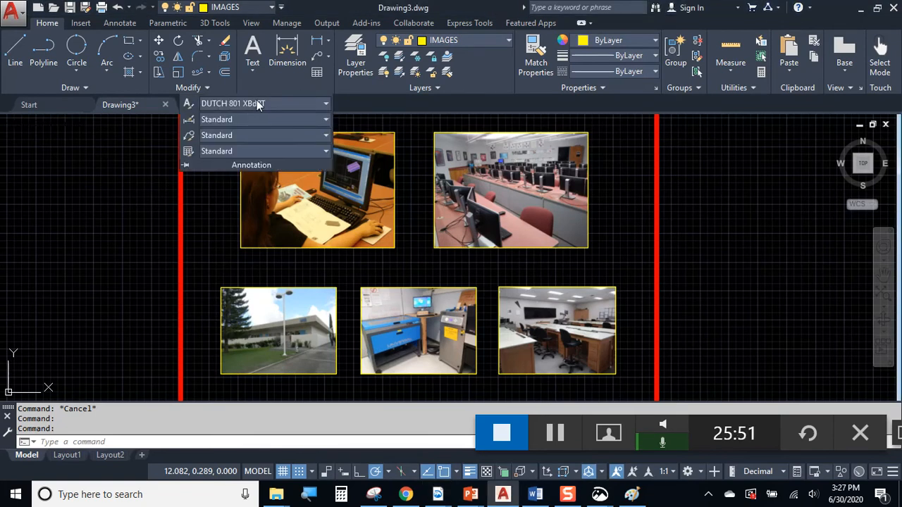
click(113, 183)
key(Escape)
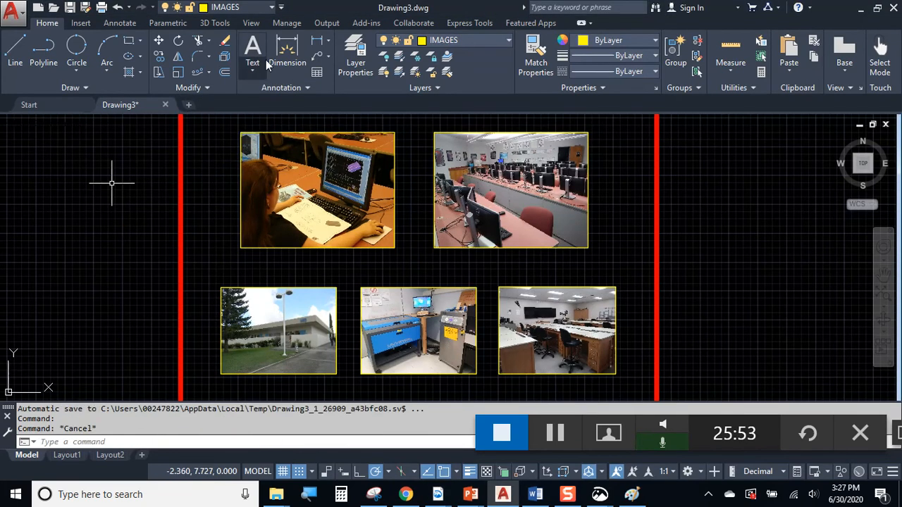
click(254, 69)
click(233, 120)
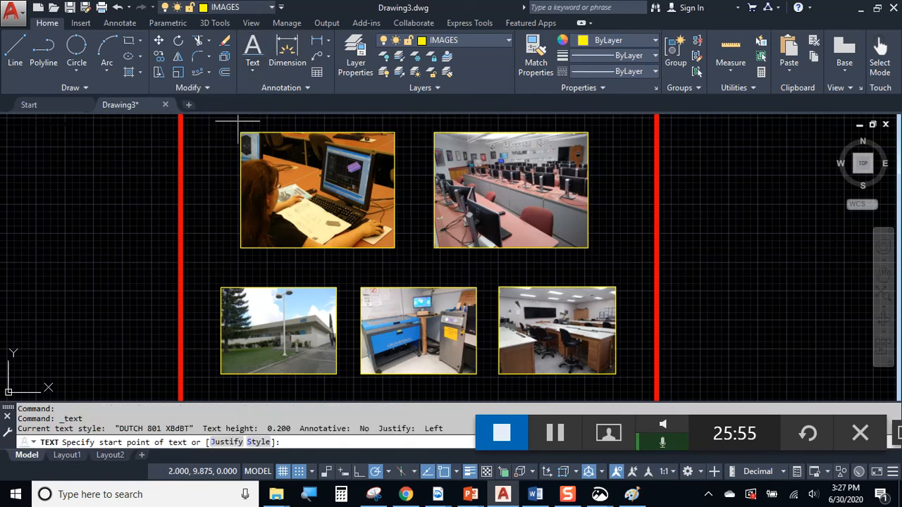
click(235, 442)
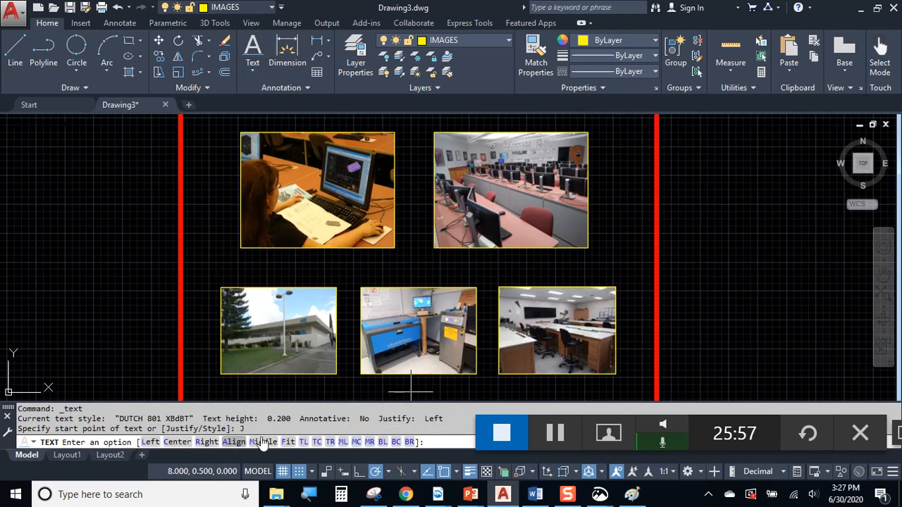
click(319, 443)
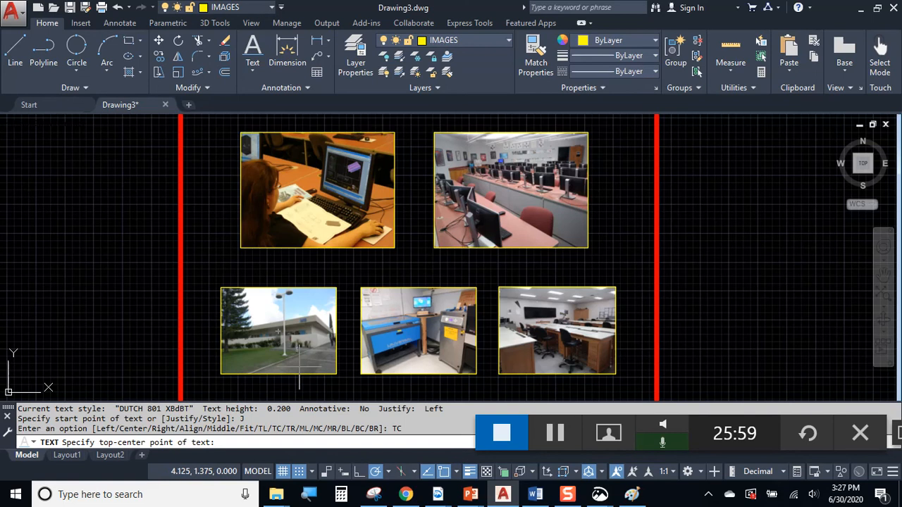
click(317, 248)
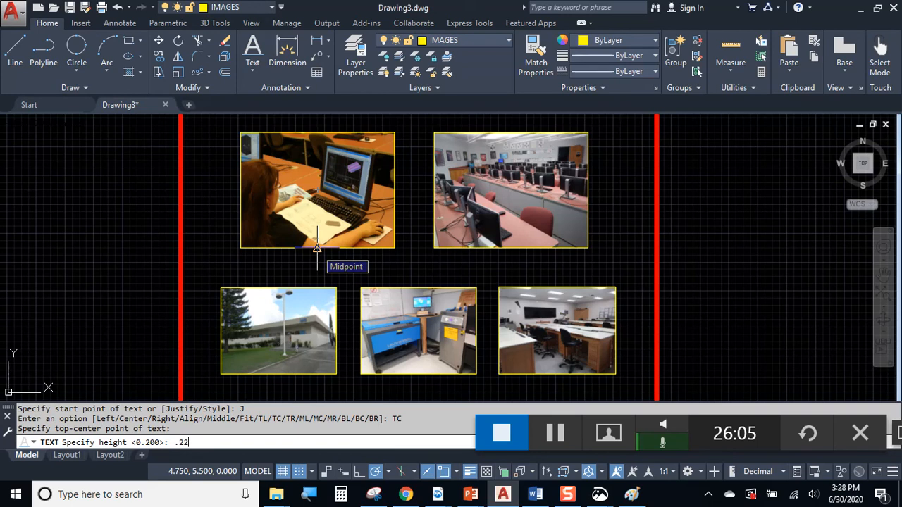
text(.225)
key(Return)
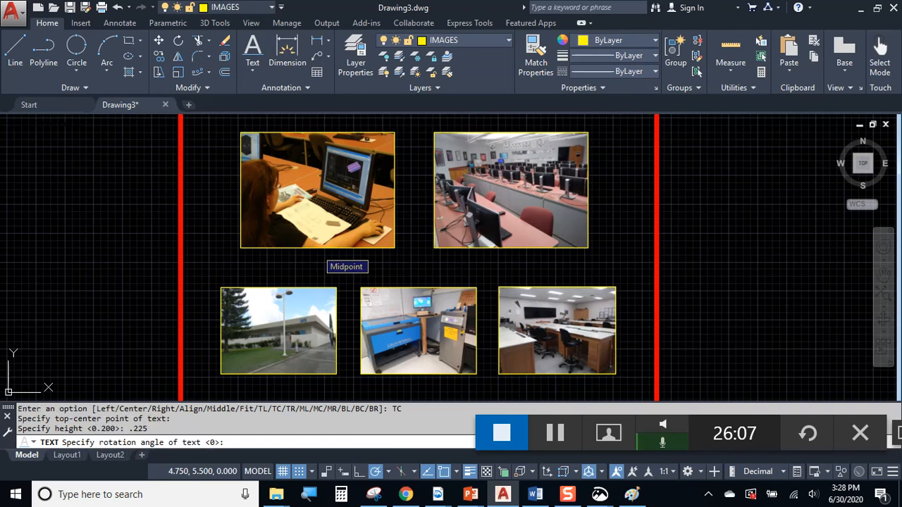
key(Return)
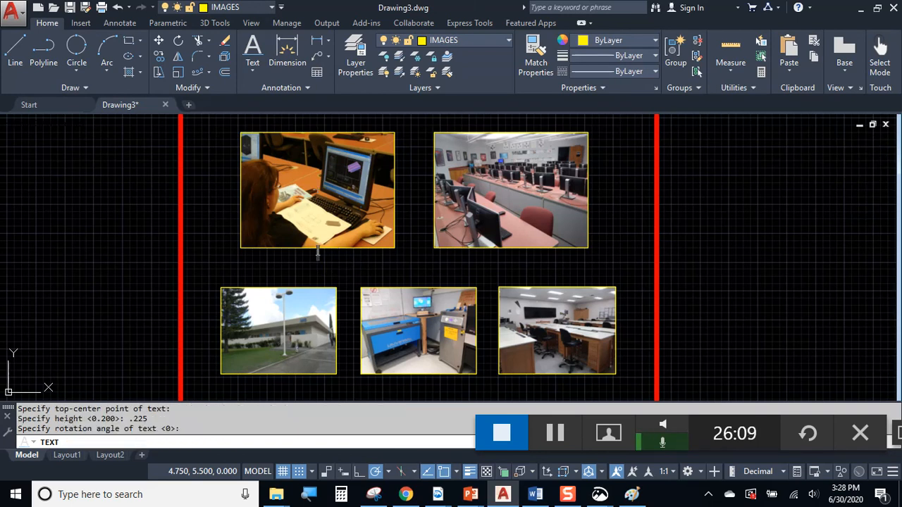
Enter the caption STUDENT WORKING, end the text command, and select the new caption
text(STUDENT WORKING)
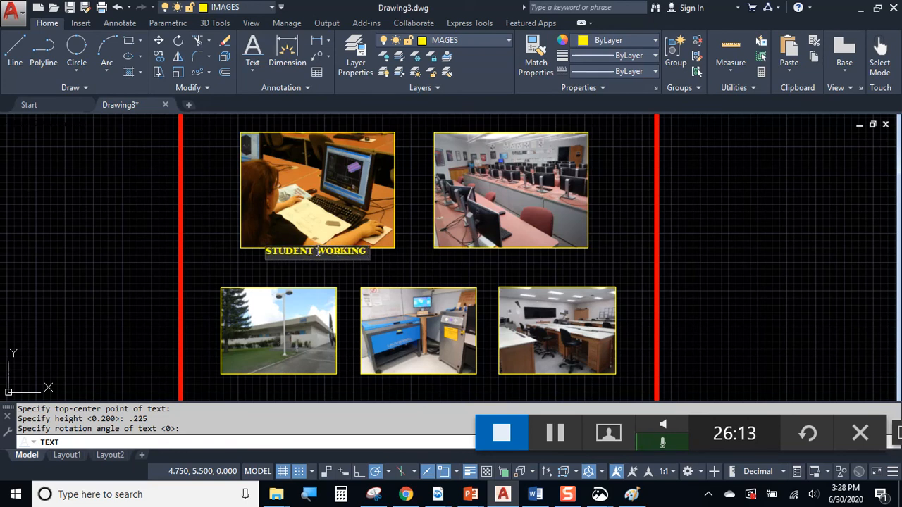
click(397, 254)
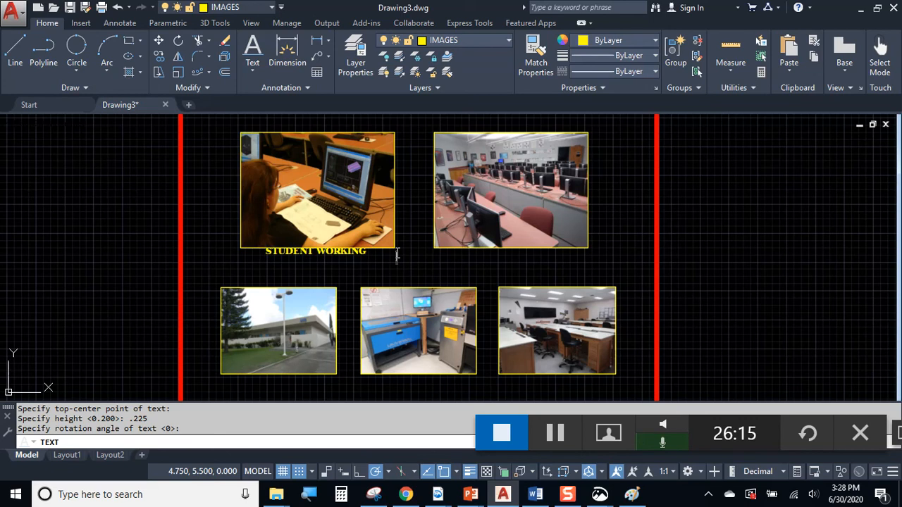
key(F1)
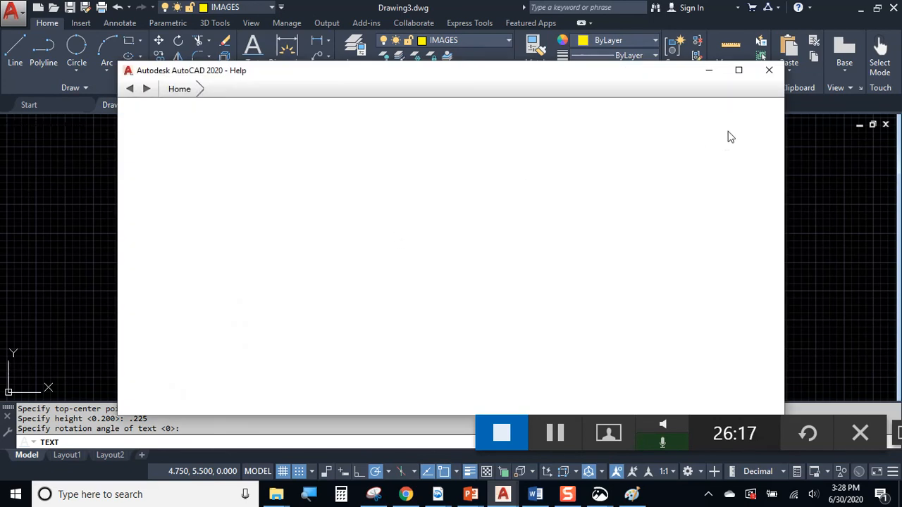
click(769, 70)
key(Escape)
scroll(358, 241, up, 3)
click(356, 239)
click(291, 256)
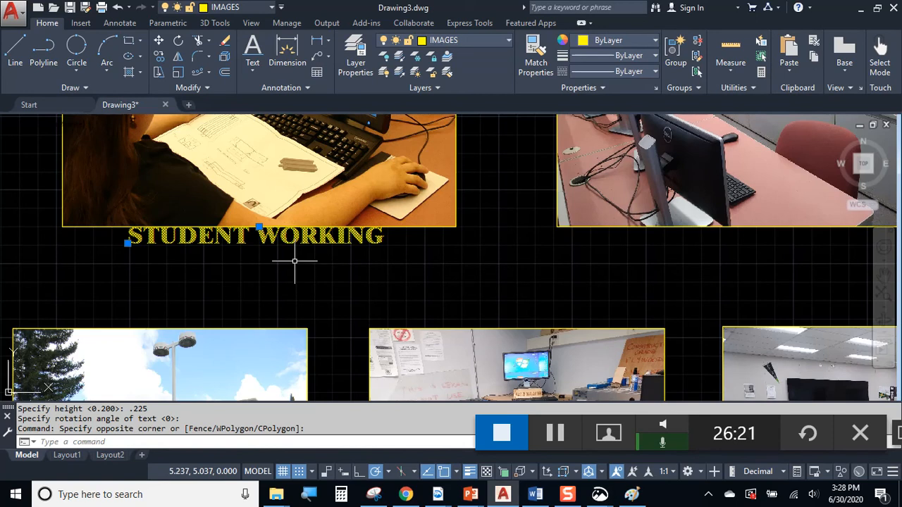
Assign the STUDENT WORKING caption to the TEXT layer, turning it magenta, then reselect it
click(259, 227)
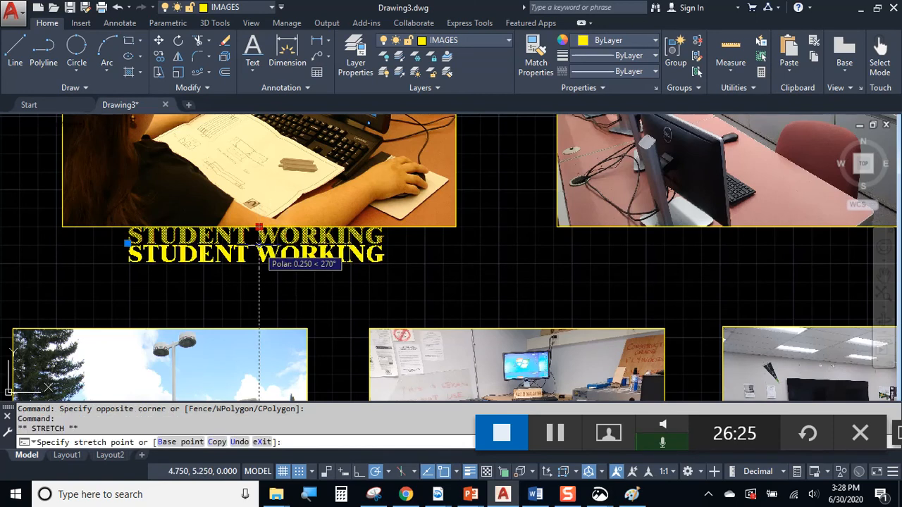
scroll(259, 248, up, 2)
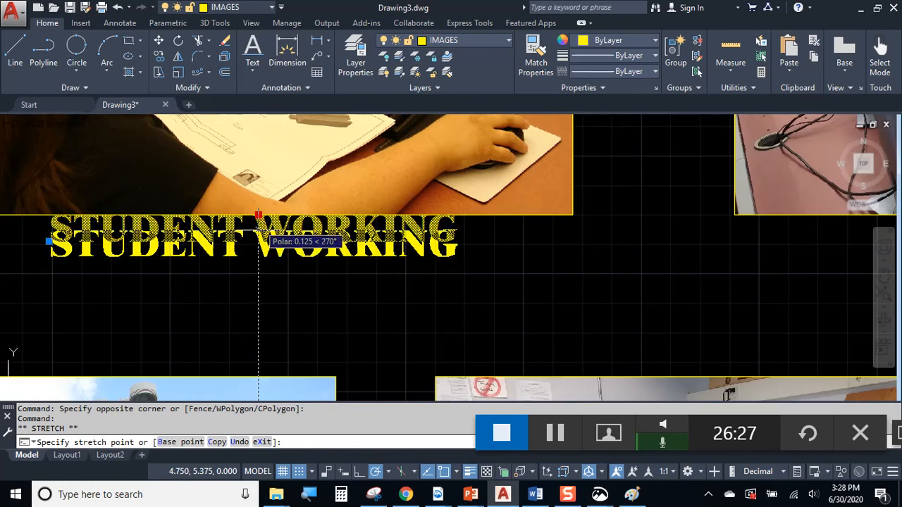
key(Escape)
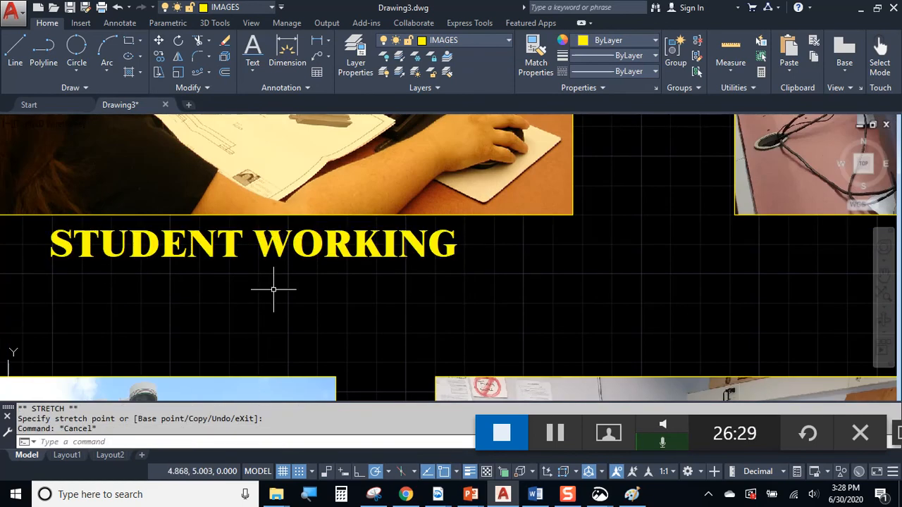
click(307, 248)
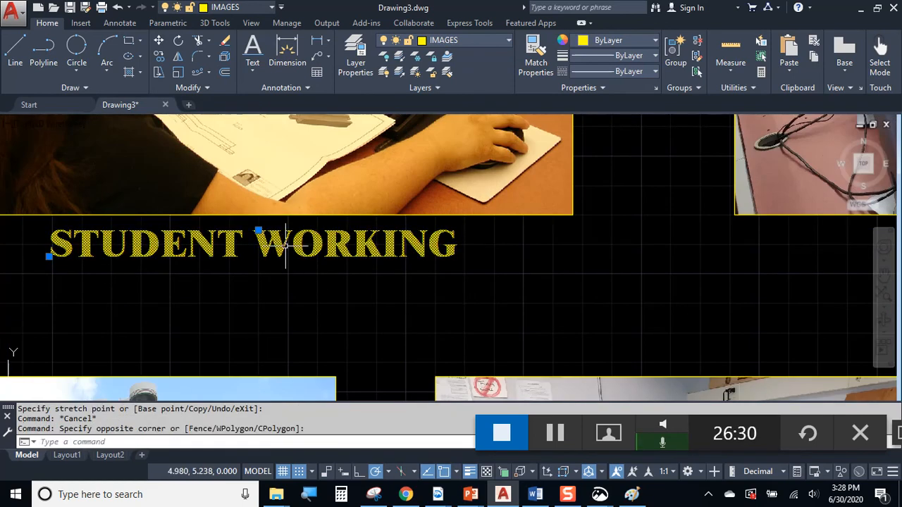
click(456, 40)
click(459, 93)
click(457, 44)
click(456, 103)
click(451, 40)
click(455, 101)
key(Escape)
scroll(331, 224, down, 2)
click(324, 234)
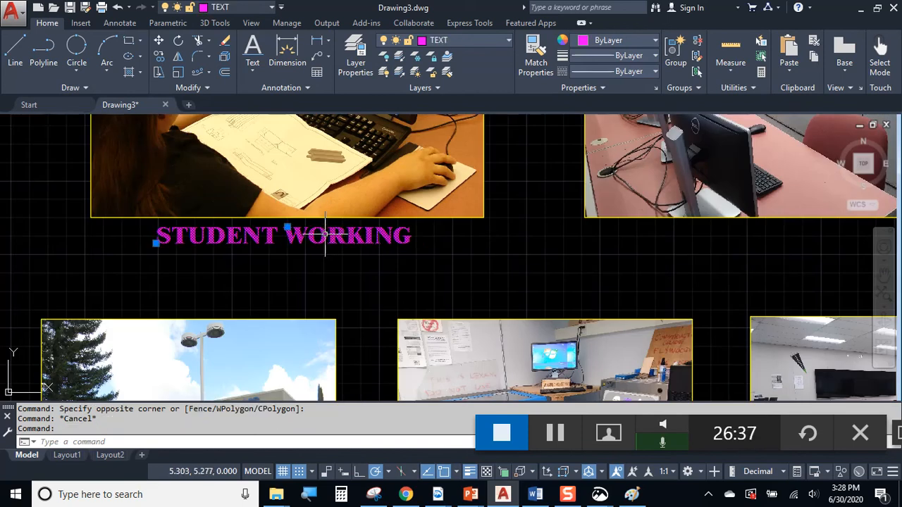
Copy the STUDENT WORKING caption beneath the top-right, bottom-right, laser cutter and building photos
click(158, 57)
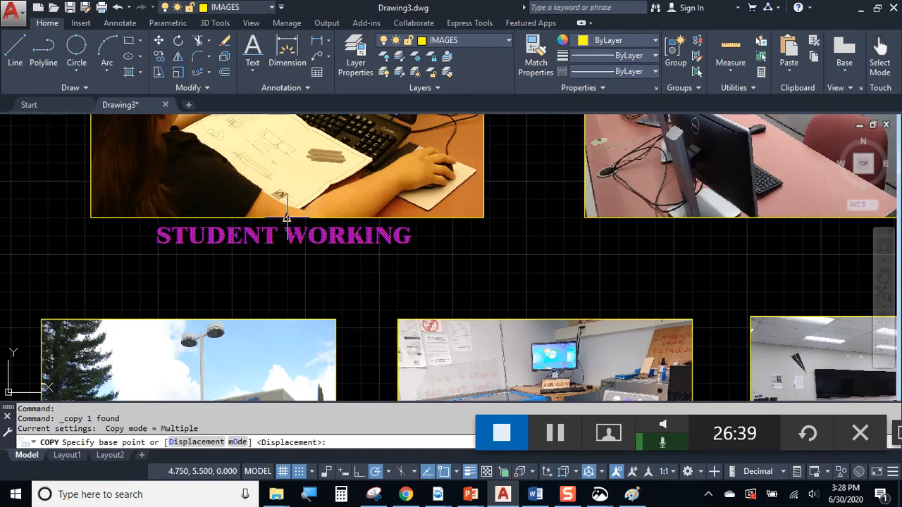
click(300, 215)
middle_drag(723, 216, 493, 224)
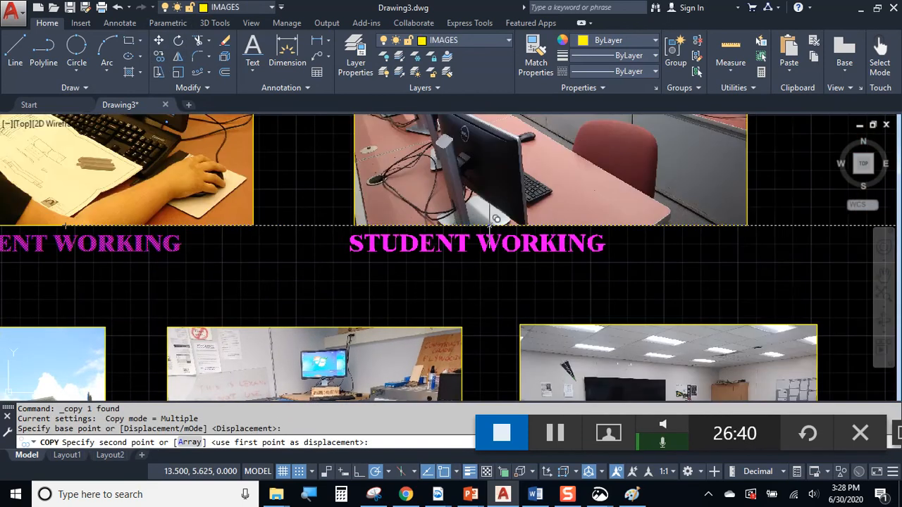
click(553, 222)
scroll(553, 222, down, 3)
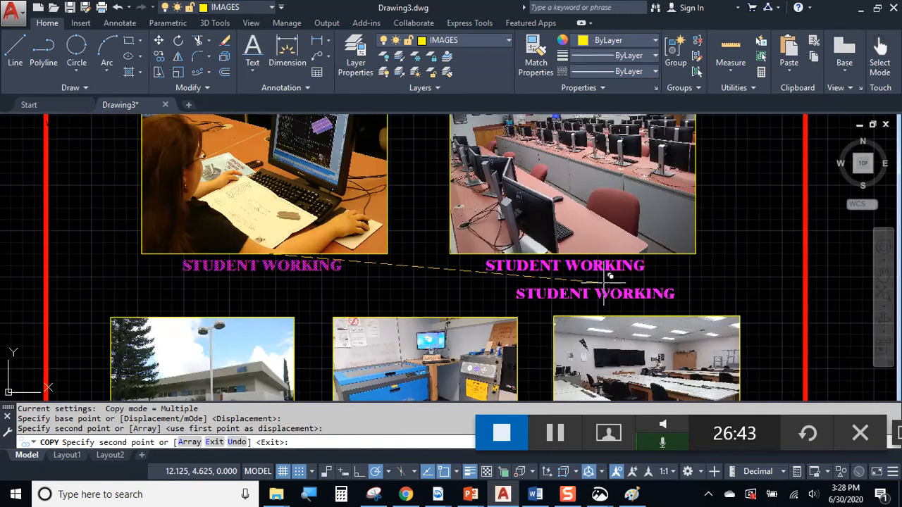
scroll(594, 311, up, 2)
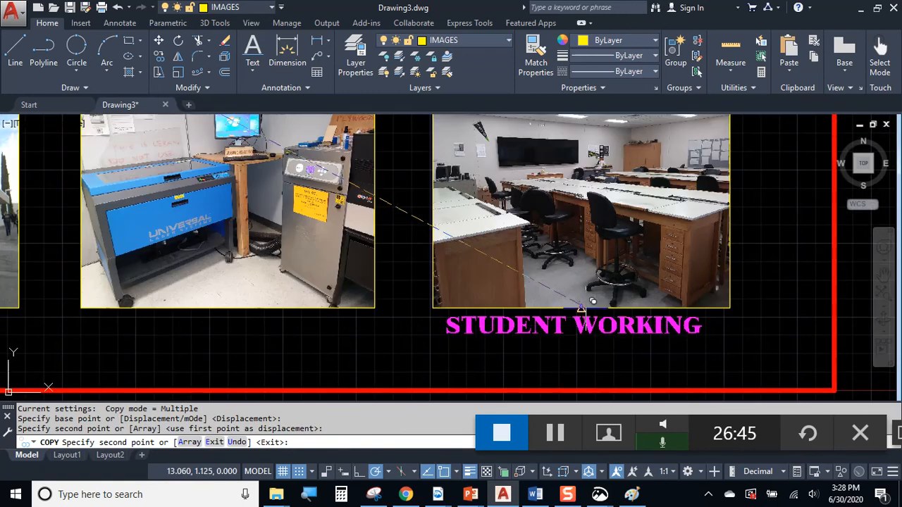
click(578, 310)
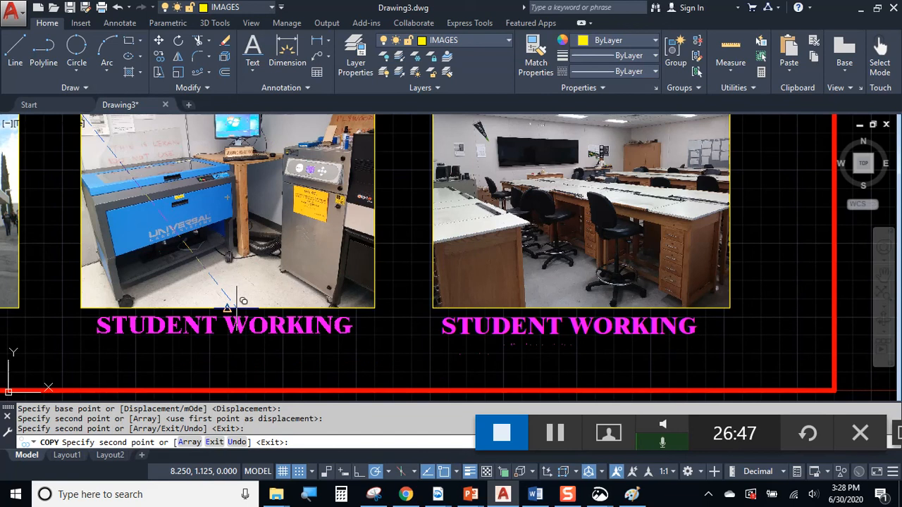
click(227, 308)
middle_drag(183, 327, 571, 265)
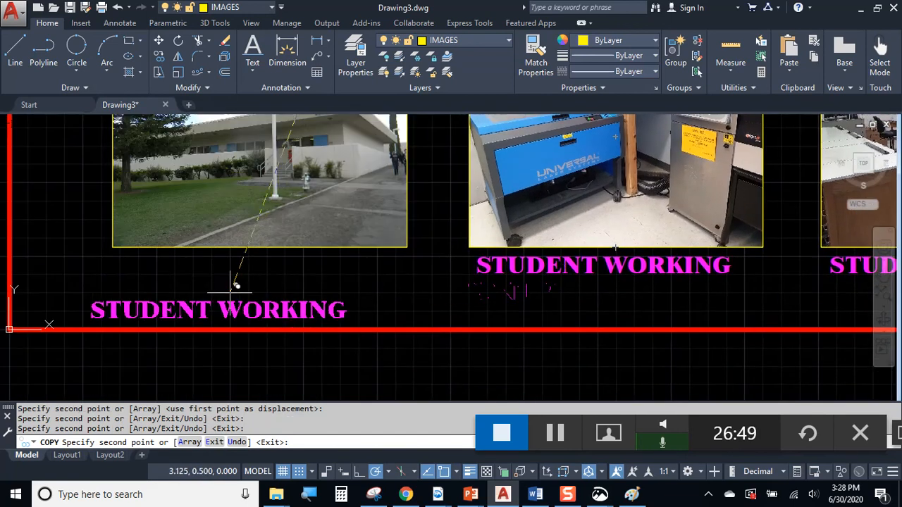
click(267, 246)
key(Escape)
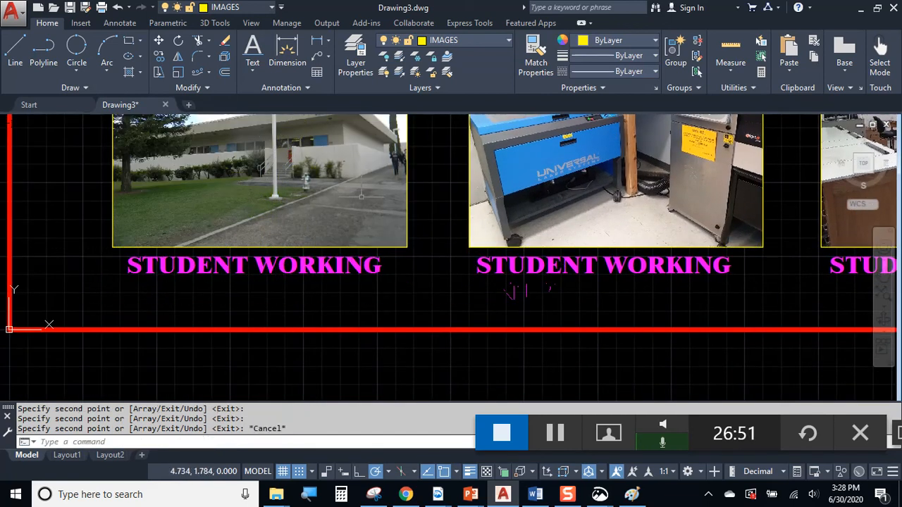
Pan the view to the upper row of captioned photos
middle_drag(480, 140, 309, 311)
scroll(499, 251, down, 1)
middle_drag(499, 250, 309, 315)
middle_drag(373, 250, 364, 360)
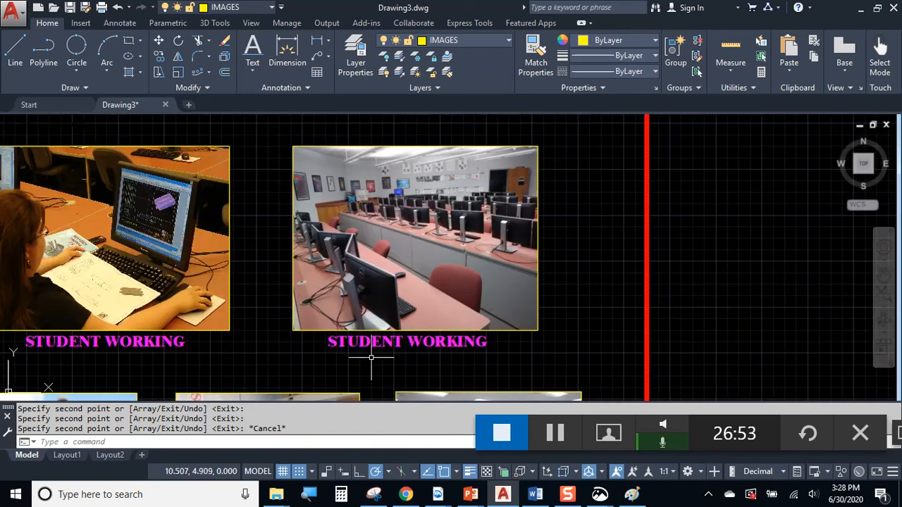
scroll(405, 346, up, 1)
Rename the computer lab photo's caption to MS-10 CAD LAB
click(403, 335)
click(392, 334)
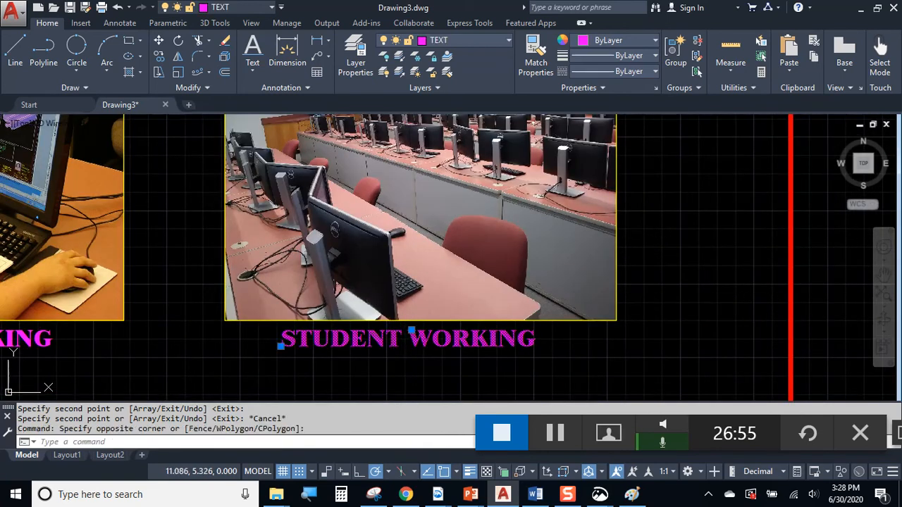
double_click(392, 334)
text(MS)
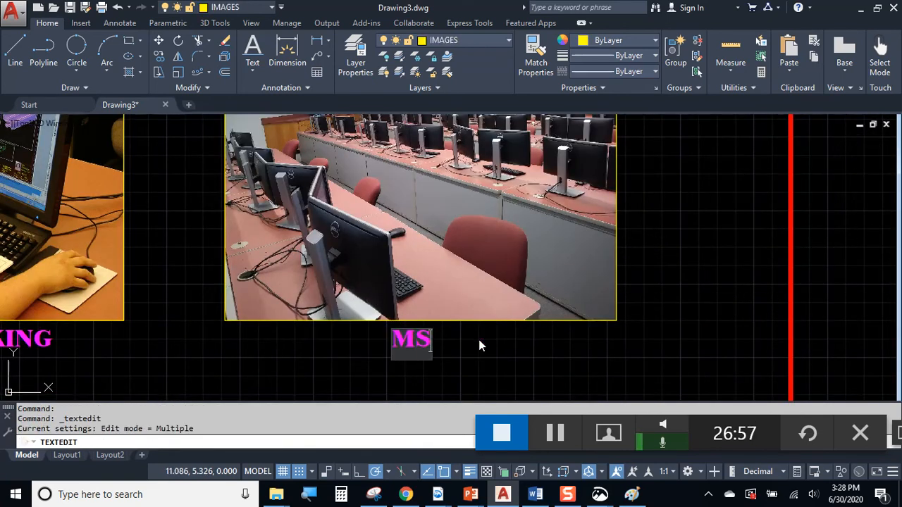
text(-10 CAD LAB)
click(641, 281)
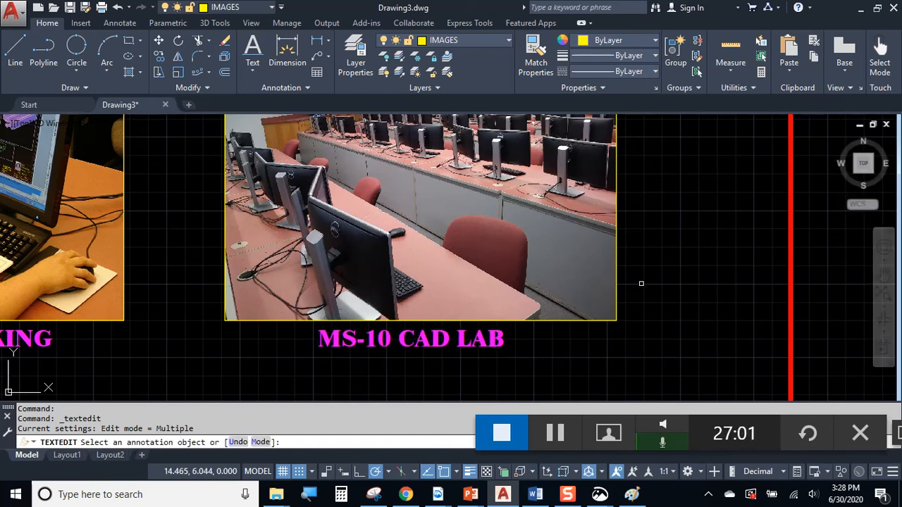
Change the building photo's caption to MATH-SCIENCE BUILDING
scroll(583, 202, down, 2)
middle_drag(324, 381, 424, 215)
scroll(424, 215, up, 1)
click(416, 208)
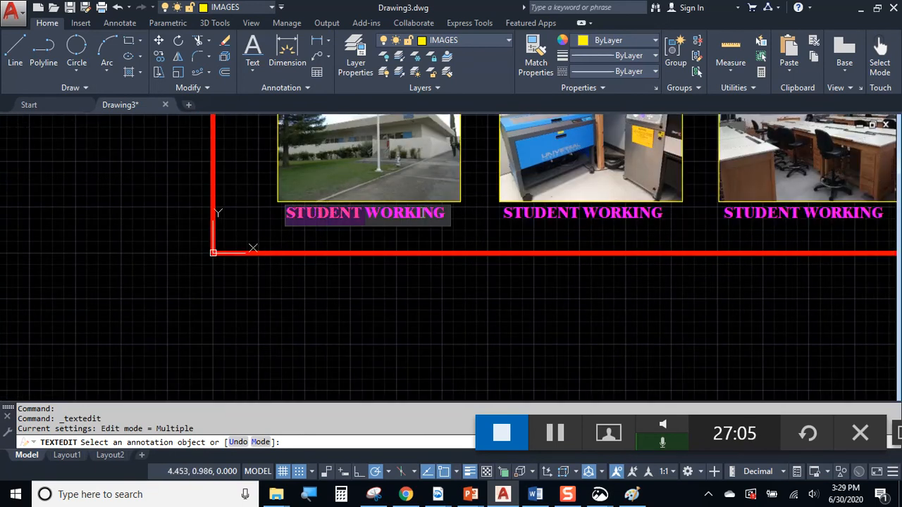
text(MATH-SCIENCE)
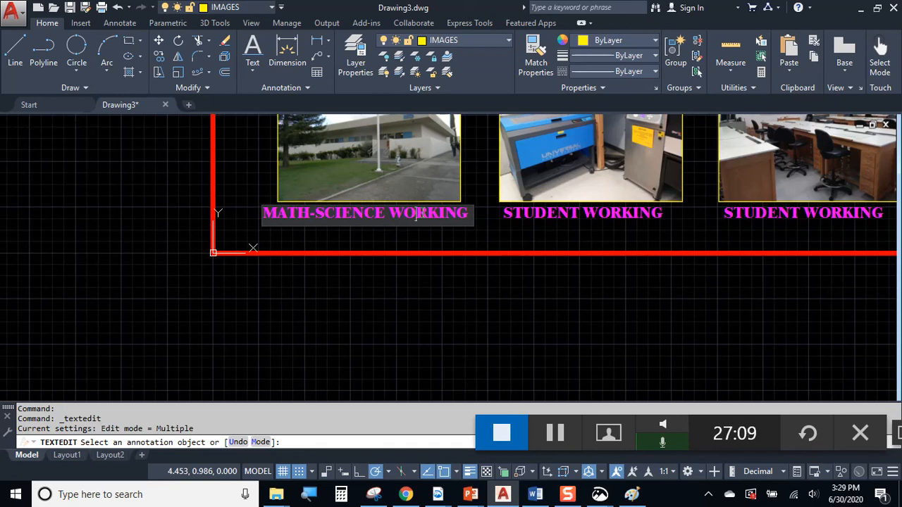
key(BackSpace)
key(BackSpace)
key(BackSpace)
key(BackSpace)
key(BackSpace)
key(BackSpace)
key(BackSpace)
key(BackSpace)
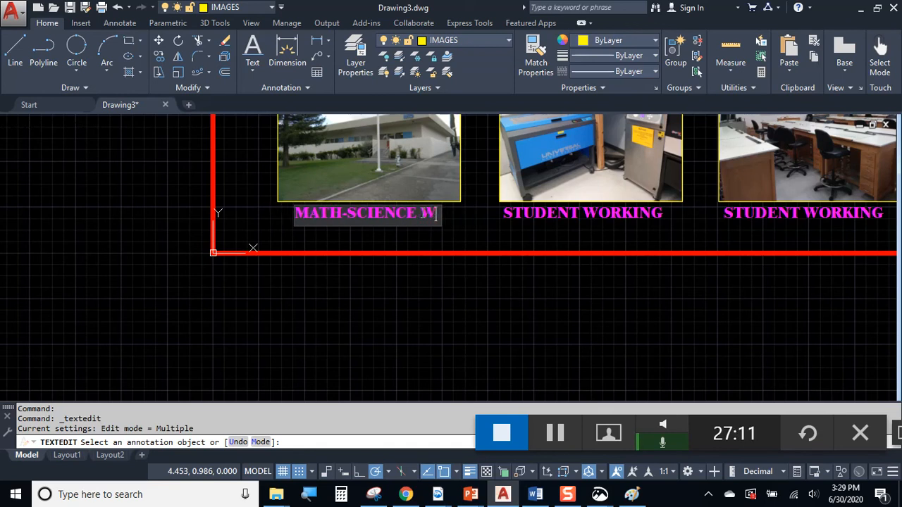
text(BUILDING)
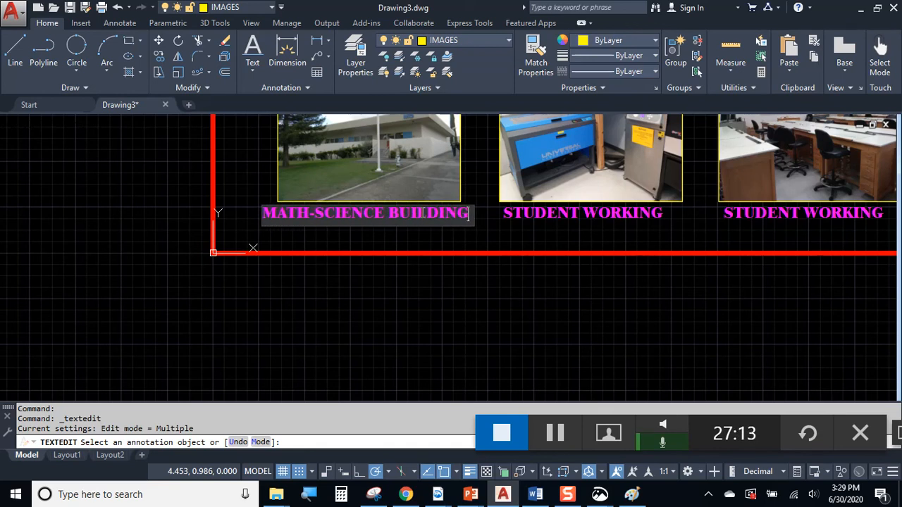
click(688, 295)
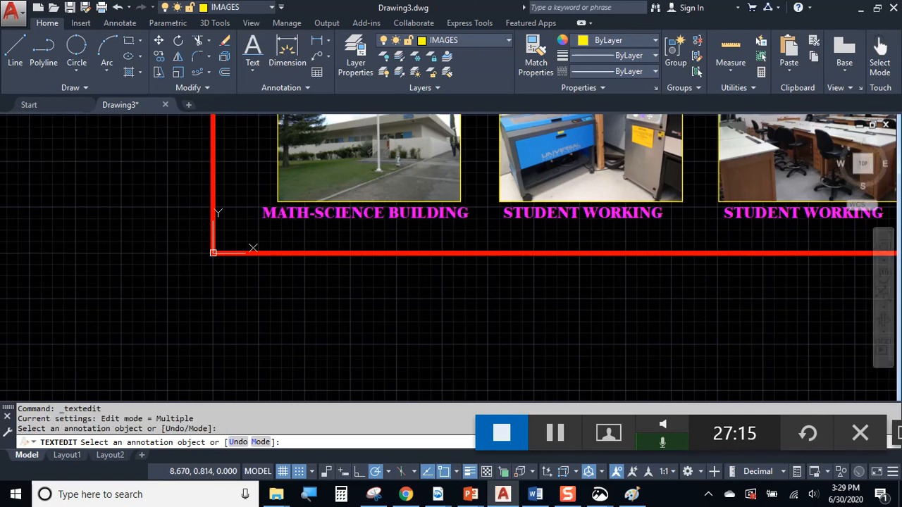
Retitle the laser and drafting room captions LASER CUTTER and DRAFTING LAB
click(610, 216)
text(LASER CUTTER)
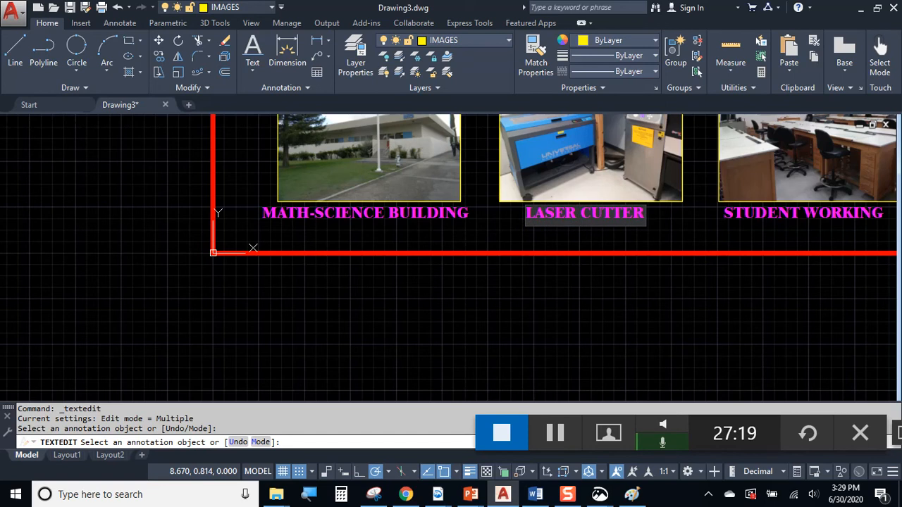
click(697, 246)
mouse_move(697, 246)
middle_down()
mouse_move(622, 288)
mouse_move(453, 340)
middle_up()
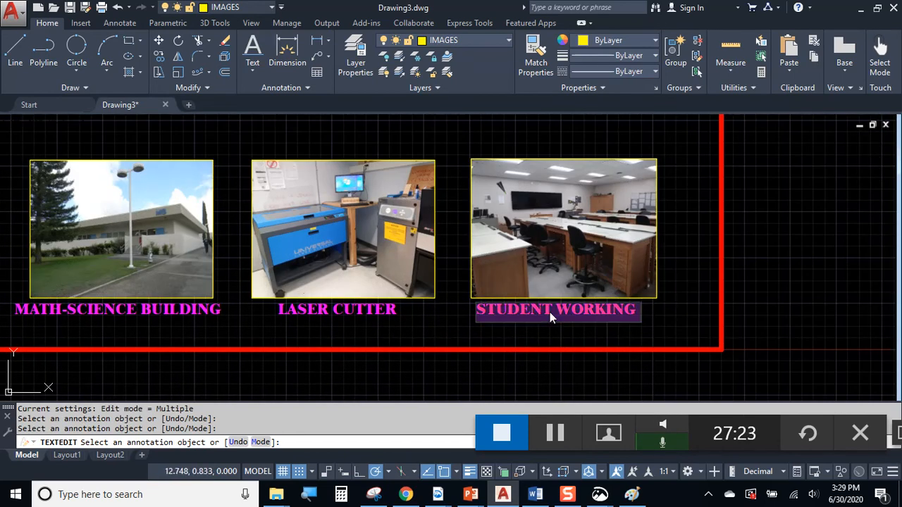
text(DRAFTING)
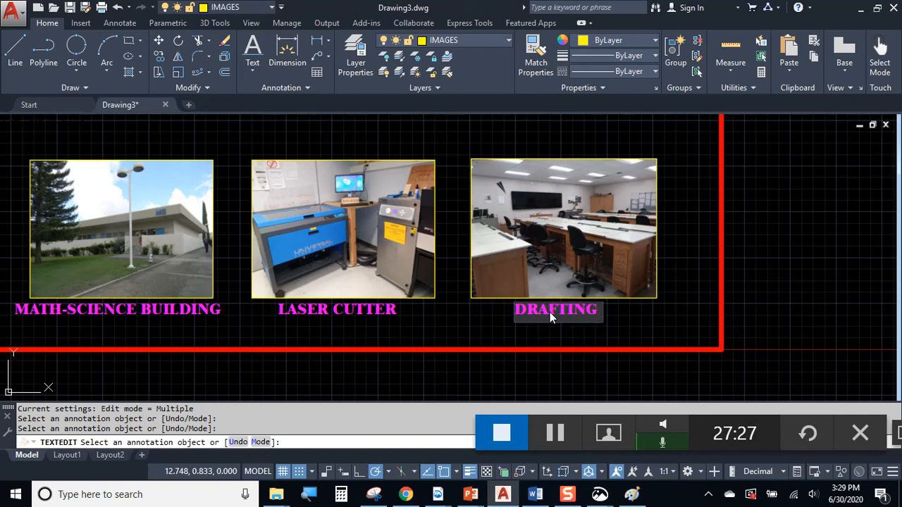
text( LAB)
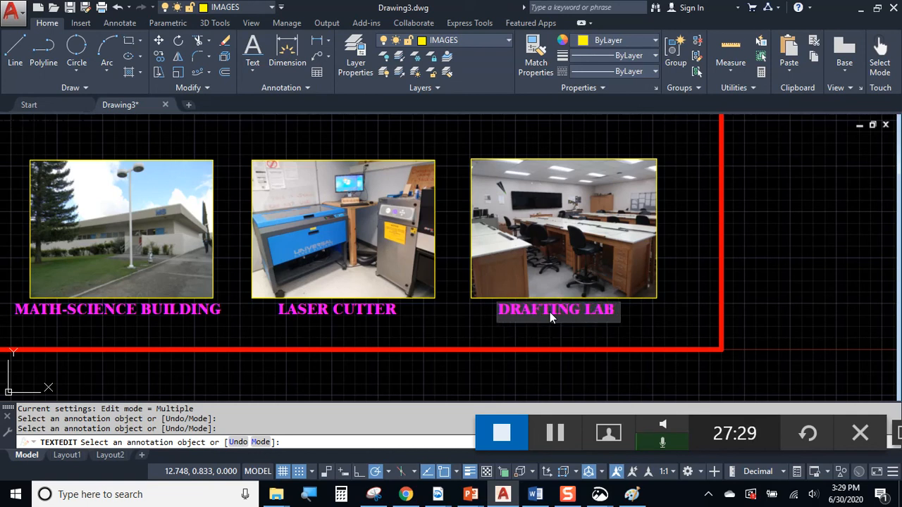
key(Return)
key(Escape)
Copy the DRAFTING LAB caption to just inside the border's lower-right corner
scroll(656, 266, down, 2)
middle_drag(657, 266, 654, 330)
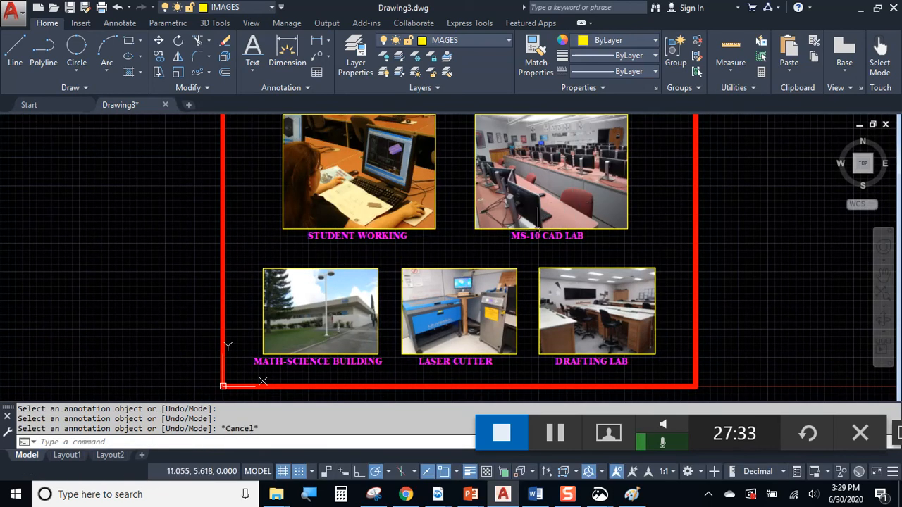
scroll(538, 229, down, 2)
middle_drag(455, 217, 308, 234)
scroll(308, 235, up, 2)
mouse_move(262, 266)
middle_down()
mouse_move(376, 237)
mouse_move(377, 223)
middle_up()
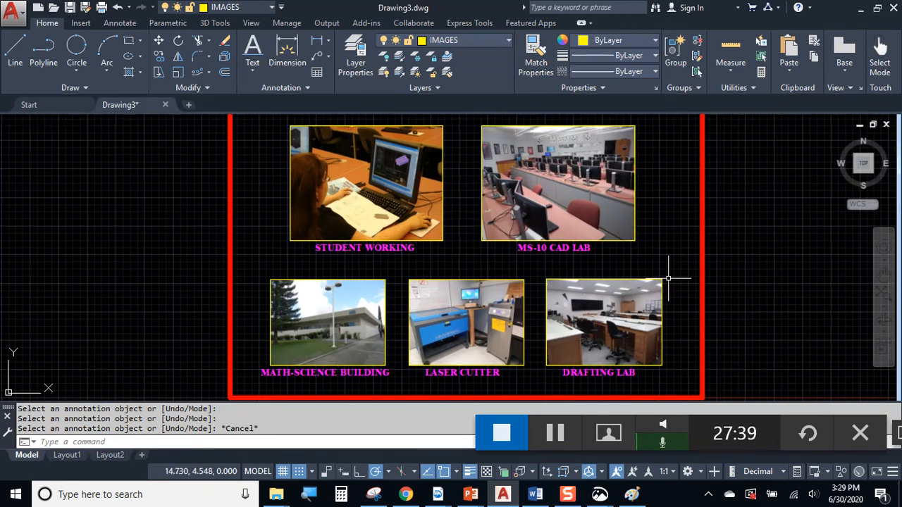
scroll(326, 255, up, 5)
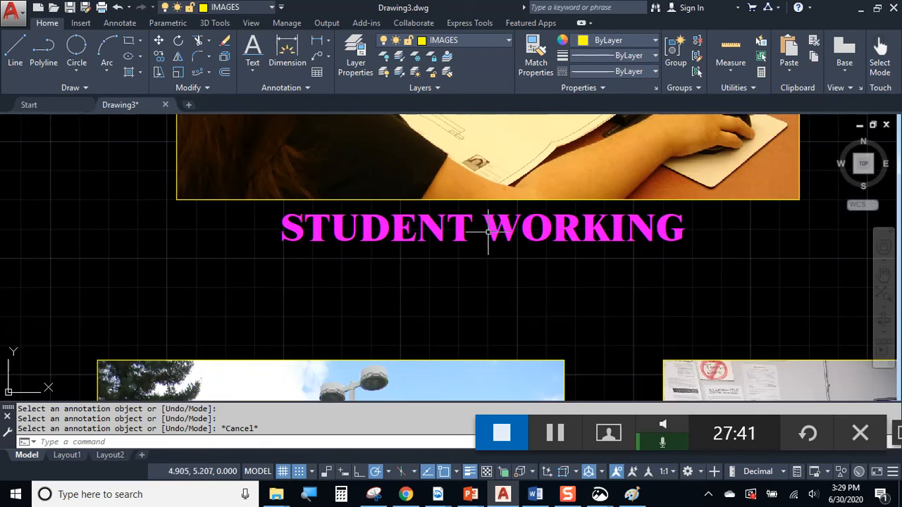
scroll(404, 226, down, 2)
middle_drag(583, 300, 448, 180)
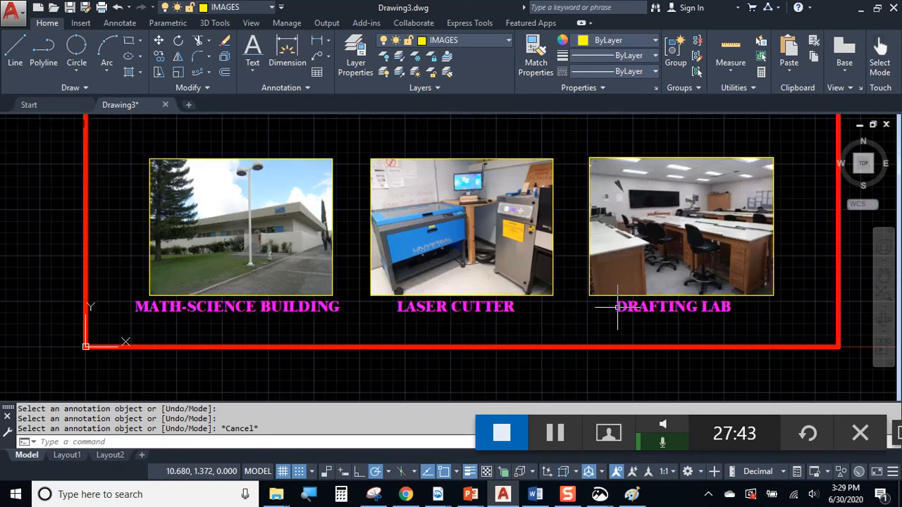
scroll(664, 313, up, 1)
click(677, 304)
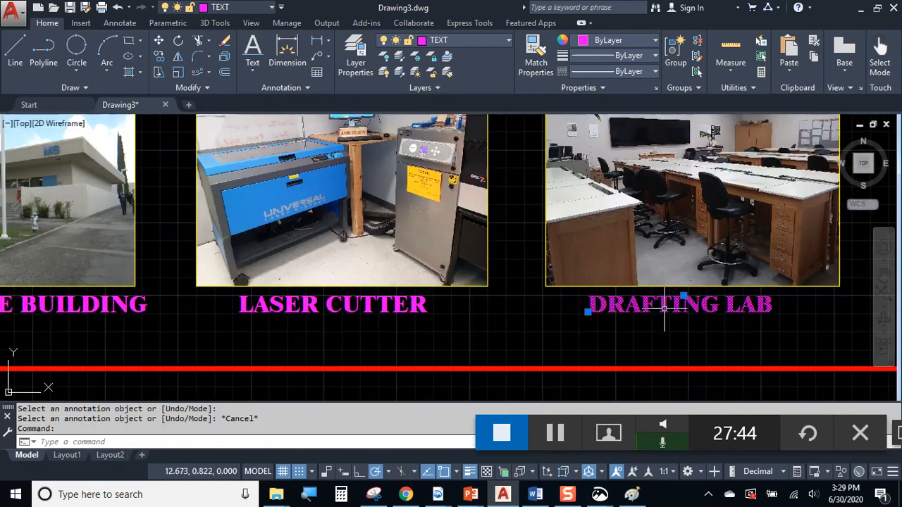
click(159, 56)
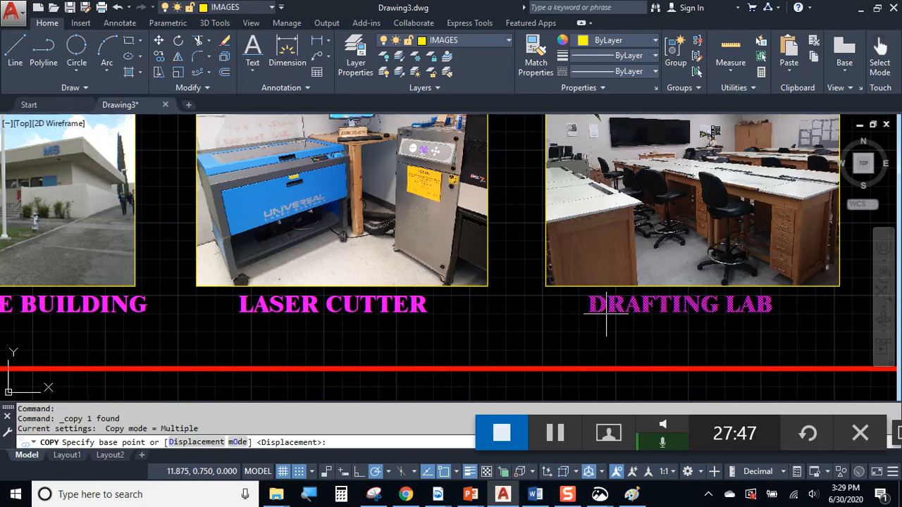
click(579, 301)
middle_drag(631, 325, 388, 277)
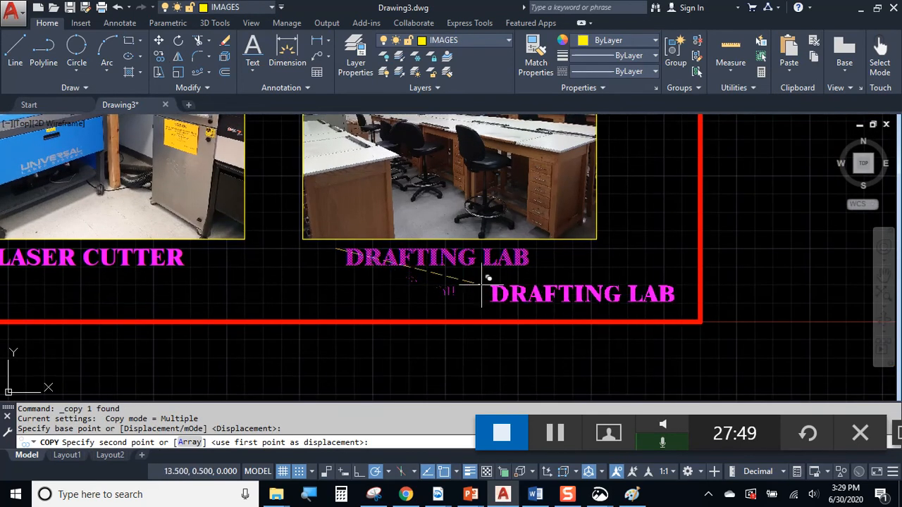
click(491, 294)
key(Escape)
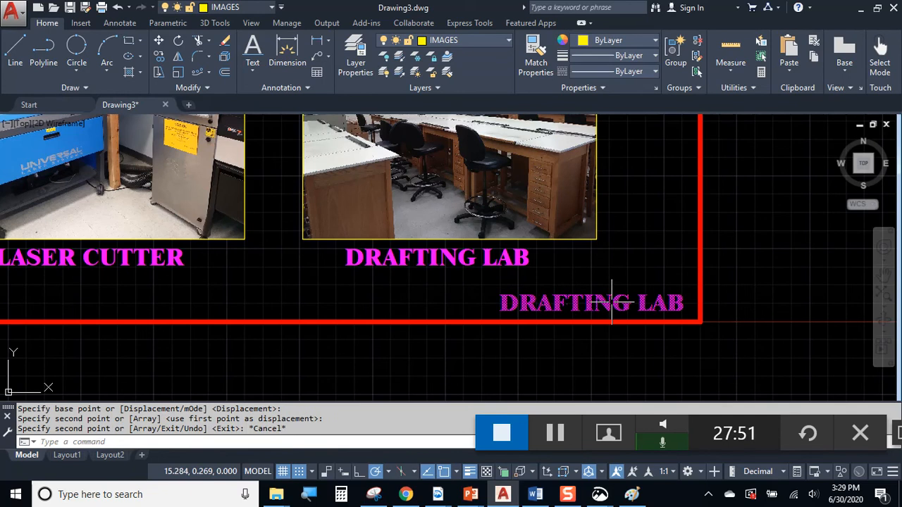
Change the copied caption's text to the author's full name
double_click(660, 307)
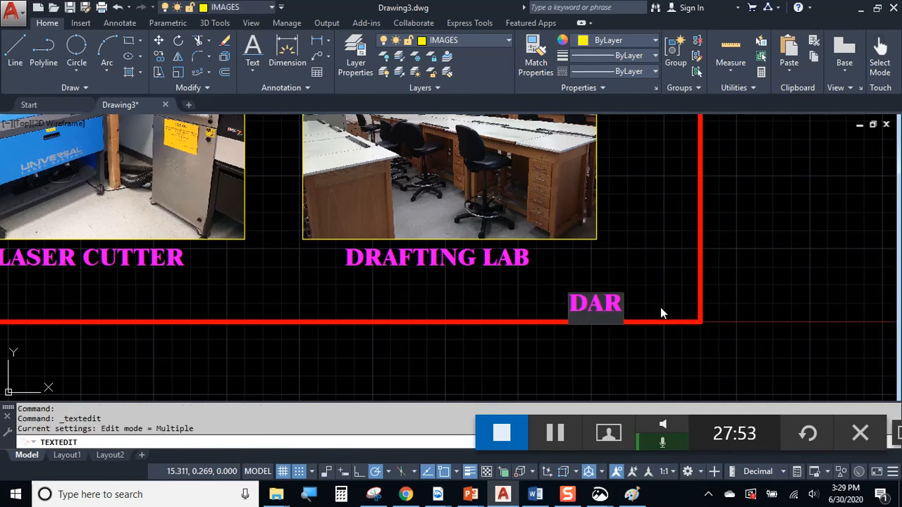
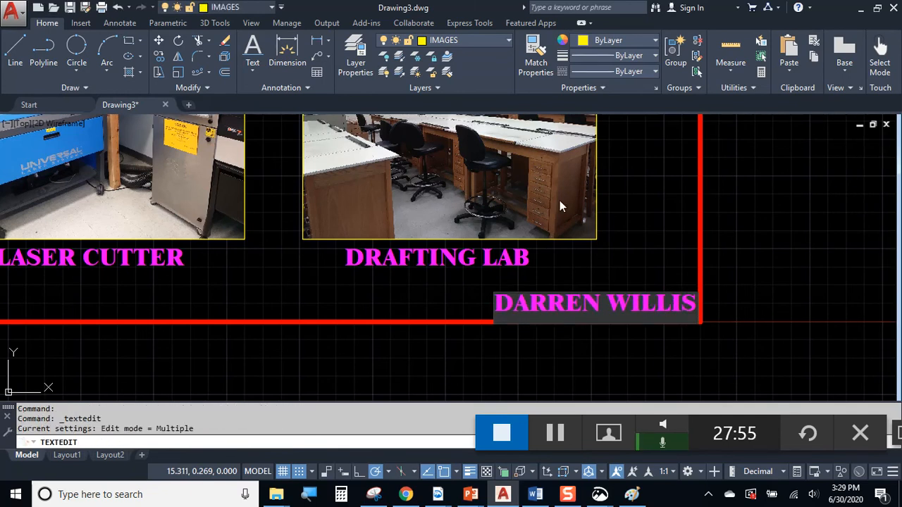
click(706, 228)
key(Escape)
scroll(715, 282, down, 3)
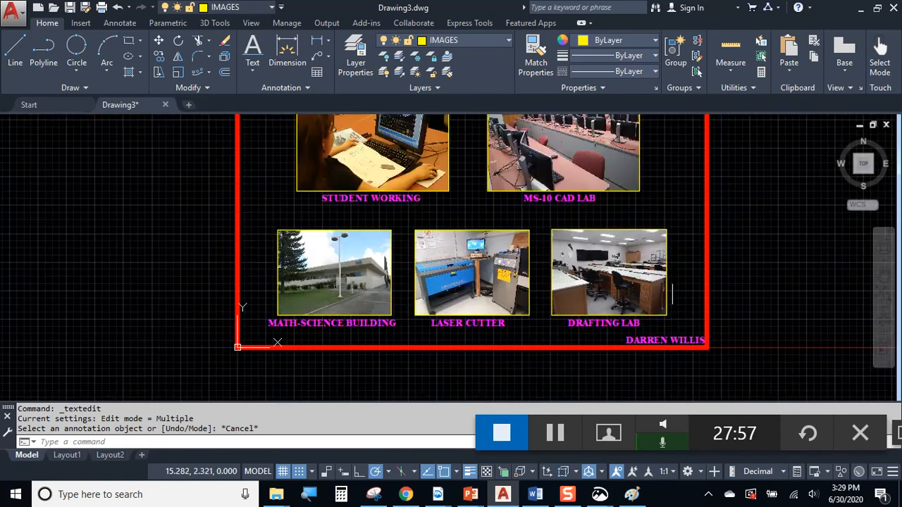
middle_drag(672, 281, 663, 322)
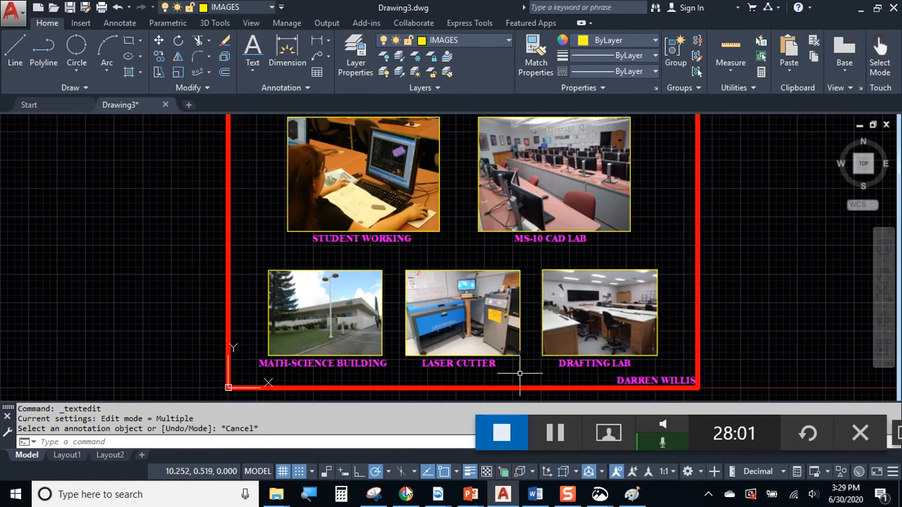
Bring the class-pack PDF forward and scroll to its Retro Pictures example
mouse_move(437, 497)
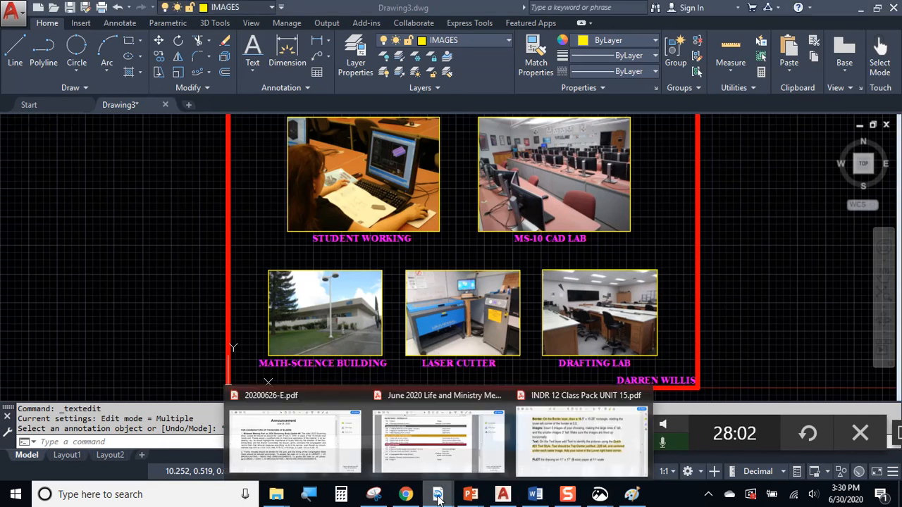
click(563, 440)
scroll(545, 248, down, 10)
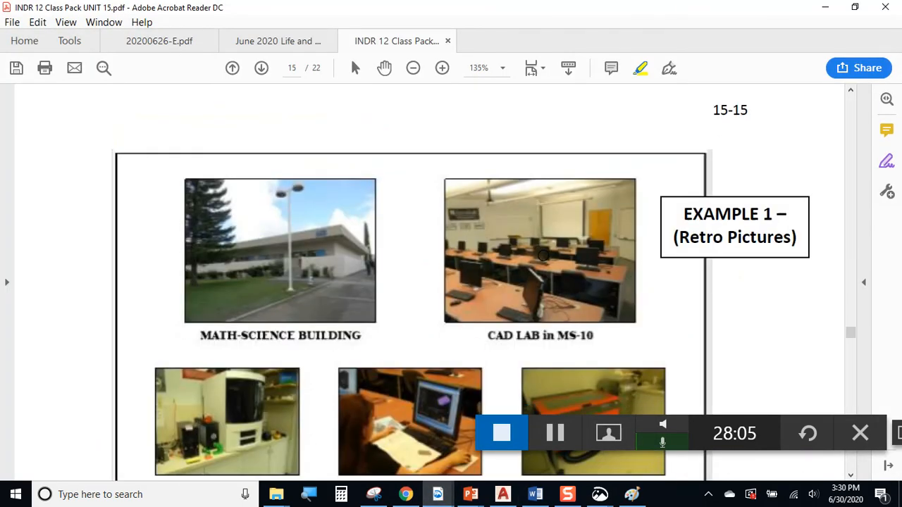